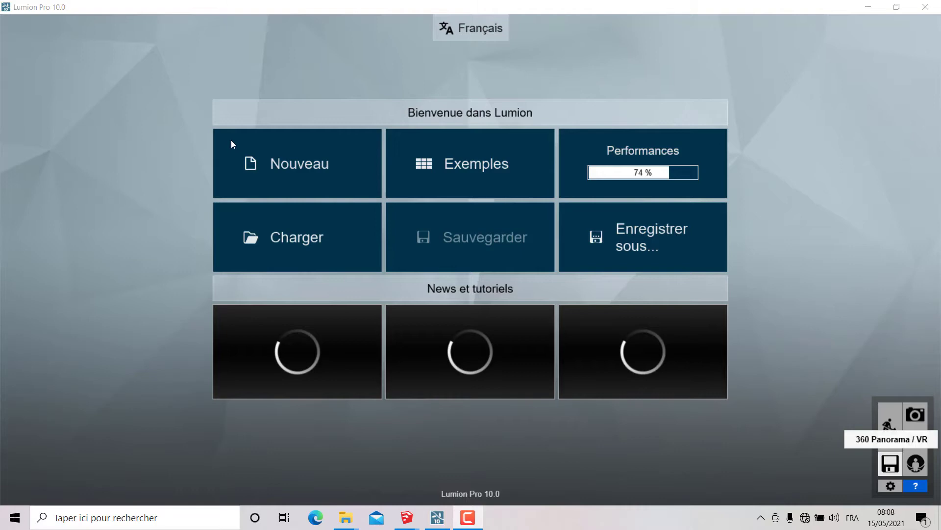
Create a new project from the plain grass landscape template.
click(296, 158)
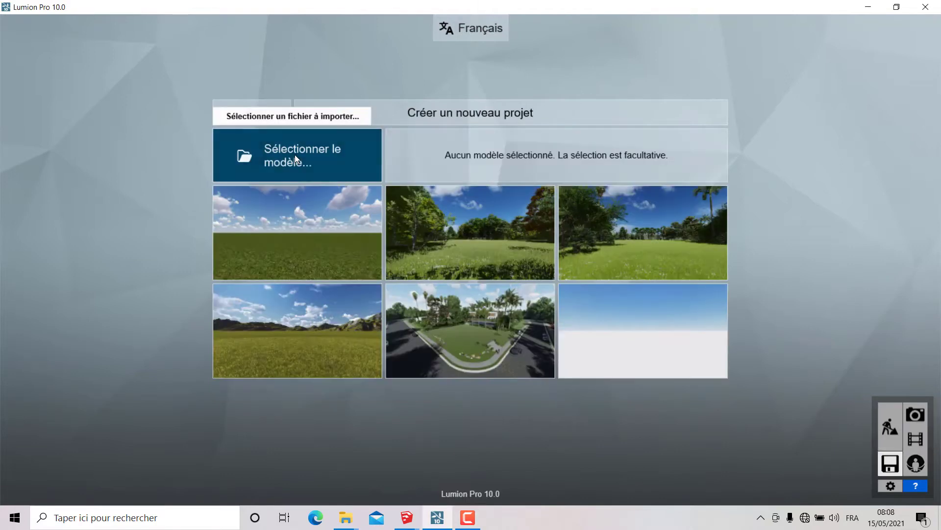
click(269, 237)
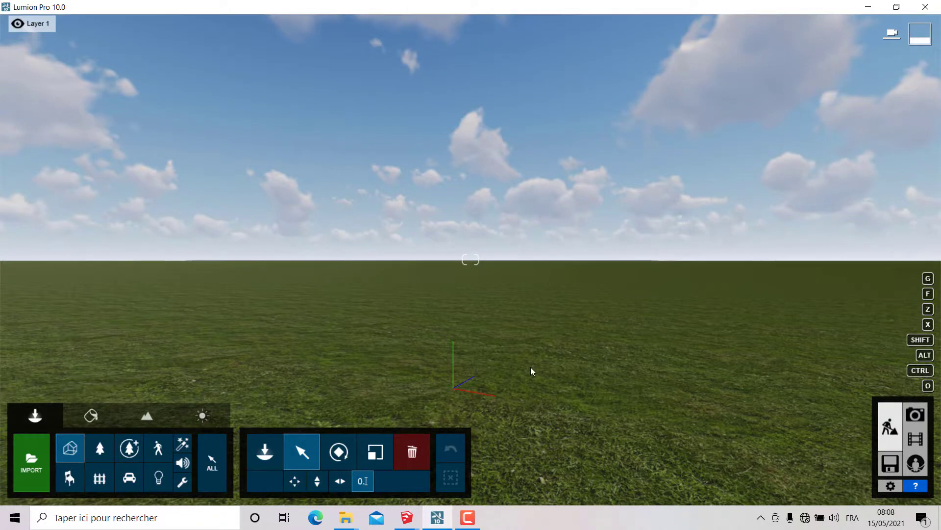
Import LUMIERE.skp from the PART 03 folder and place it at the scene origin.
click(34, 465)
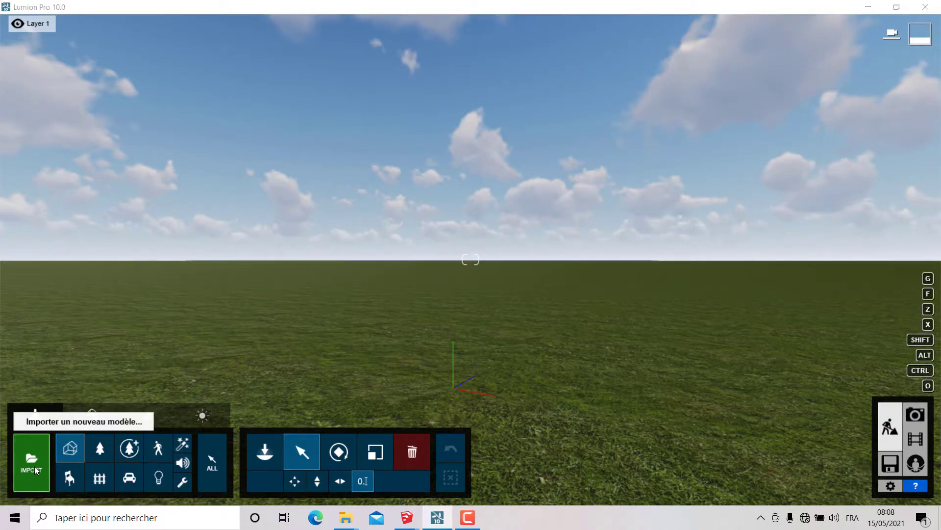
click(62, 46)
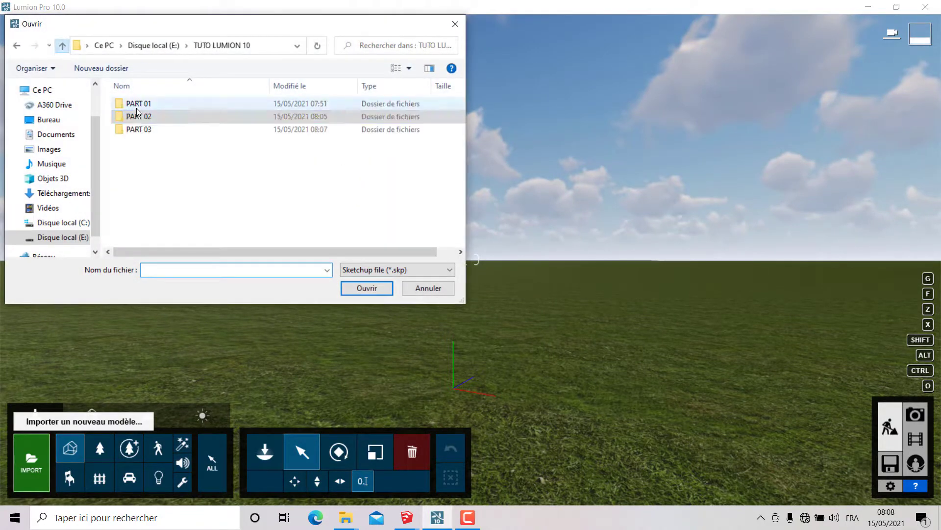
double_click(138, 130)
double_click(145, 103)
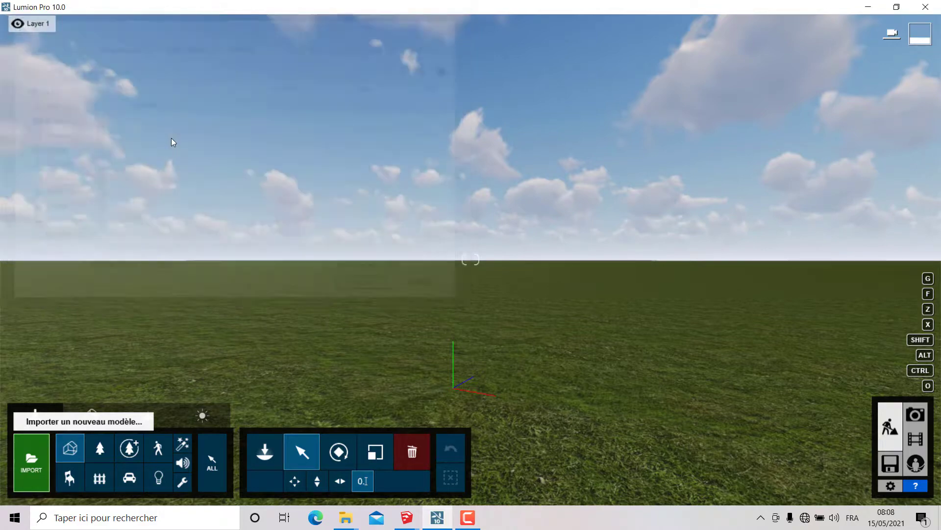
click(644, 389)
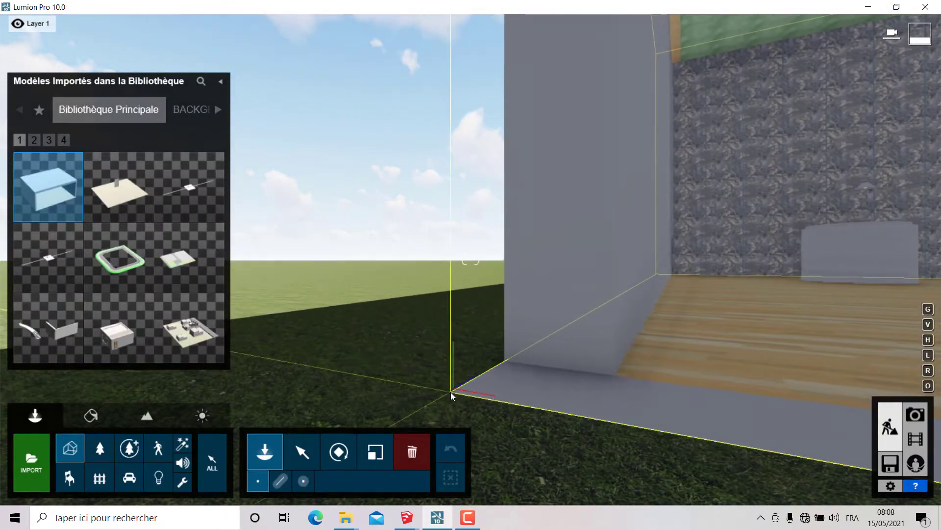
click(451, 393)
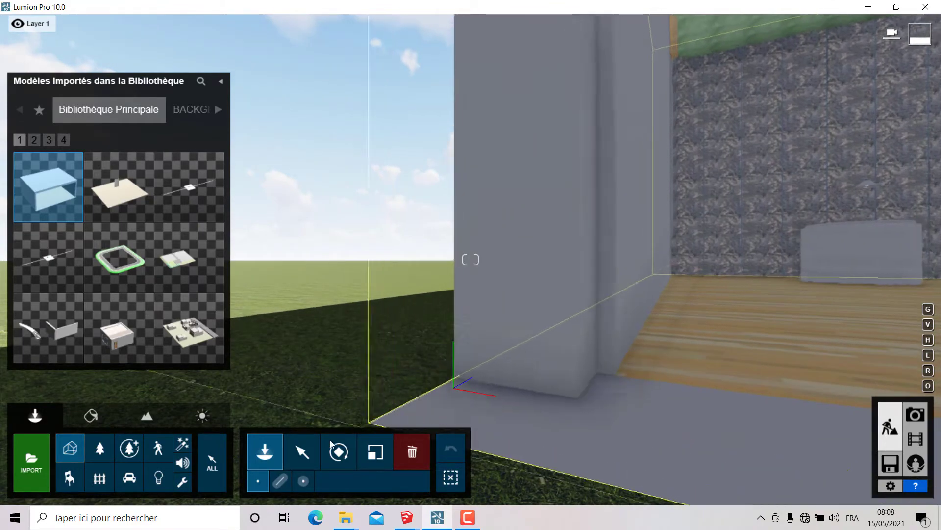
click(309, 449)
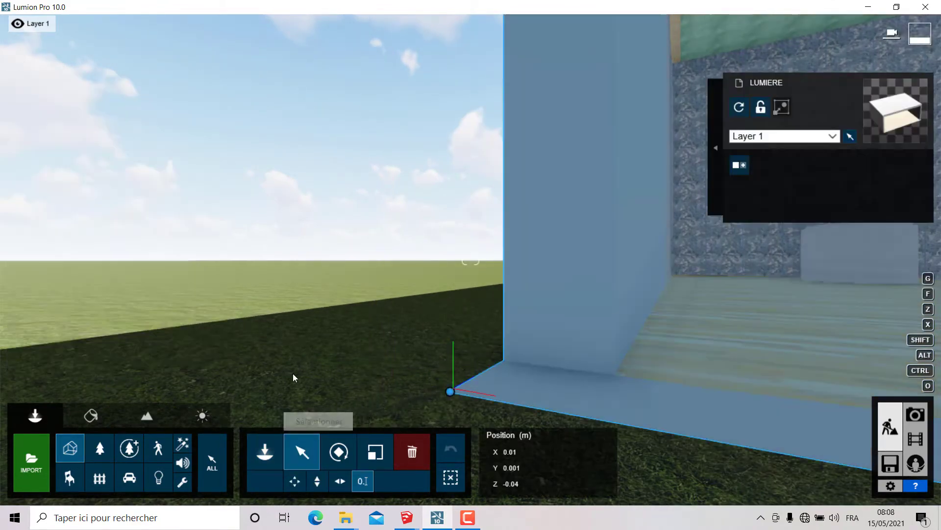
Fly the camera inside the room to face the patterned wall.
right_drag(224, 408, 225, 408)
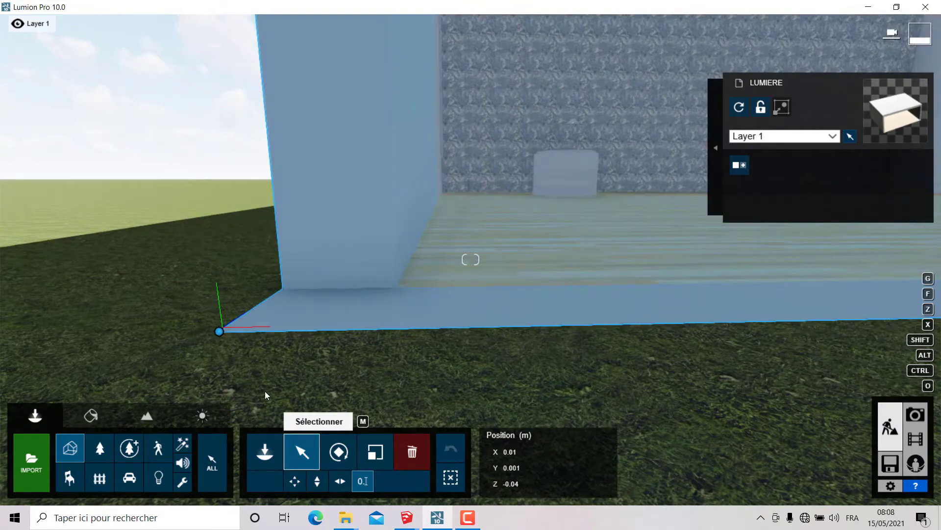
right_drag(220, 332, 219, 332)
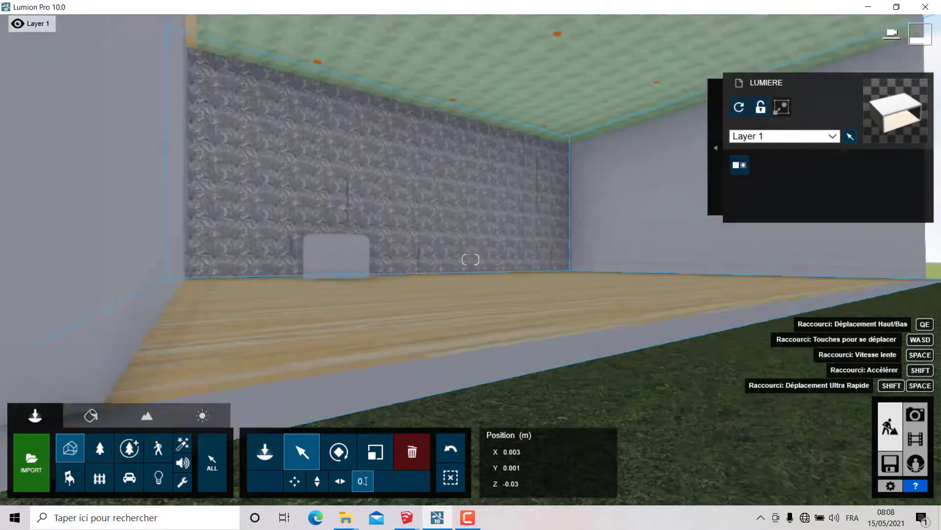
mouse_move(314, 304)
right_down()
mouse_move(371, 324)
mouse_move(496, 311)
right_up()
scroll(371, 324, down, 3)
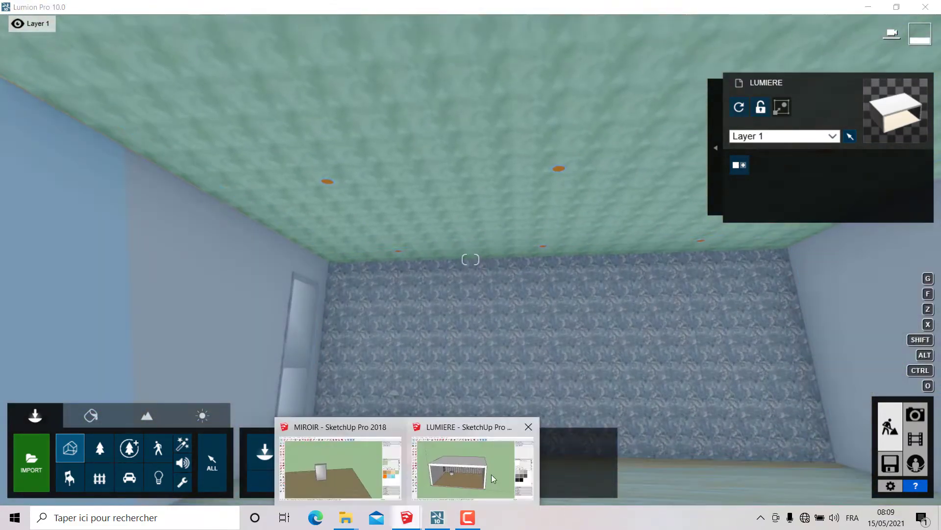
click(491, 474)
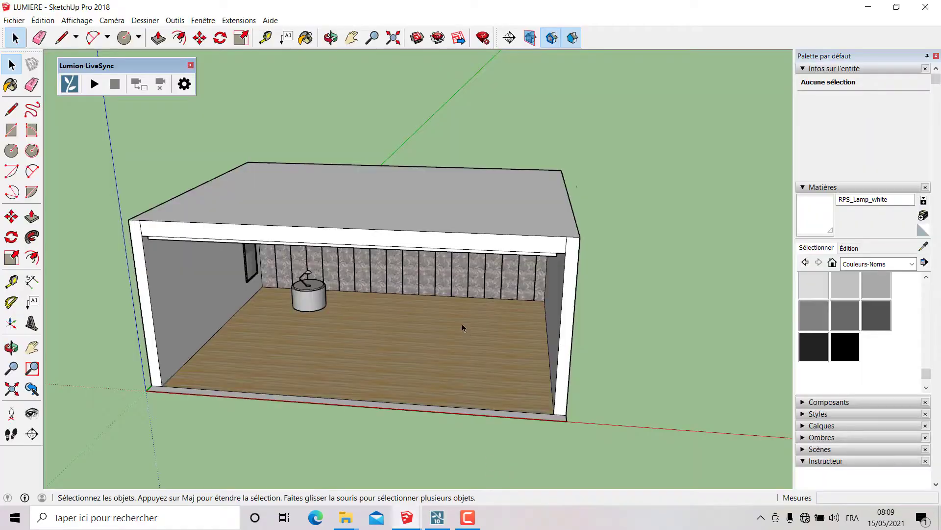
scroll(346, 258, up, 5)
mouse_move(346, 259)
middle_down()
mouse_move(349, 69)
mouse_move(305, 98)
middle_up()
scroll(344, 78, up, 3)
scroll(345, 80, up, 3)
scroll(359, 82, up, 2)
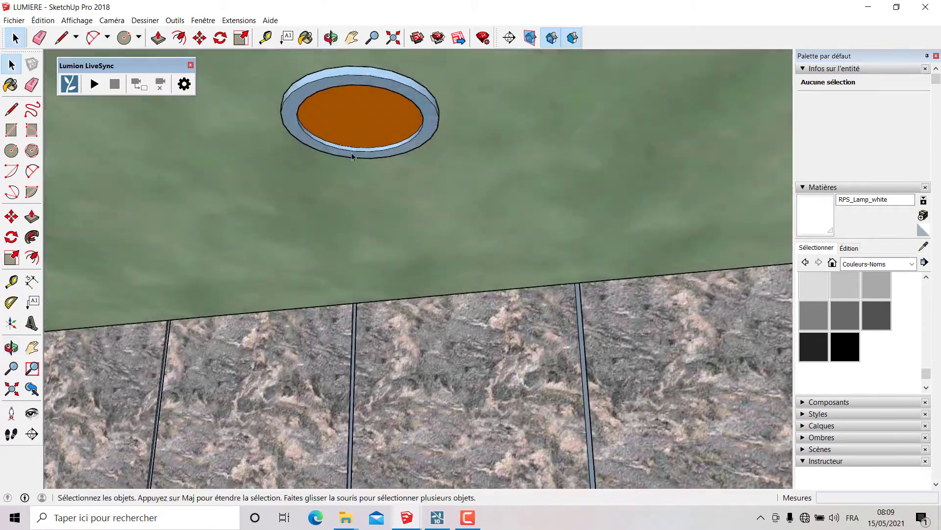
scroll(305, 98, down, 3)
middle_drag(410, 204, 407, 86)
scroll(401, 142, up, 3)
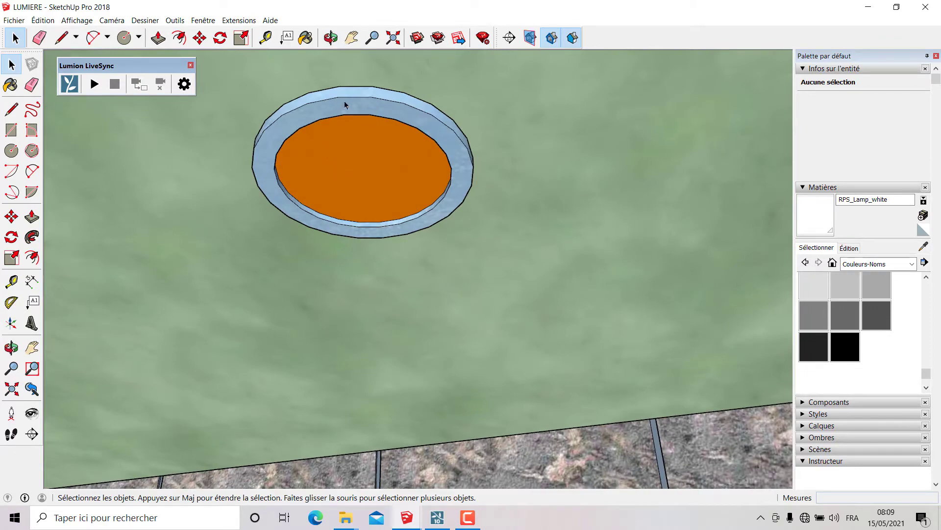
scroll(344, 104, down, 3)
scroll(389, 193, down, 2)
mouse_move(405, 277)
middle_down()
mouse_move(286, 300)
mouse_move(558, 120)
middle_up()
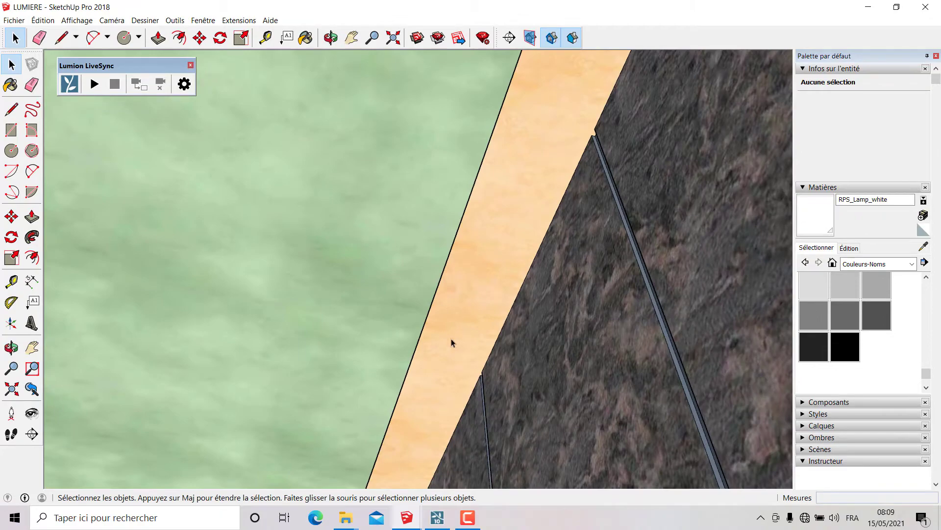
mouse_move(447, 414)
middle_down()
mouse_move(718, 320)
mouse_move(698, 345)
middle_up()
scroll(541, 336, down, 3)
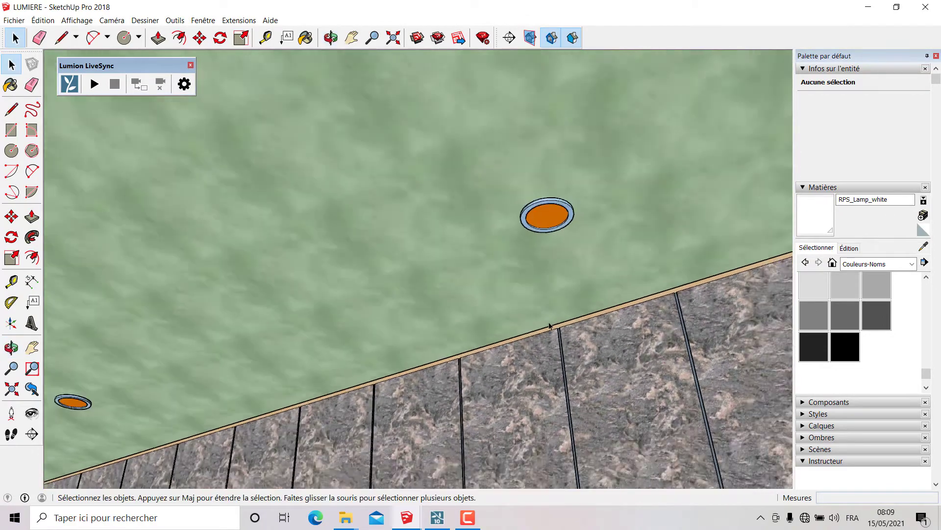
scroll(541, 336, down, 3)
scroll(548, 413, down, 2)
scroll(496, 308, down, 2)
scroll(432, 284, up, 3)
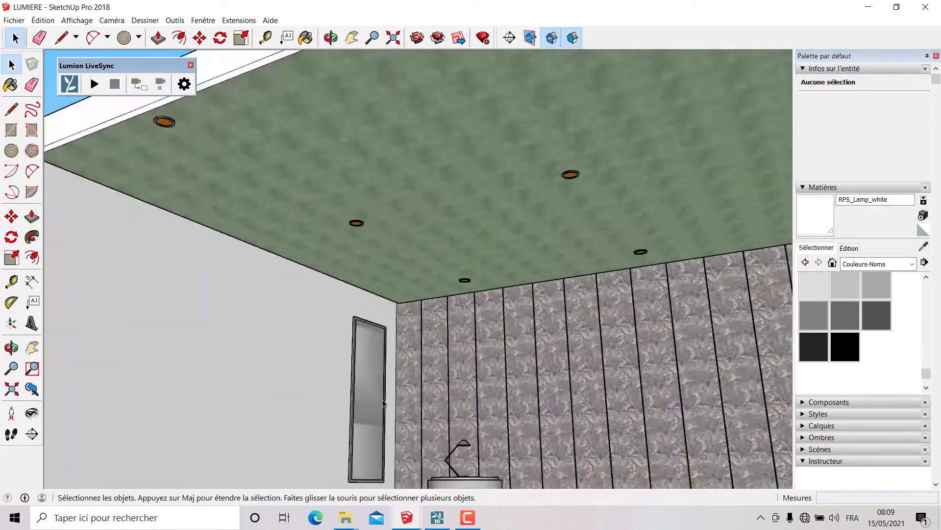
scroll(368, 263, up, 3)
scroll(367, 264, up, 3)
middle_drag(329, 351, 337, 372)
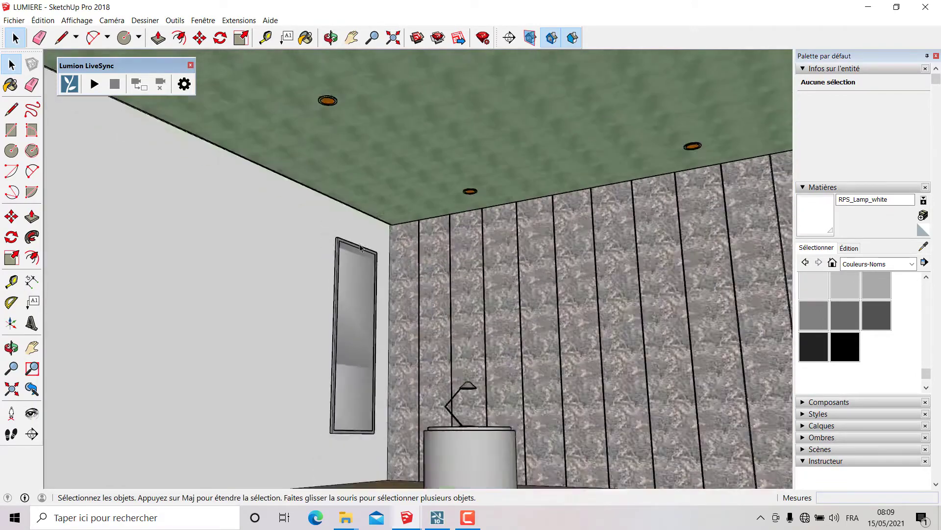
scroll(336, 372, down, 4)
scroll(441, 392, up, 4)
scroll(677, 435, up, 2)
scroll(500, 273, down, 3)
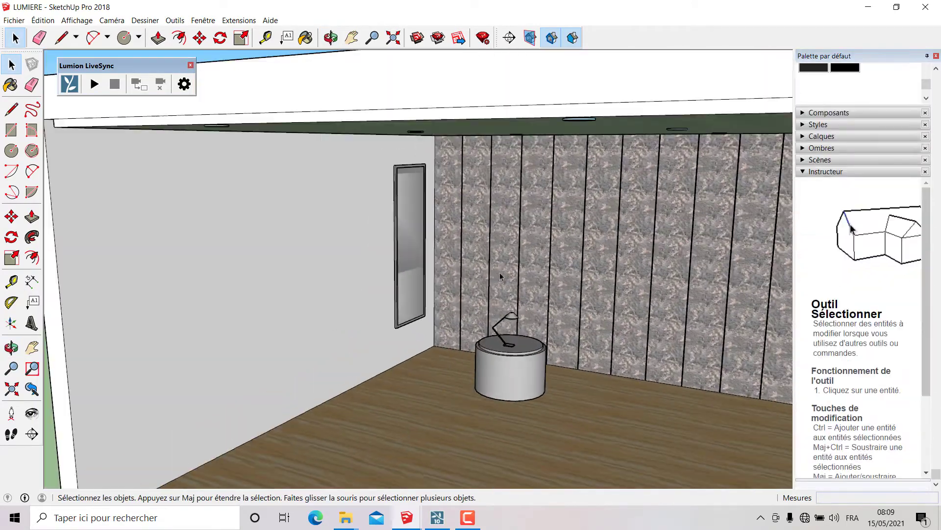
scroll(315, 201, down, 3)
scroll(479, 267, down, 2)
scroll(418, 295, up, 6)
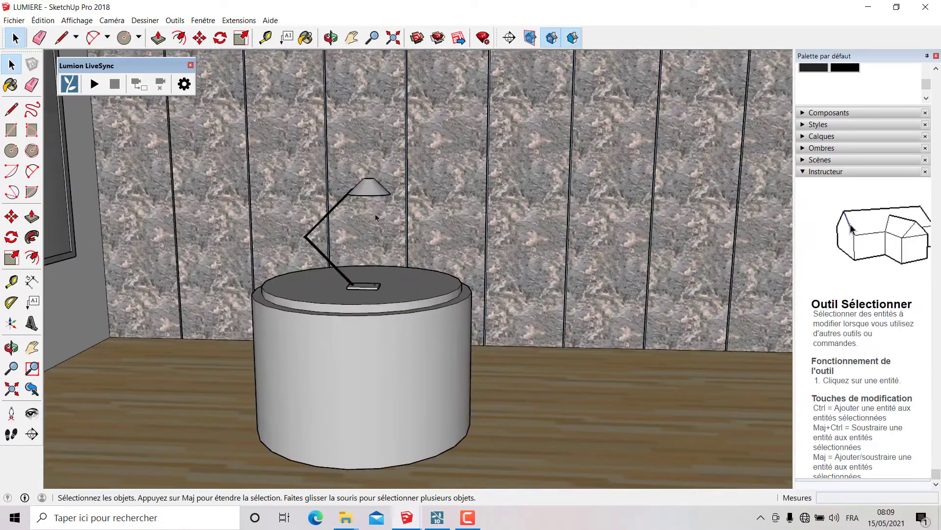
scroll(375, 213, up, 5)
middle_drag(349, 130, 314, 131)
scroll(313, 132, down, 3)
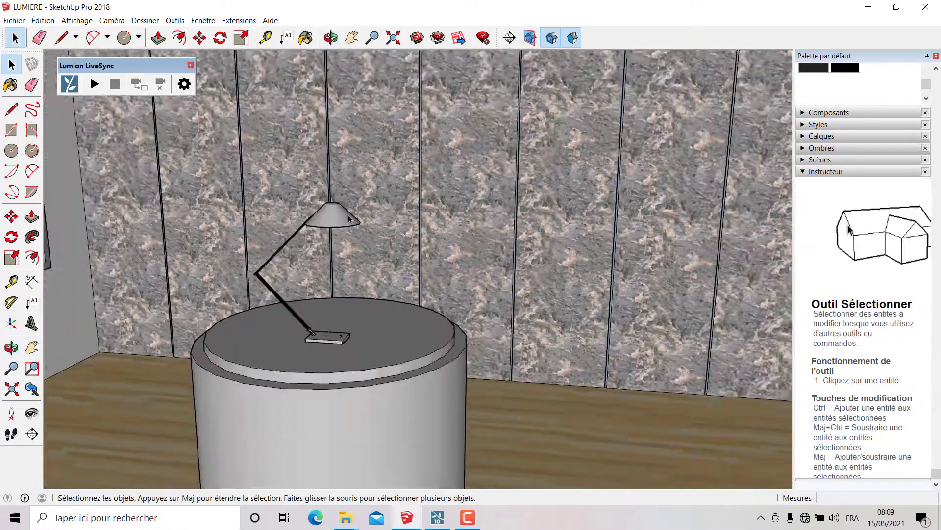
scroll(314, 132, down, 3)
scroll(420, 284, down, 2)
middle_drag(420, 255, 420, 284)
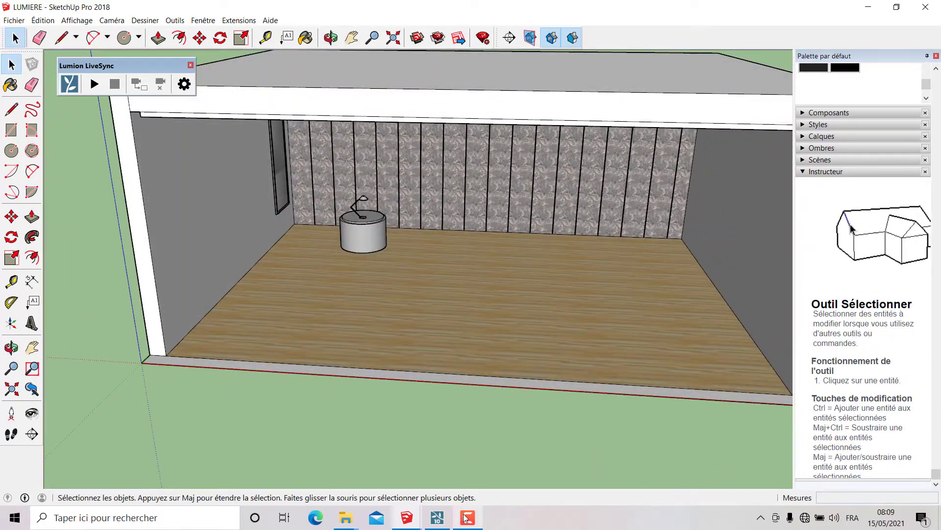
click(437, 517)
Orbit and zoom to view the patterned wall, then the left wall and window.
mouse_move(471, 259)
right_down()
mouse_move(432, 186)
mouse_move(434, 239)
mouse_move(445, 206)
right_up()
scroll(471, 259, up, 3)
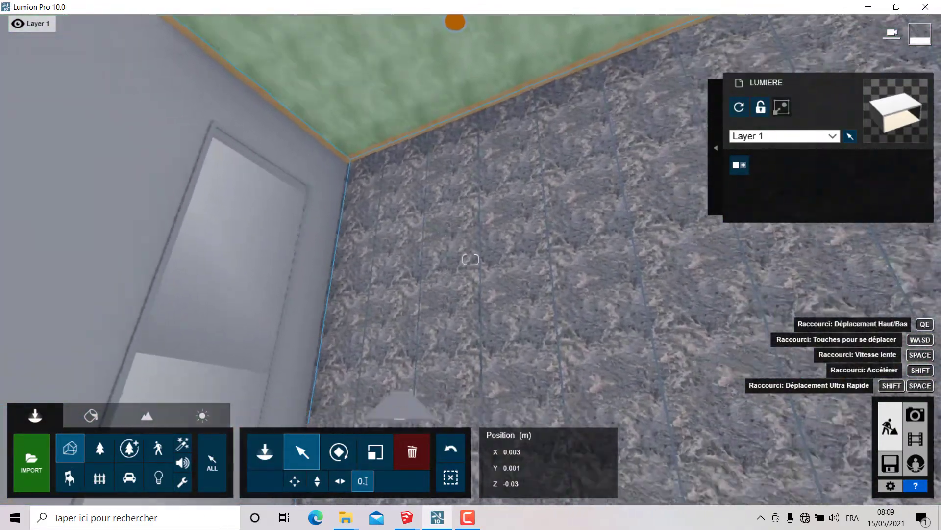
scroll(445, 207, down, 3)
scroll(445, 207, down, 3)
scroll(454, 201, up, 3)
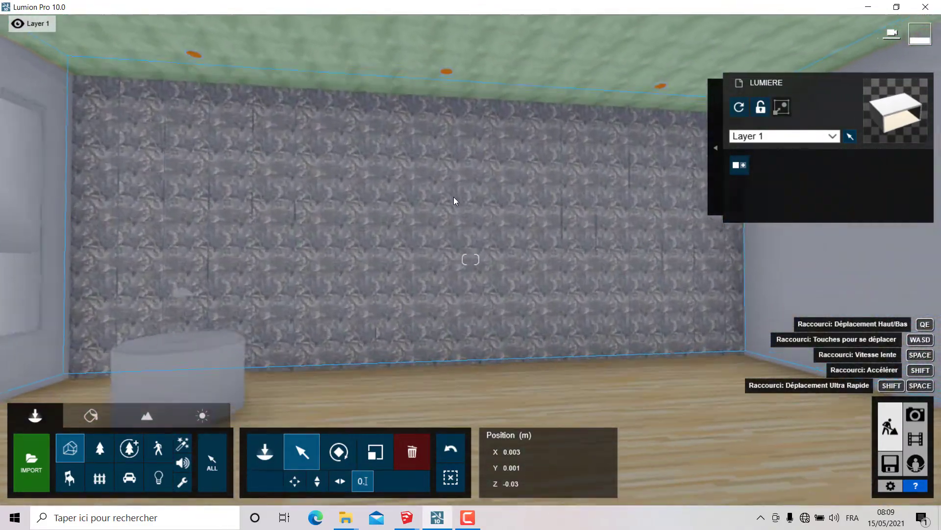
right_drag(448, 208, 402, 210)
Select the room model for material editing and pick the window frame.
click(470, 259)
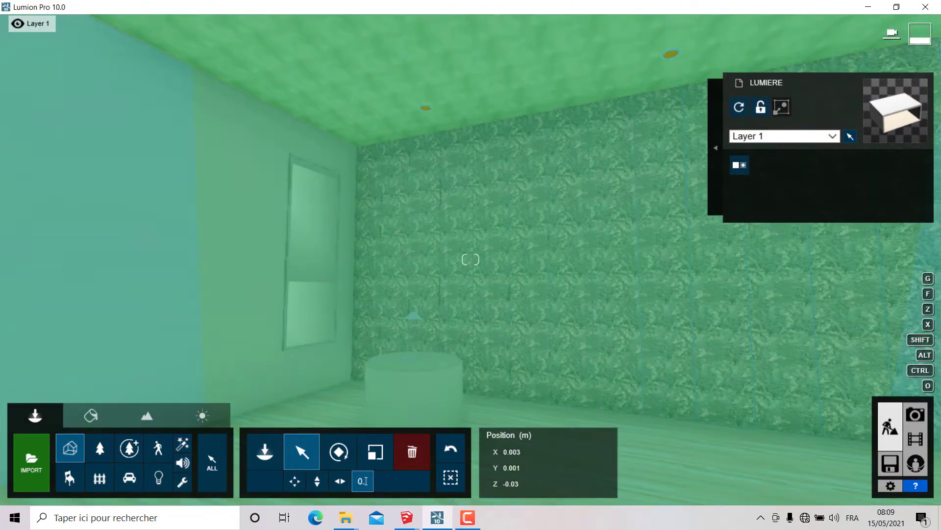
click(95, 417)
right_drag(396, 236, 473, 264)
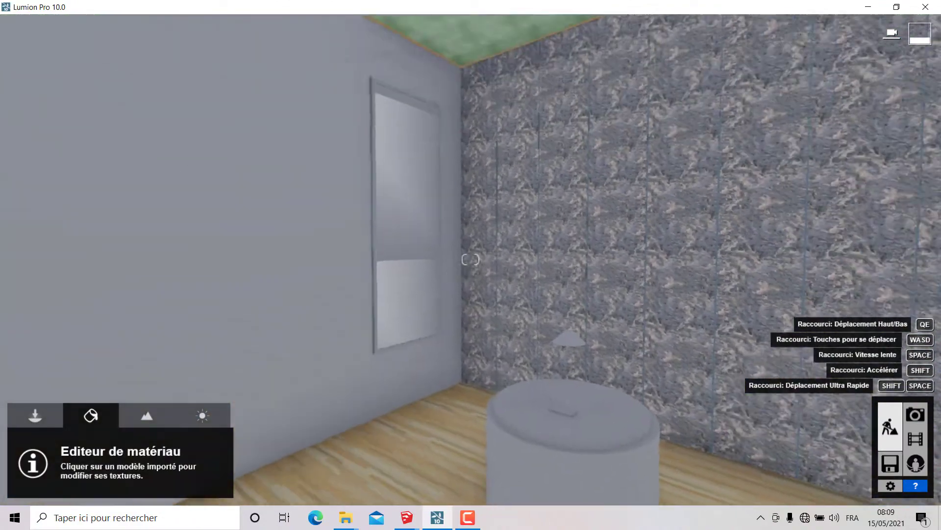
scroll(357, 145, up, 5)
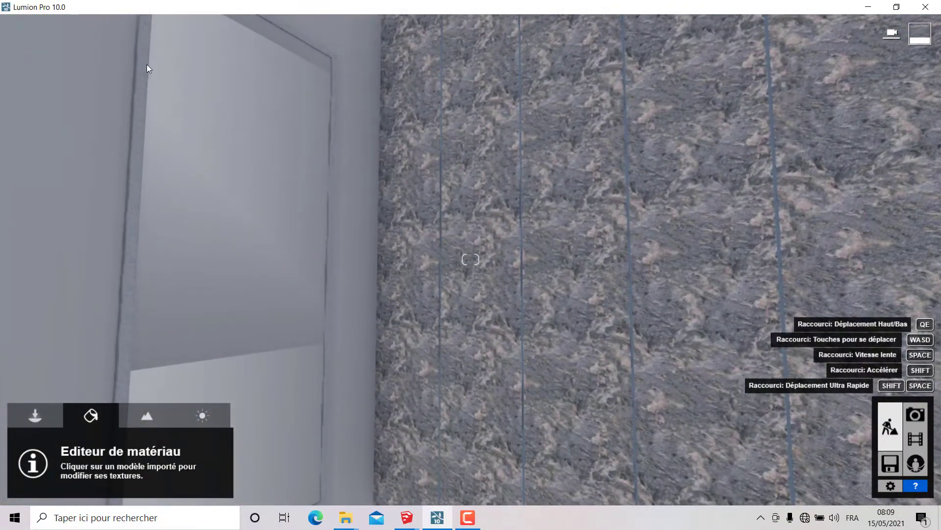
click(142, 69)
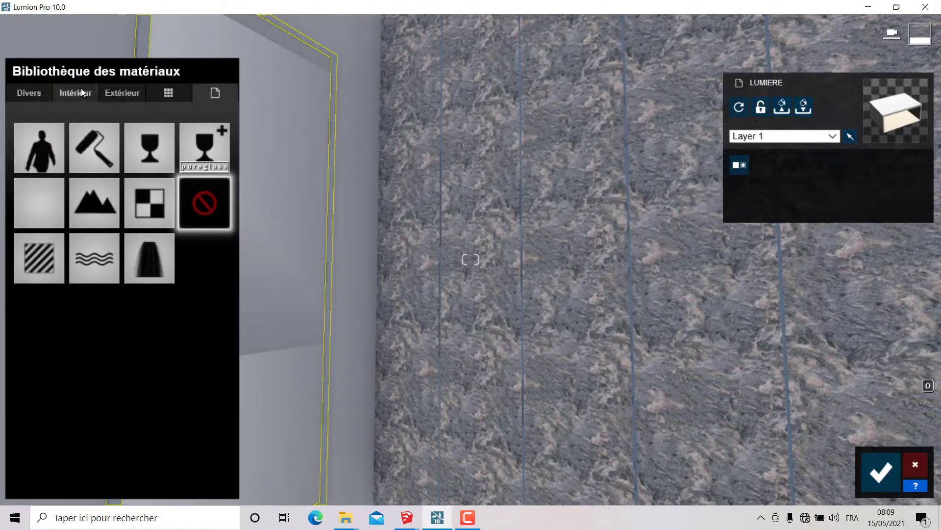
Give the window frame the Intérieur > Métal Aluminium material, coloured black with no relief.
click(79, 91)
click(160, 125)
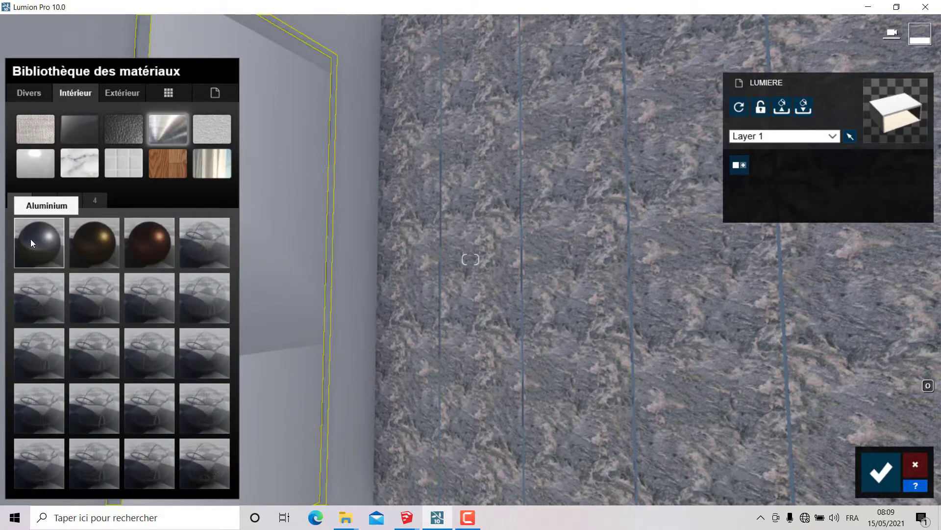
click(31, 240)
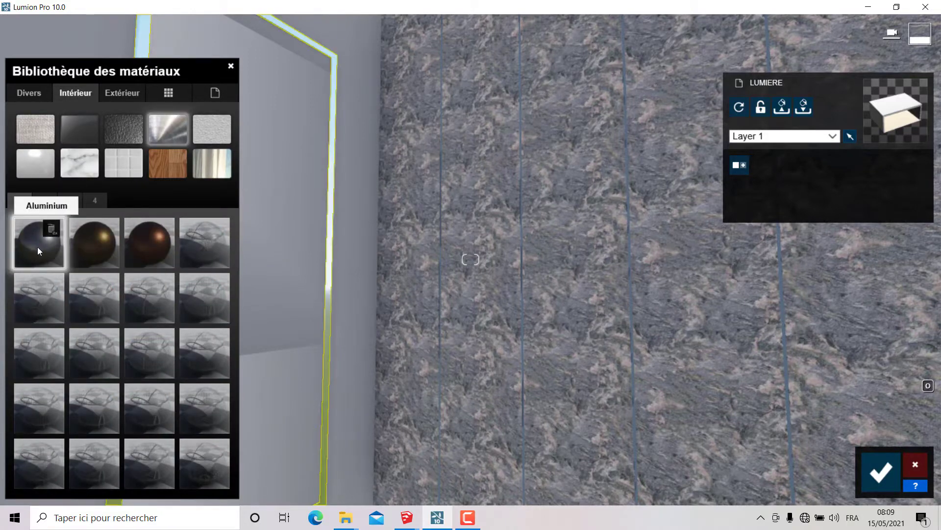
click(37, 251)
click(68, 276)
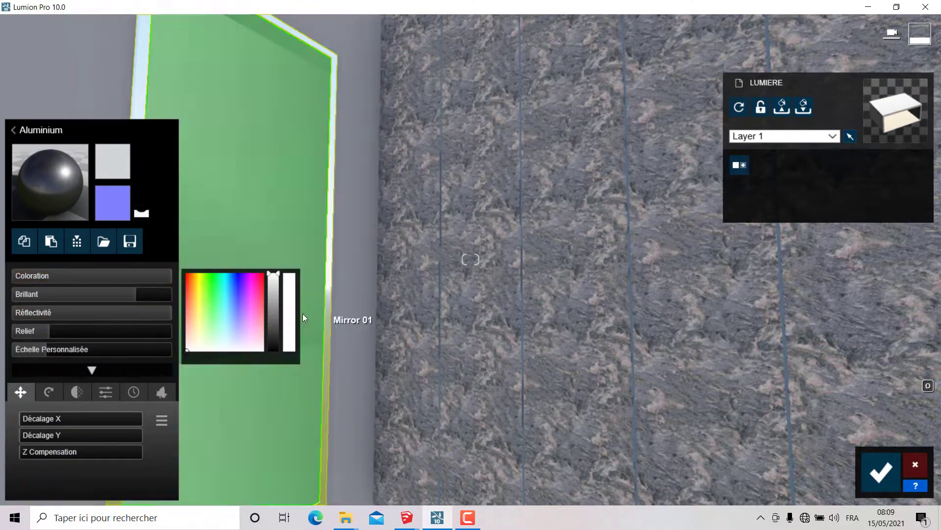
drag(275, 328, 273, 349)
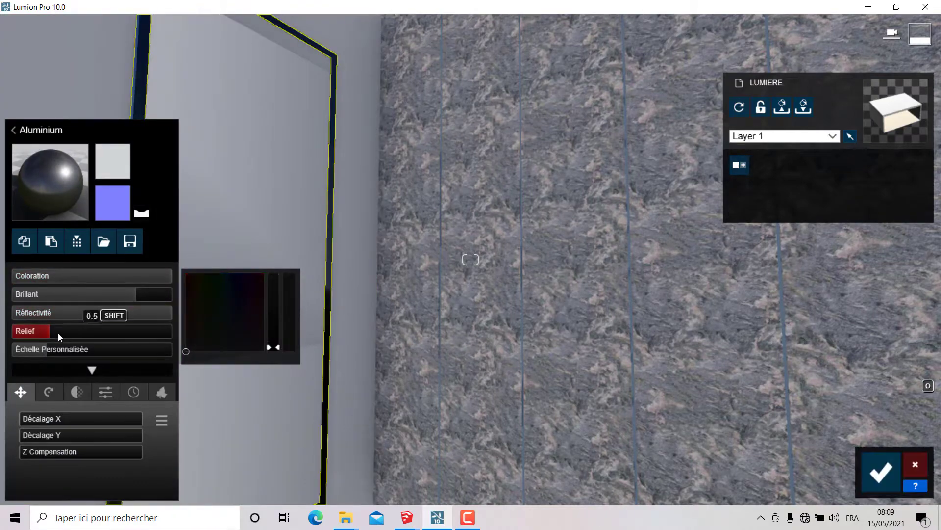
drag(46, 349, 12, 349)
Lower the frame's gloss and reduce its reflectivity to 0.3.
right_drag(428, 358, 372, 338)
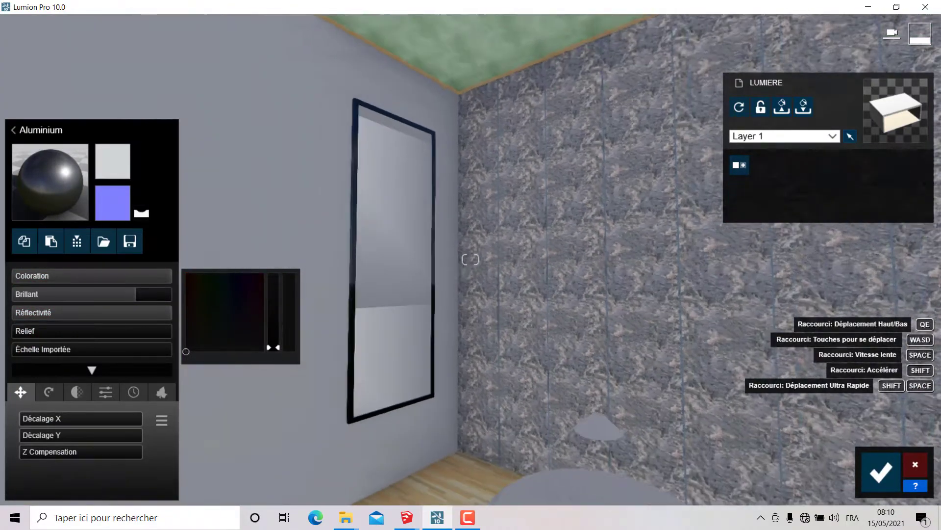
scroll(516, 363, up, 3)
scroll(516, 363, up, 3)
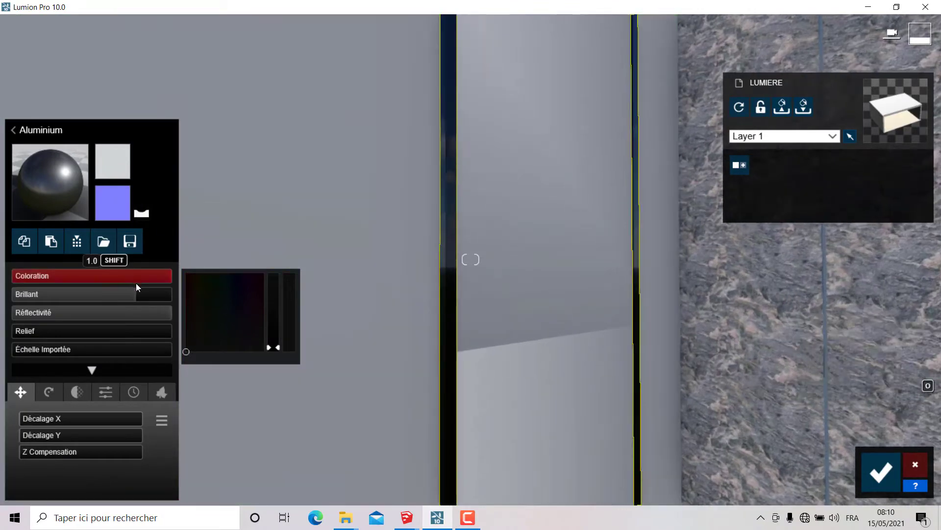
drag(128, 293, 116, 294)
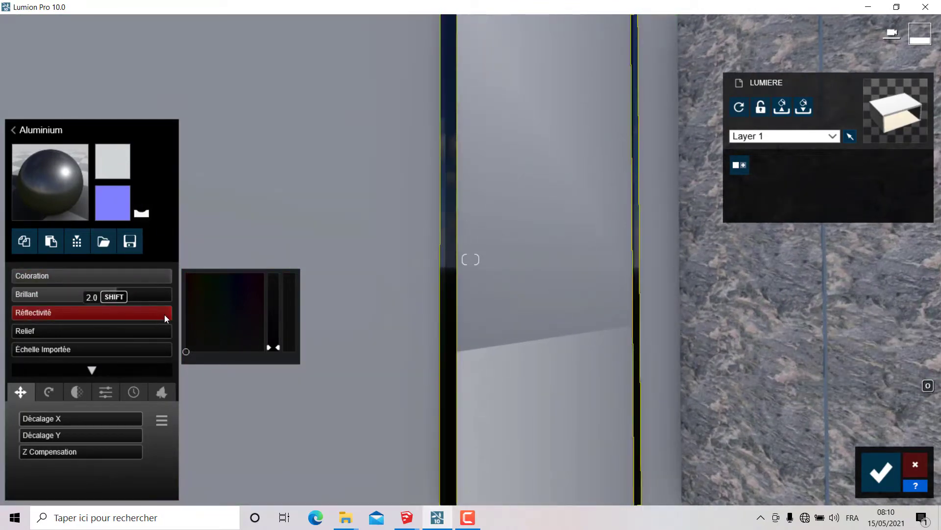
mouse_move(164, 314)
mouse_down()
mouse_move(34, 308)
mouse_move(105, 292)
mouse_up()
key(d)
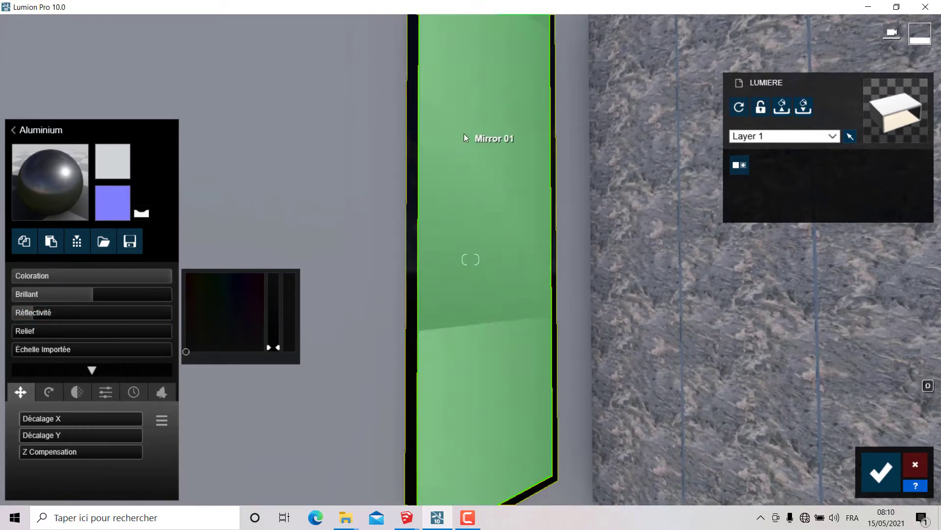
Apply Chrome from Métal page 2 to the mirror pane, removing relief and raising gloss to 2.0.
click(464, 134)
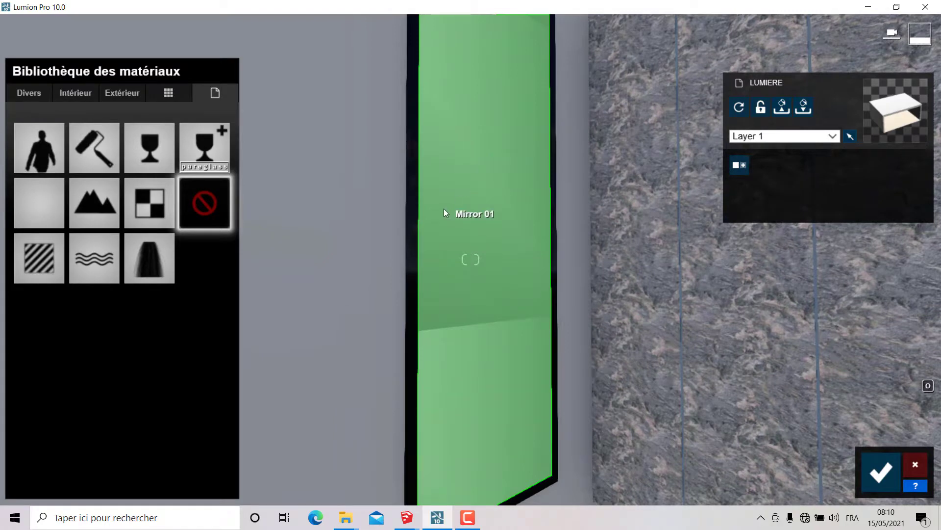
click(87, 95)
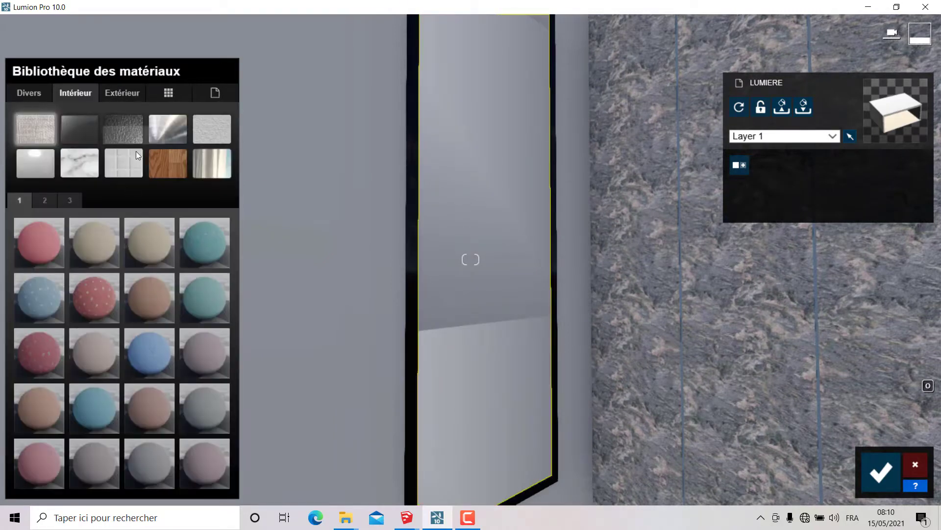
click(158, 140)
click(52, 206)
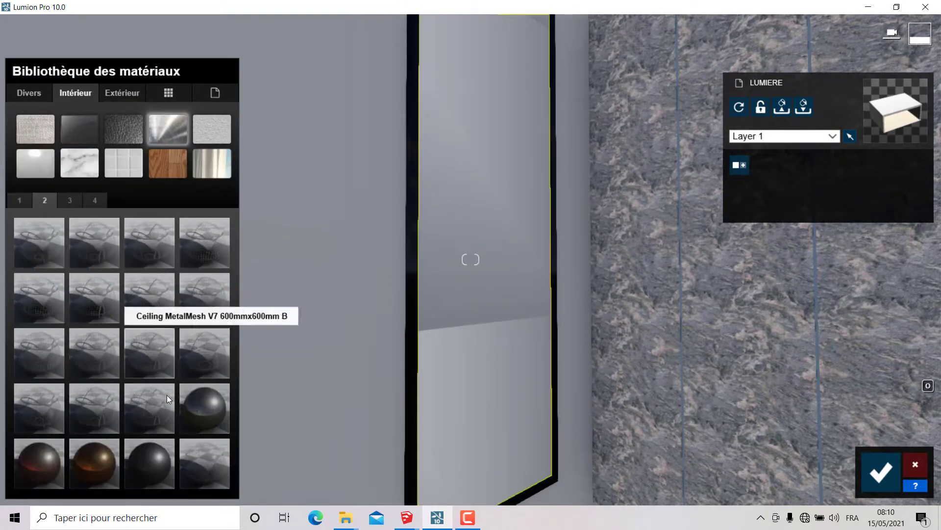
click(205, 406)
click(25, 349)
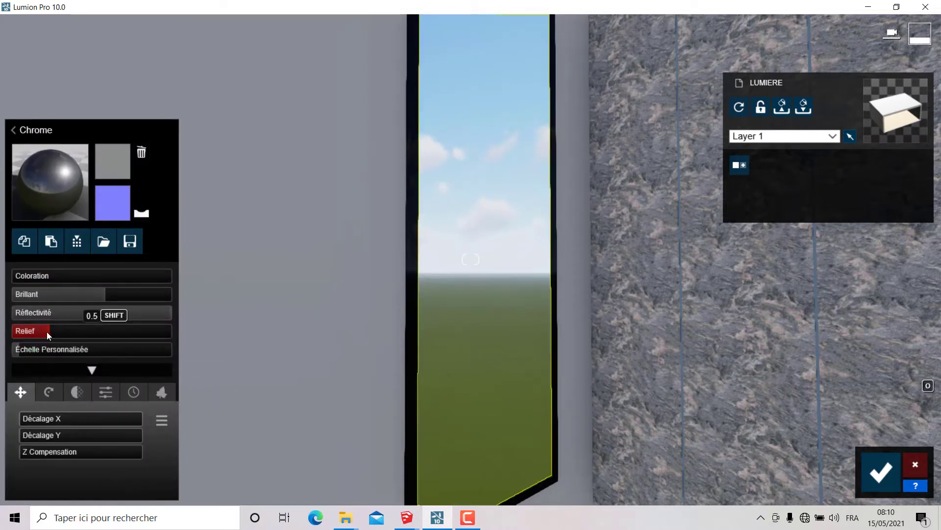
drag(42, 332, 0, 338)
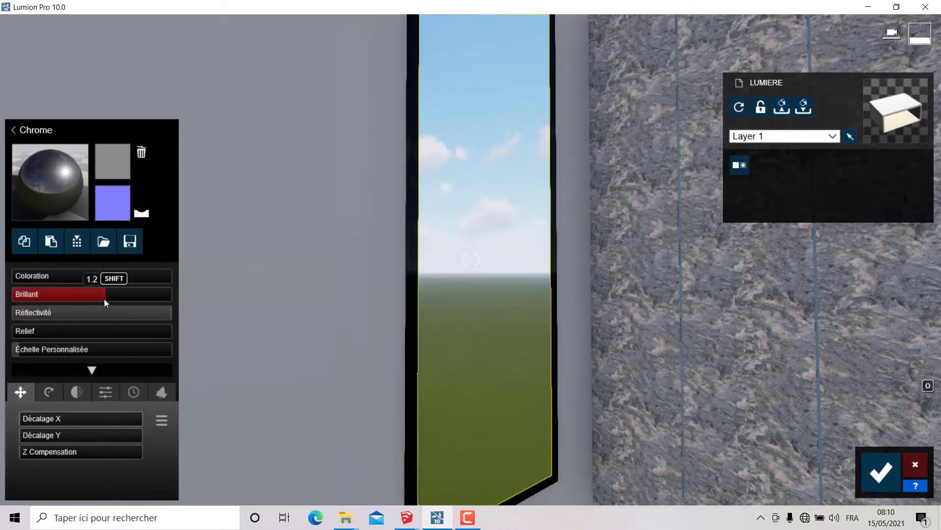
mouse_move(103, 293)
drag(101, 294, 266, 302)
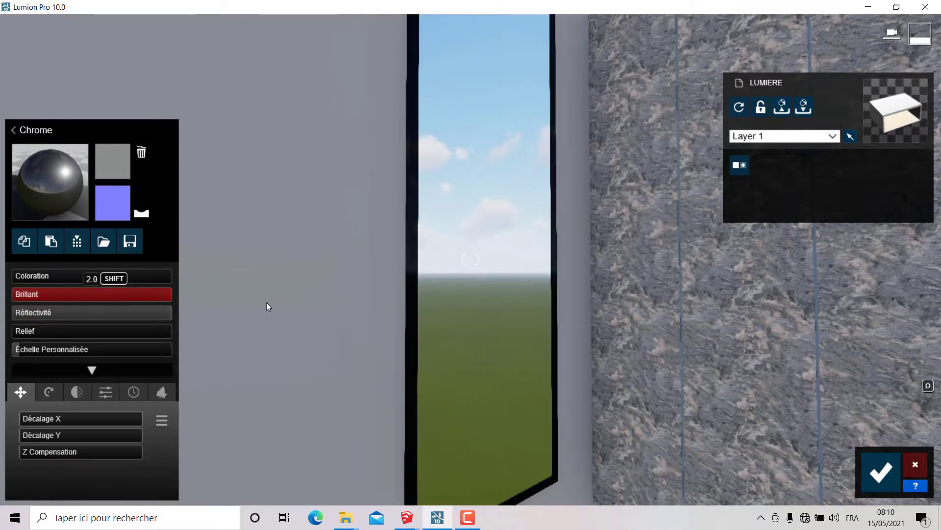
click(63, 283)
scroll(450, 238, down, 5)
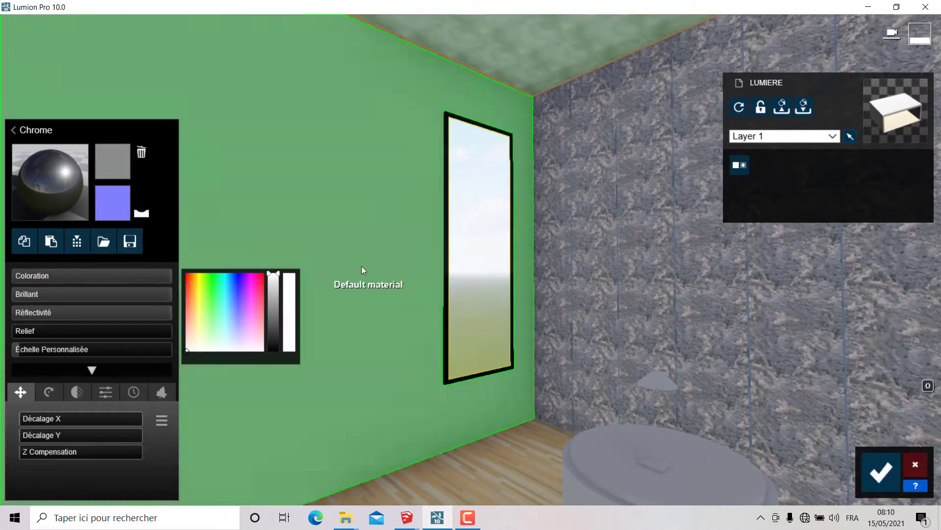
Tilt the view up to the ceiling and back, then zoom toward the round light disc.
right_drag(361, 265, 384, 131)
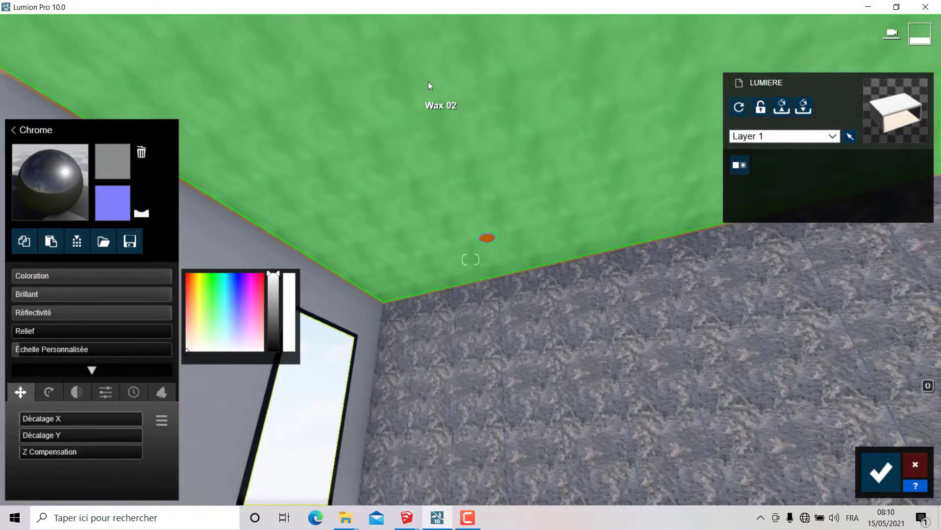
mouse_move(428, 82)
right_down()
mouse_move(378, 326)
mouse_move(604, 192)
mouse_move(538, 257)
mouse_move(492, 230)
mouse_move(493, 239)
right_up()
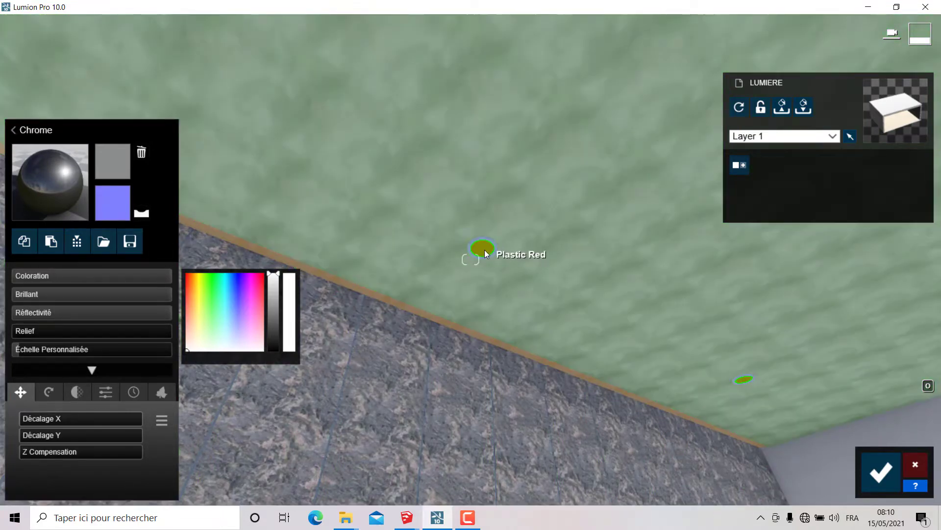
scroll(486, 251, up, 5)
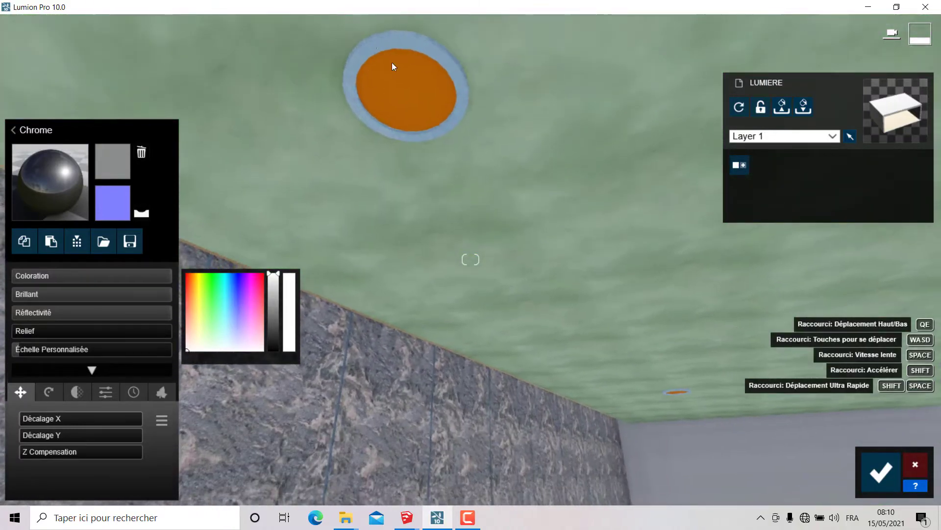
Apply Gold from Intérieur > Métal page 2 to the round ceiling light disc.
click(405, 86)
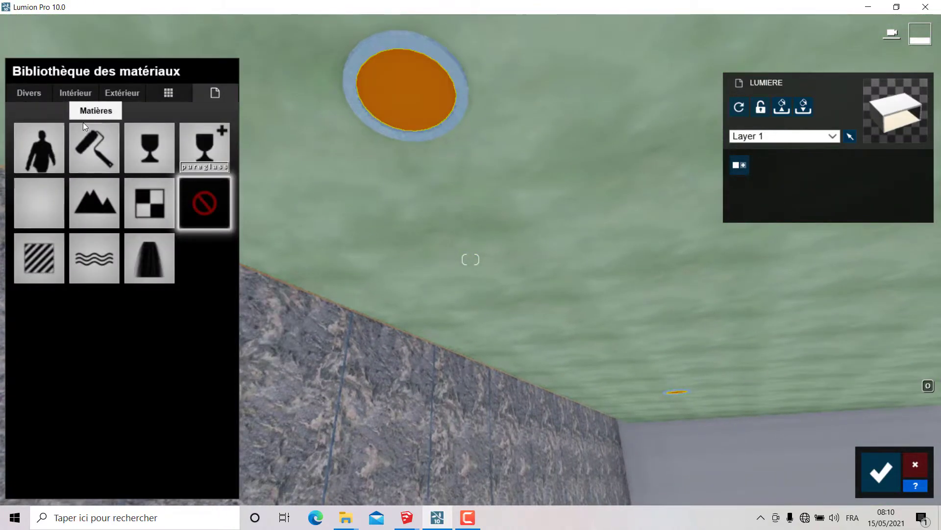
click(94, 92)
click(157, 125)
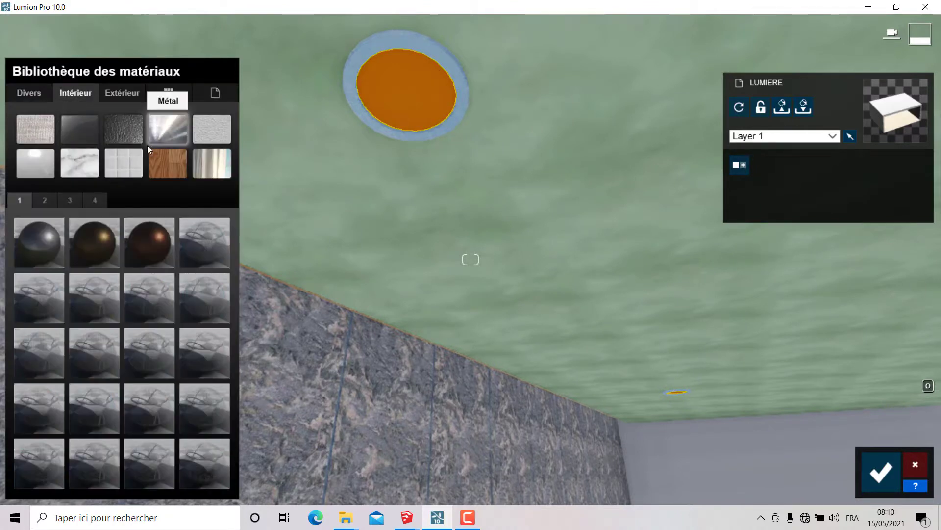
click(55, 199)
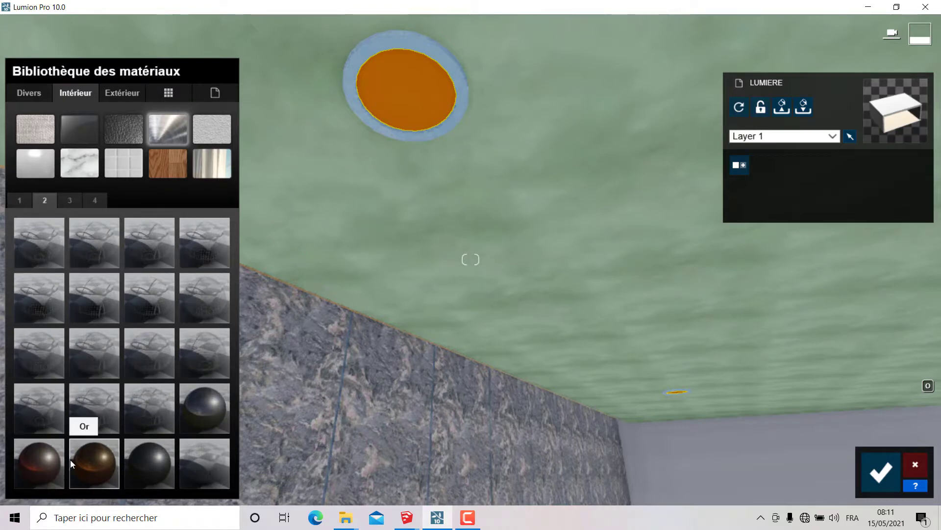
click(98, 453)
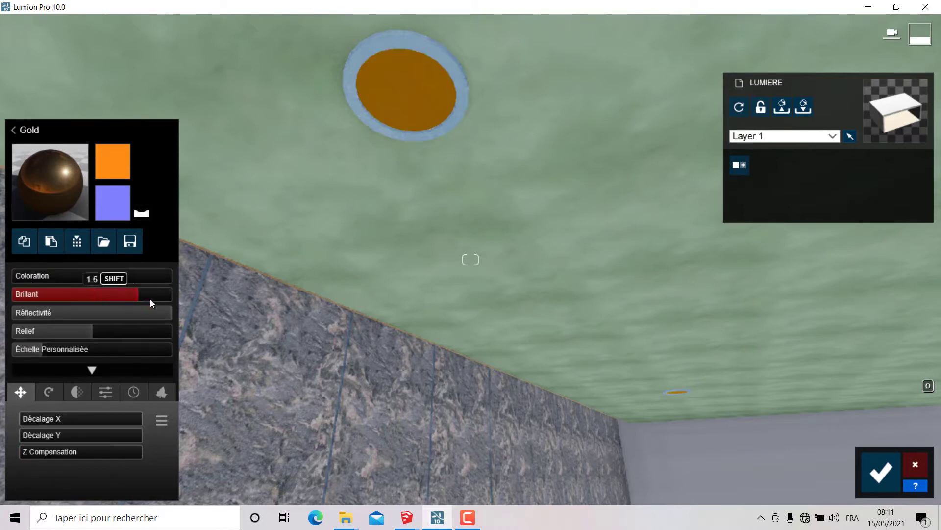
Set the disc's reflectivity to 1.3 and imported texture scale, testing then undoing a strong glow.
drag(163, 314, 117, 316)
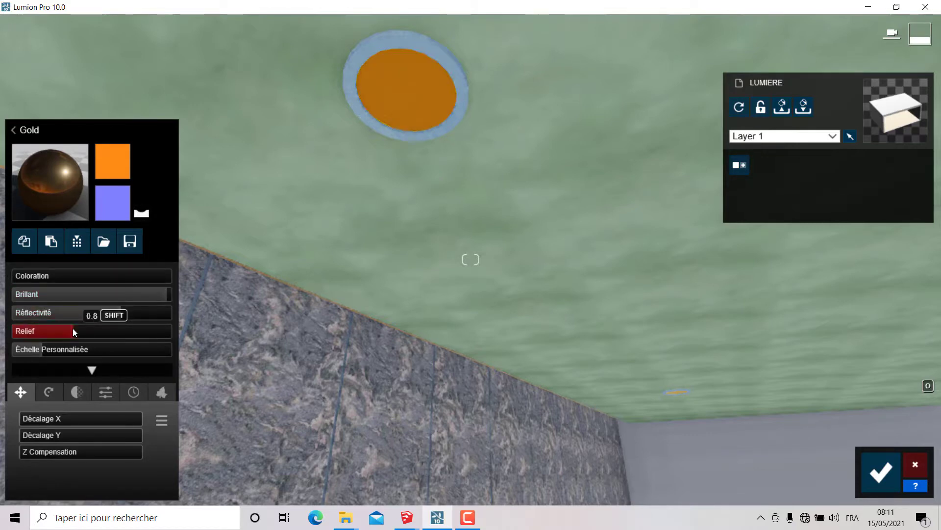
click(36, 352)
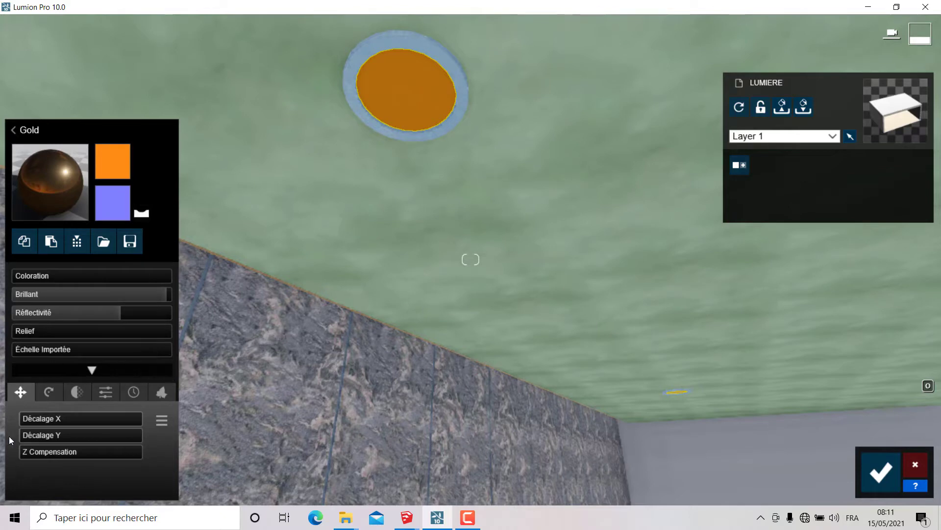
click(127, 389)
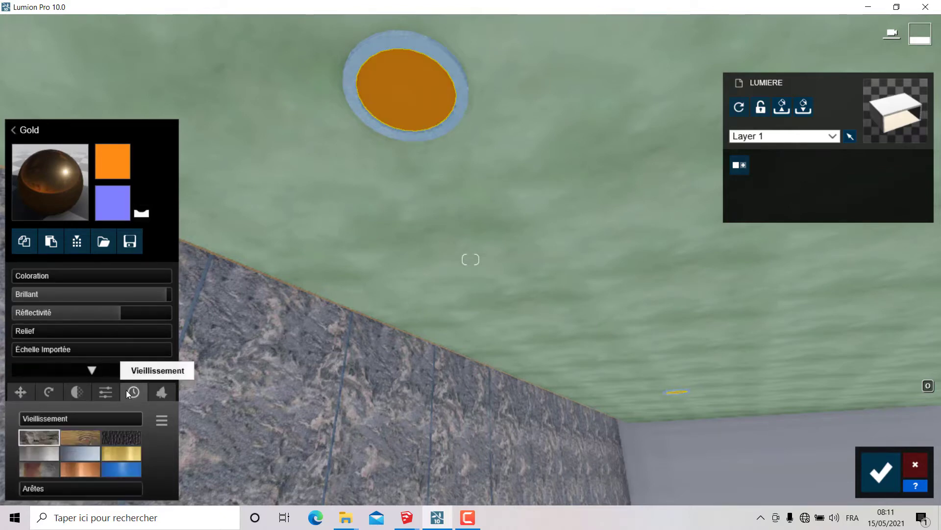
click(105, 392)
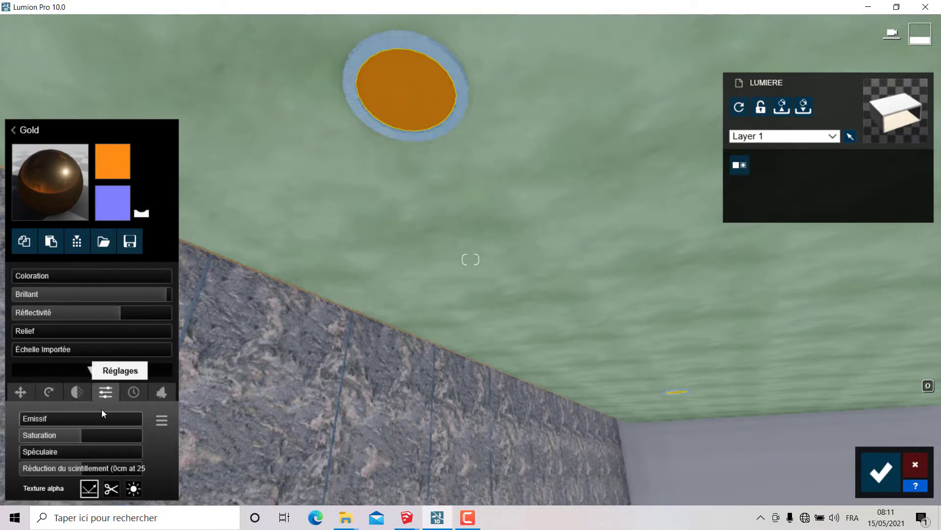
drag(29, 418, 567, 428)
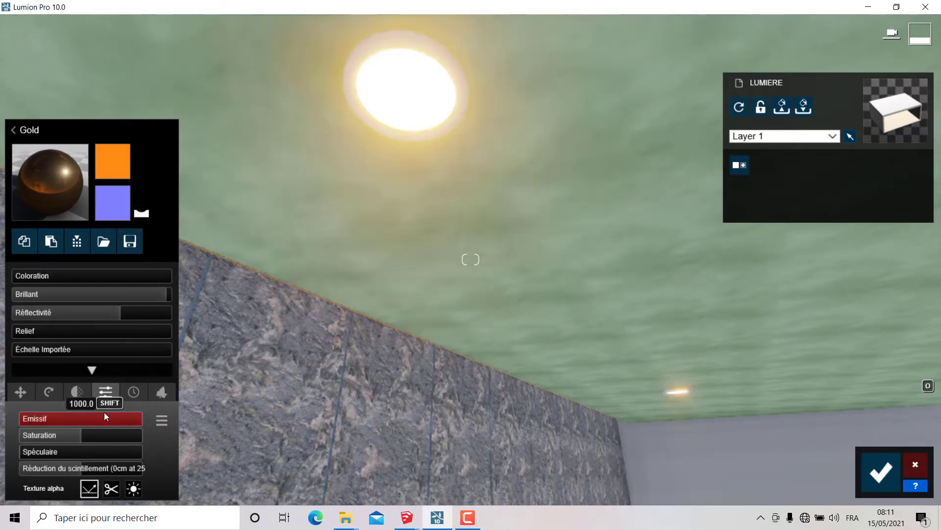
drag(104, 417, 2, 361)
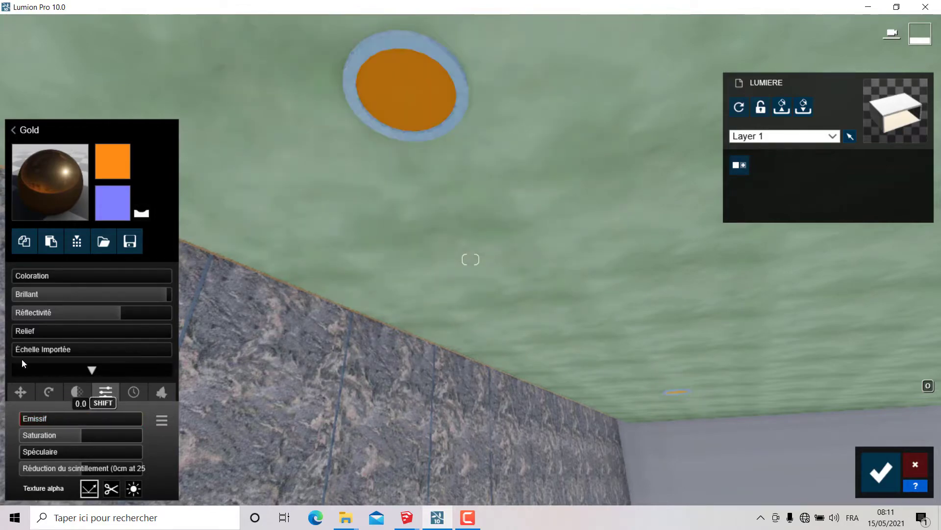
Raise the spot lights' Emissif value to about 50 while viewing the ceiling.
right_drag(510, 399, 600, 184)
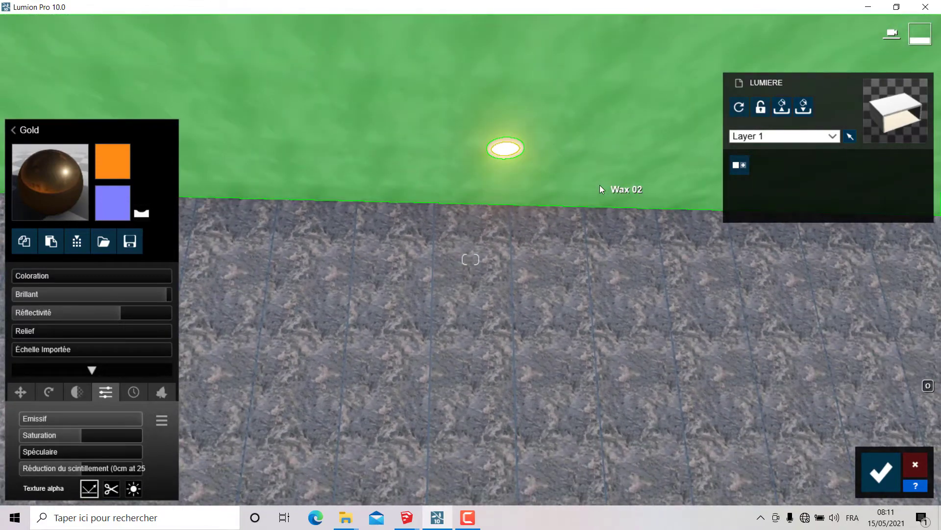
mouse_move(487, 169)
right_down()
mouse_move(488, 186)
mouse_move(404, 220)
right_up()
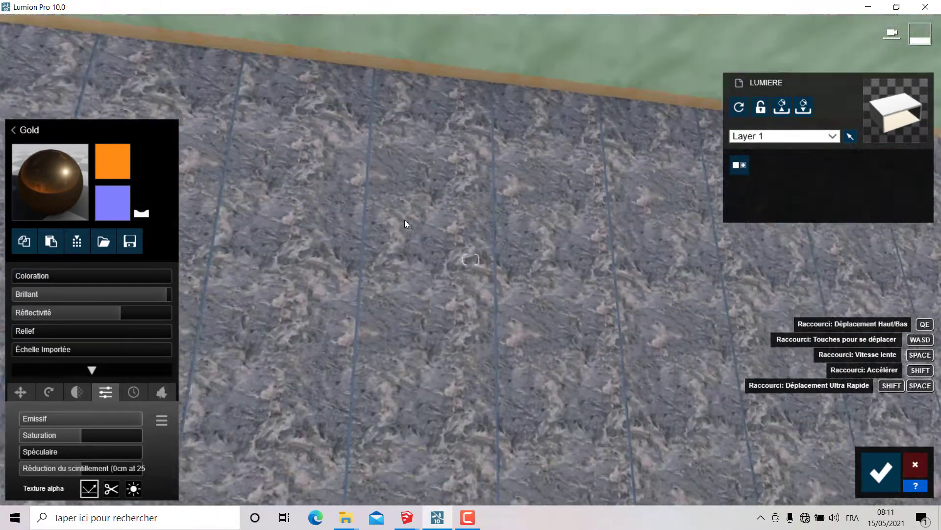
right_drag(143, 378, 190, 342)
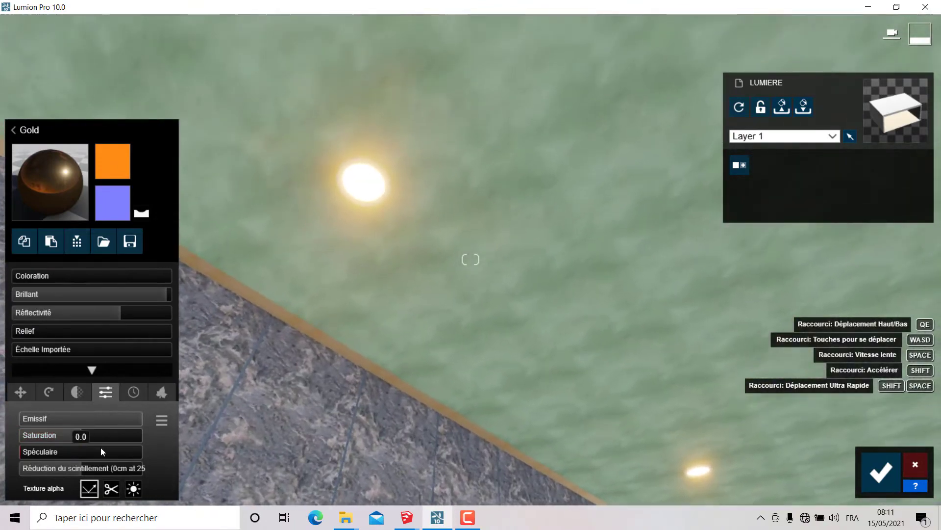
mouse_move(112, 418)
shift+mouse_down()
mouse_move(60, 415)
mouse_move(83, 414)
shift+mouse_up()
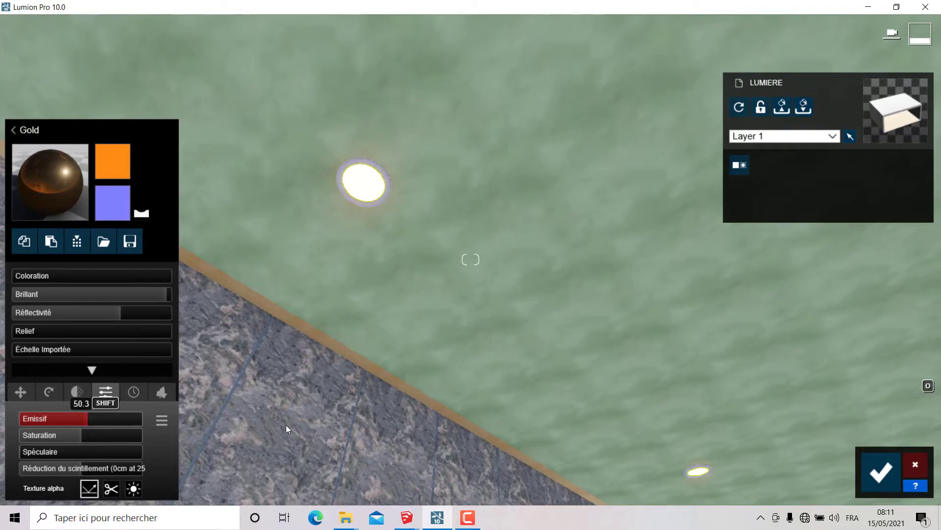
right_drag(286, 425, 397, 232)
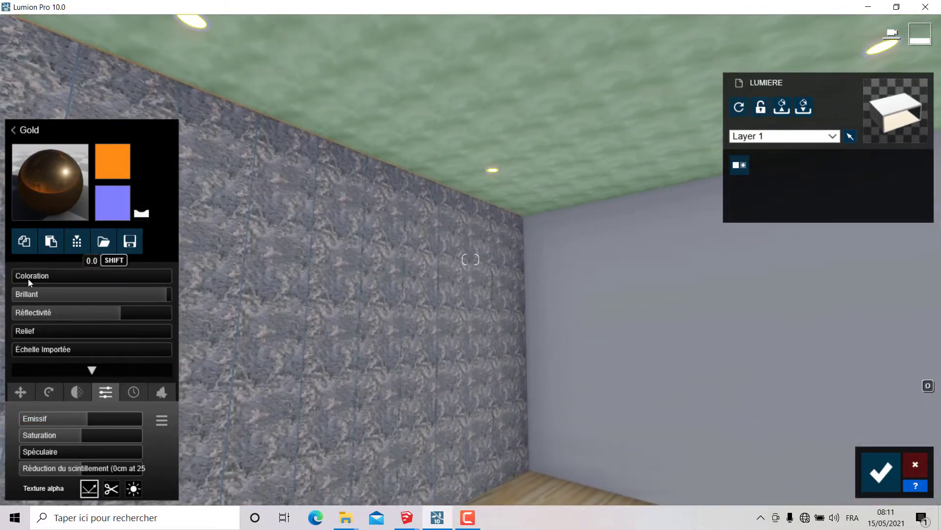
Raise Coloration on the spots and settle on an orange-red tint after trying yellow and paler shades.
drag(28, 278, 78, 278)
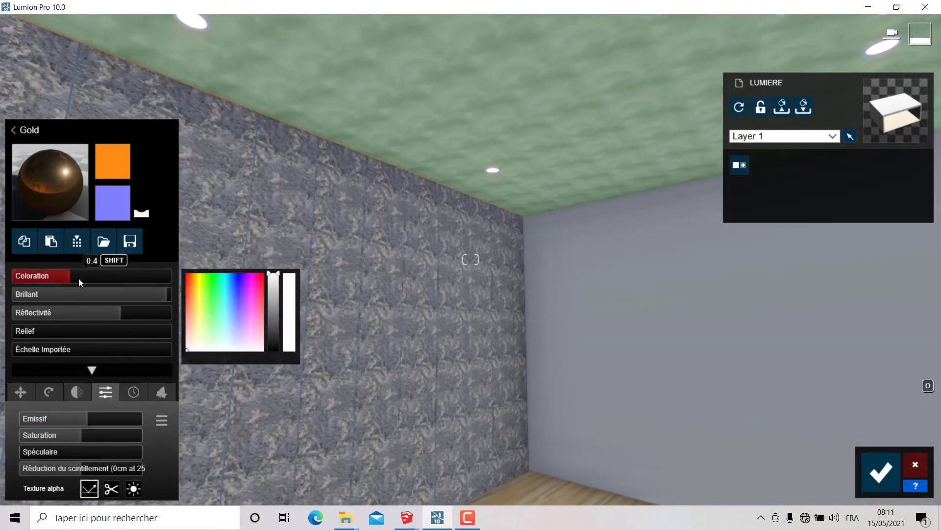
drag(138, 278, 142, 278)
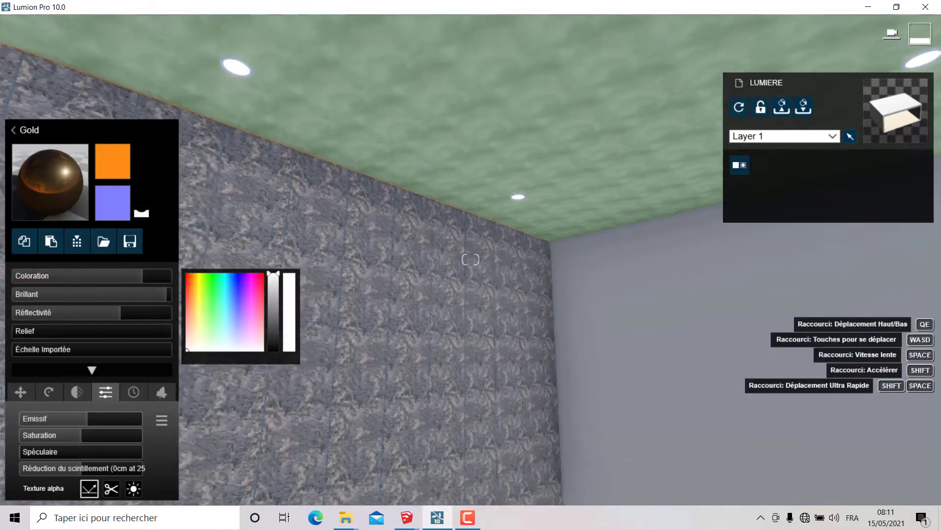
right_drag(155, 285, 199, 311)
click(196, 302)
drag(196, 303, 189, 291)
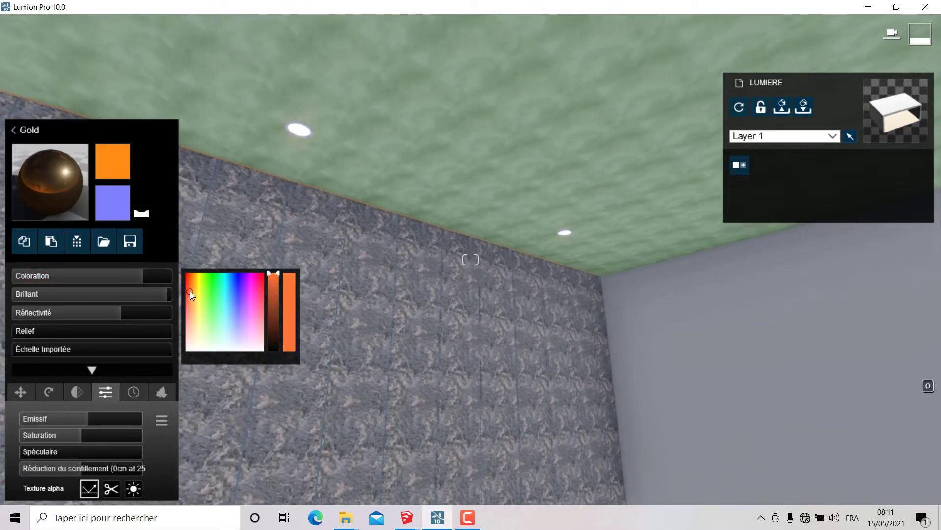
mouse_move(189, 291)
right_down()
mouse_move(407, 299)
mouse_move(586, 399)
right_up()
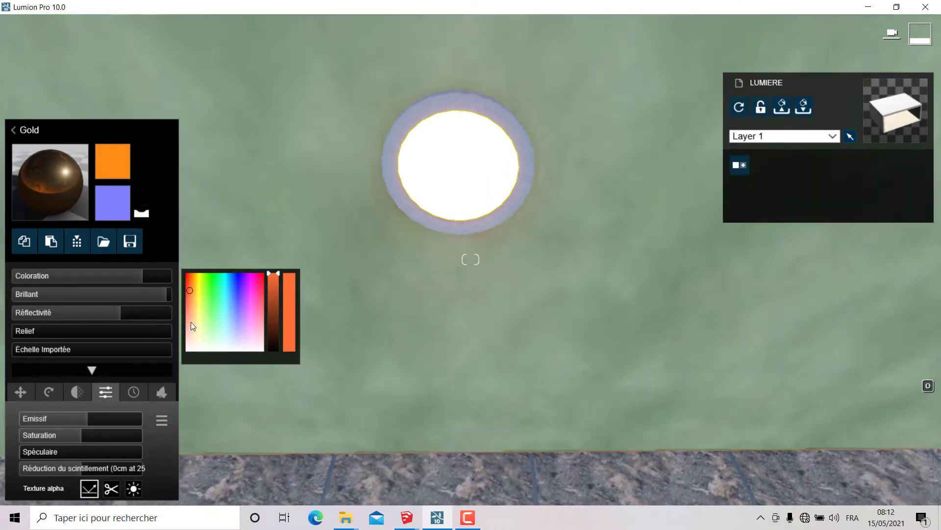
mouse_move(191, 322)
mouse_down()
mouse_move(187, 351)
mouse_move(217, 244)
mouse_move(151, 427)
mouse_move(337, 353)
mouse_move(257, 372)
mouse_up()
drag(190, 295, 191, 284)
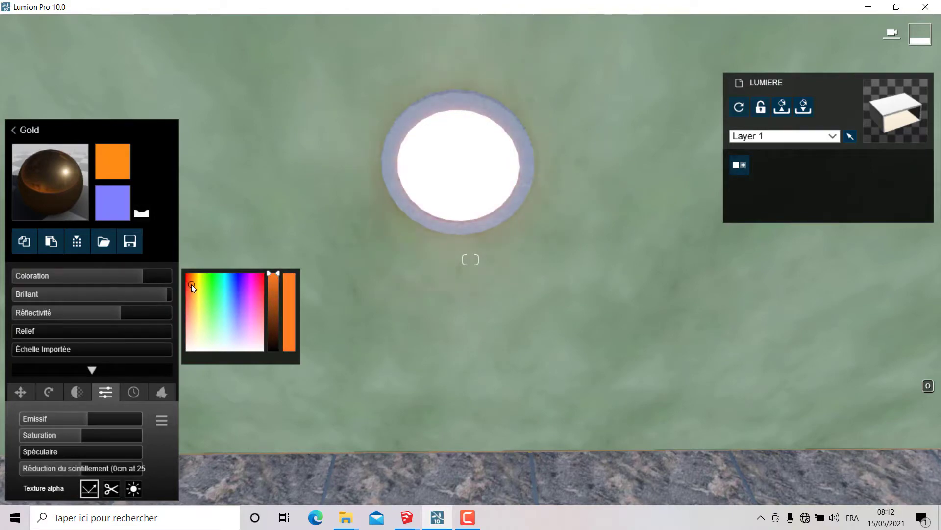
mouse_move(735, 354)
right_down()
mouse_move(652, 226)
mouse_move(660, 202)
right_up()
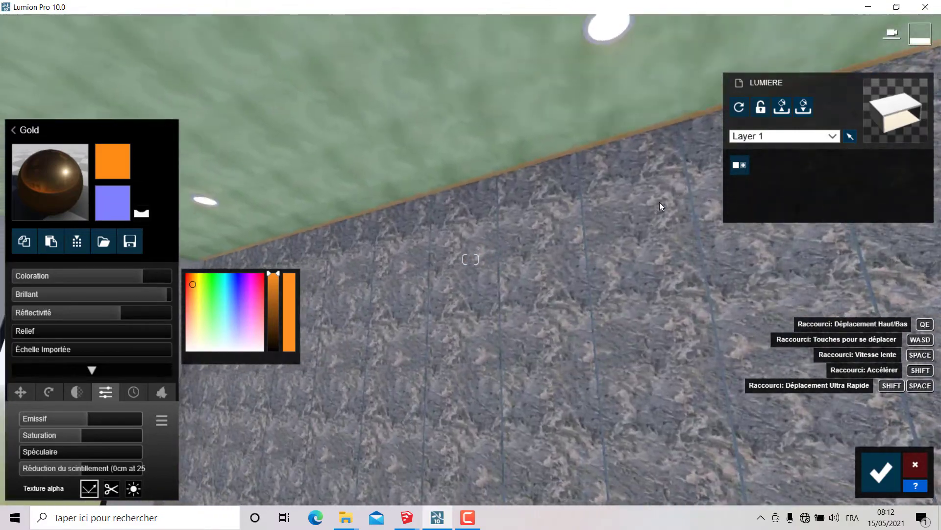
Apply the Gold material from Métal page 2 to the ceiling-edge strip.
right_drag(660, 202, 641, 98)
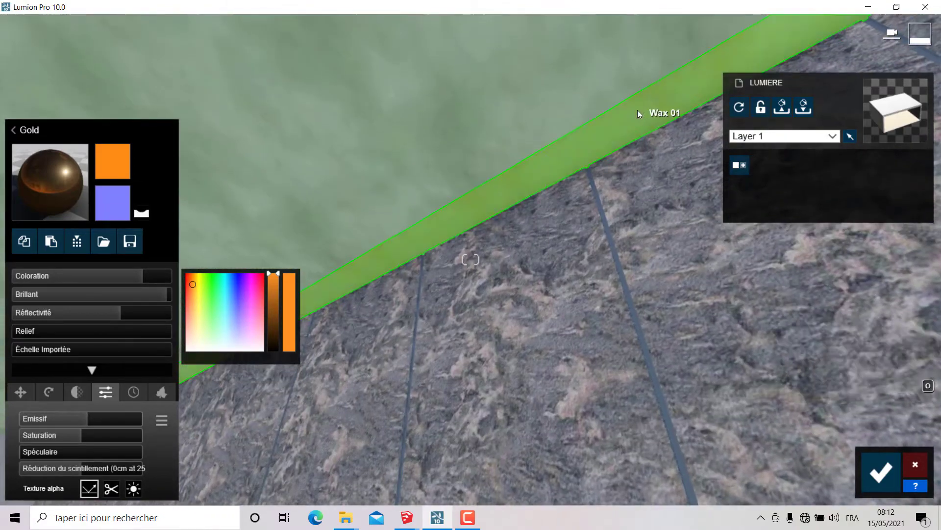
click(639, 113)
click(81, 91)
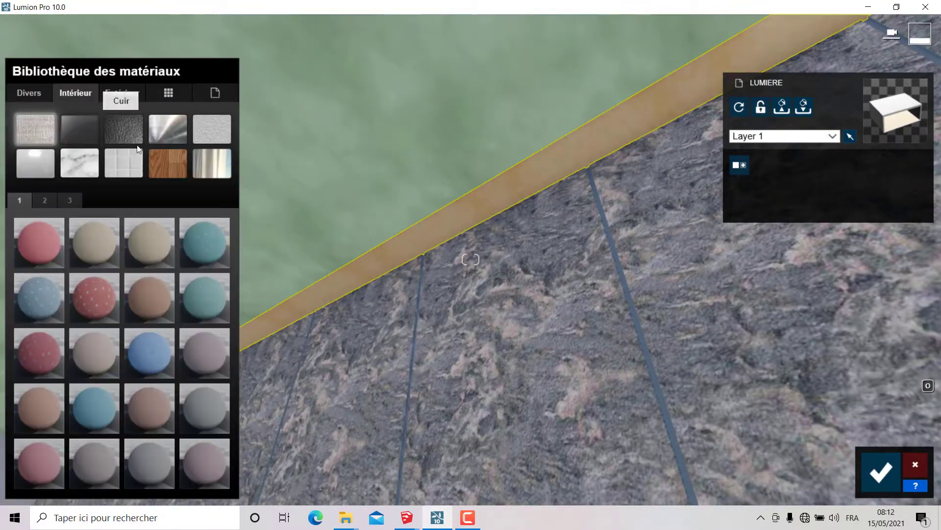
click(154, 132)
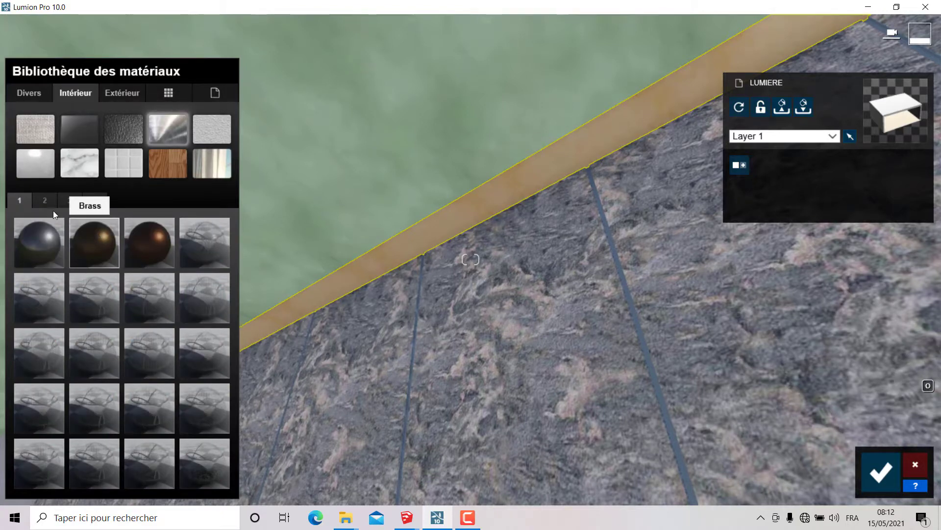
click(45, 200)
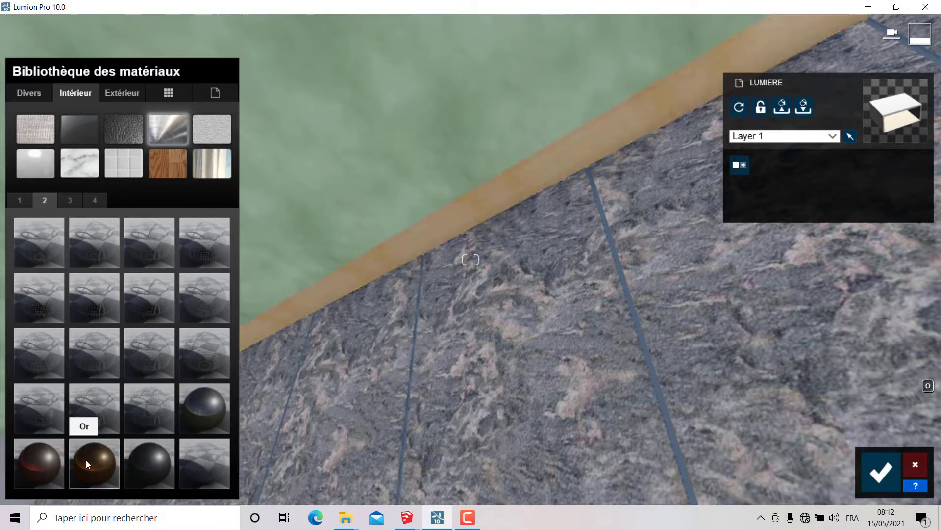
click(86, 460)
Tint the strip warm orange at colouration 1.0, keeping its emission low.
drag(94, 419, 229, 437)
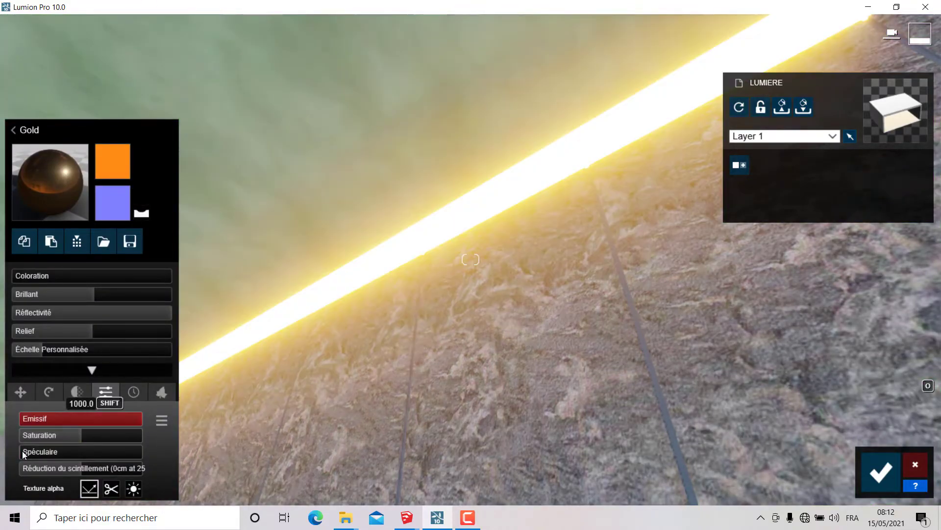
drag(23, 455, 15, 455)
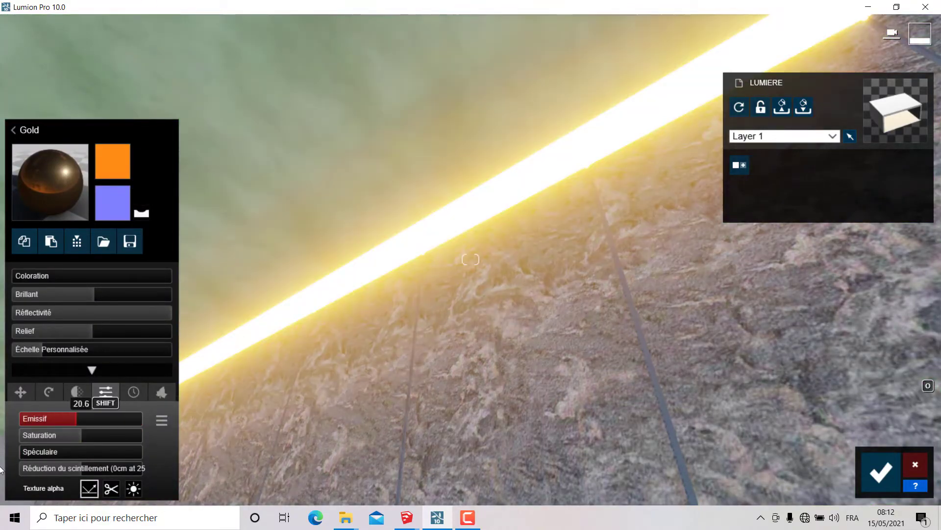
mouse_move(55, 277)
mouse_down()
mouse_move(151, 293)
mouse_move(137, 284)
mouse_up()
drag(192, 326, 192, 281)
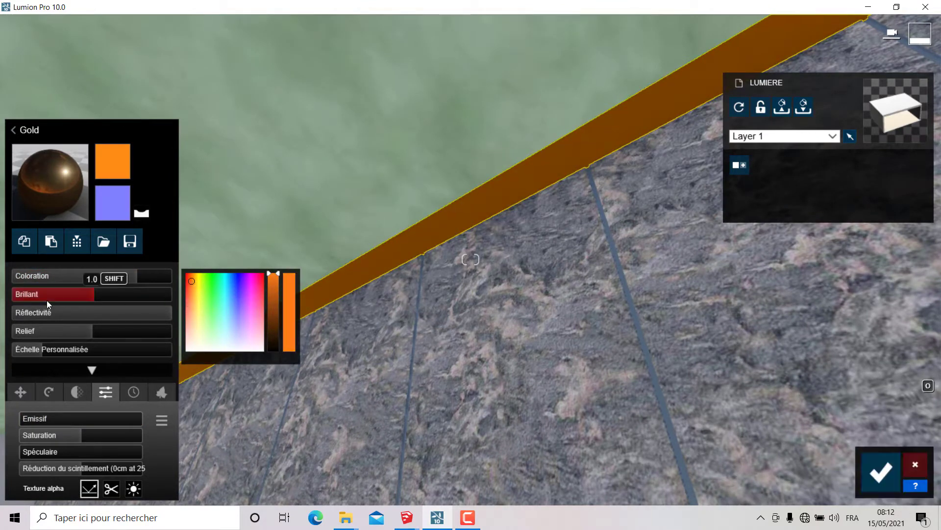
Make the orange ceiling strip fully glossy, fine-tune its reflectivity, and raise emissive to about 41.8.
mouse_move(91, 296)
mouse_down()
mouse_move(117, 293)
mouse_move(66, 316)
mouse_move(46, 339)
mouse_move(62, 353)
mouse_up()
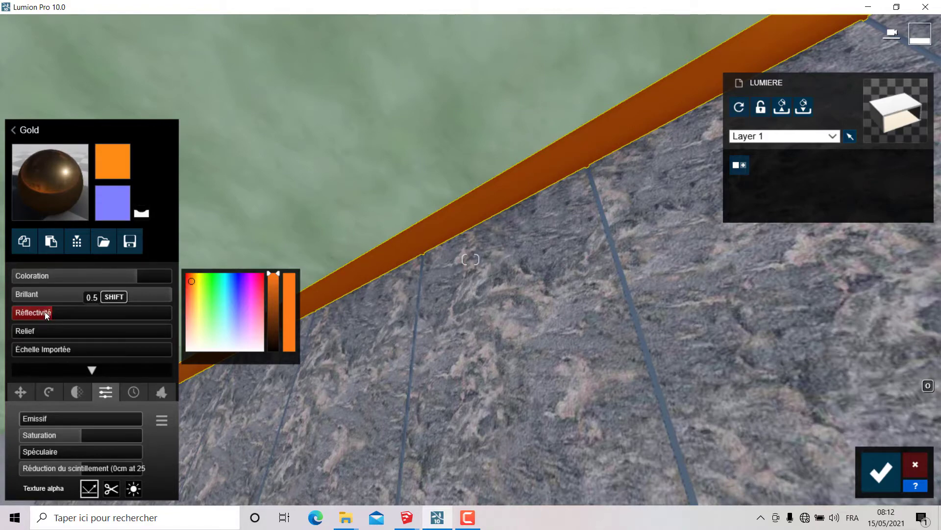
mouse_move(45, 311)
mouse_down()
mouse_move(175, 313)
mouse_move(49, 311)
mouse_up()
right_drag(425, 270, 426, 235)
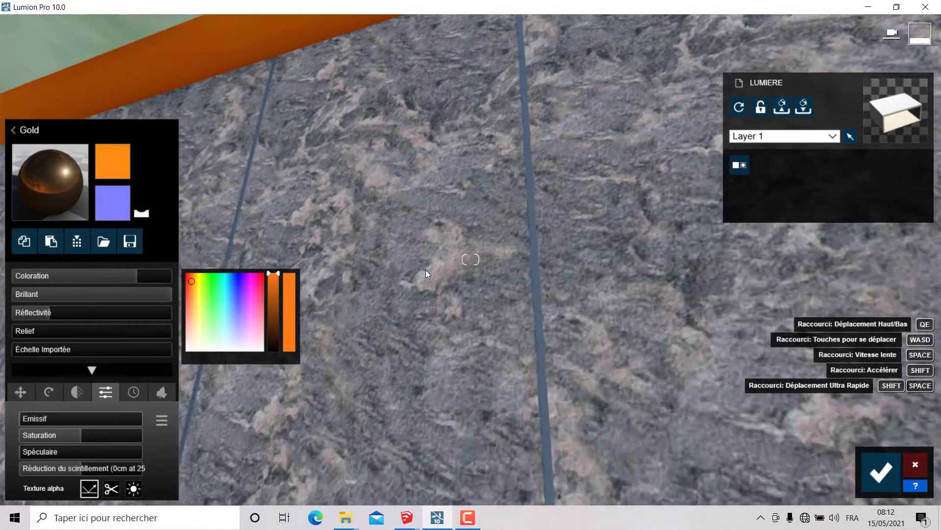
drag(80, 312, 132, 303)
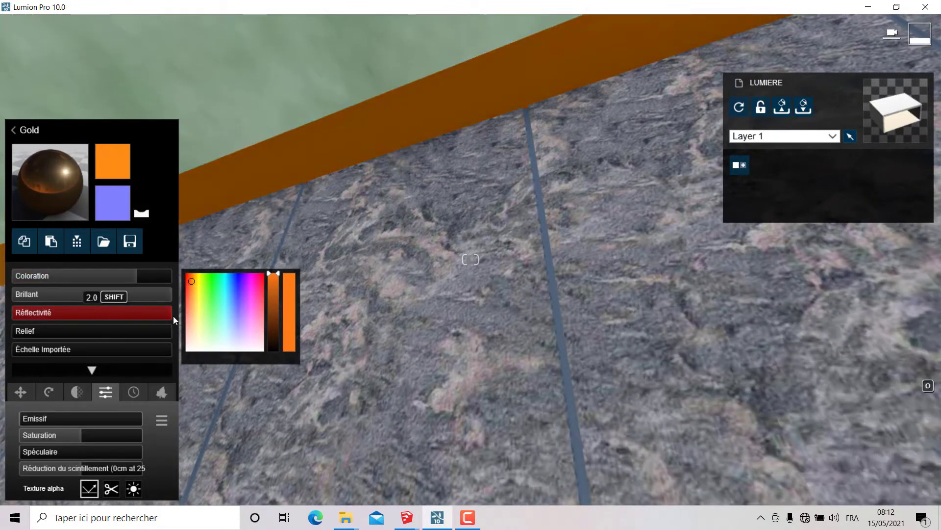
drag(104, 315, 71, 319)
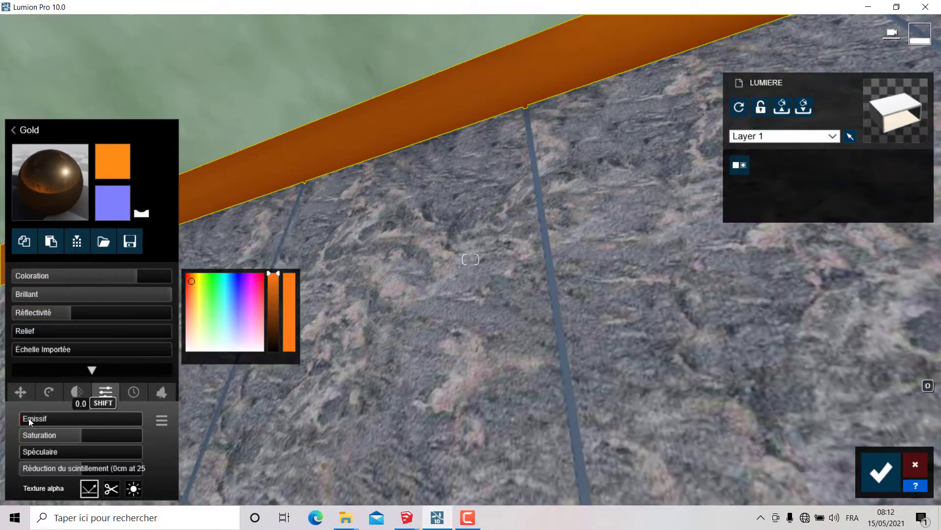
mouse_move(28, 417)
mouse_down()
mouse_move(285, 420)
mouse_move(60, 426)
mouse_move(134, 422)
mouse_up()
mouse_move(393, 220)
right_down()
mouse_move(447, 13)
mouse_move(493, 102)
mouse_move(498, 136)
mouse_move(505, 97)
mouse_move(502, 154)
mouse_move(499, 137)
right_up()
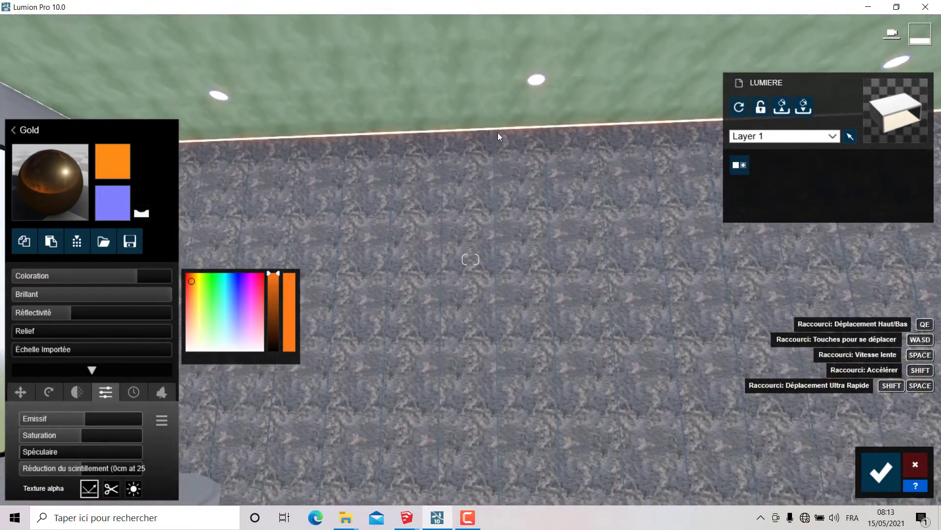
Fly over to the cylinder beneath the ceiling lamp.
key(s)
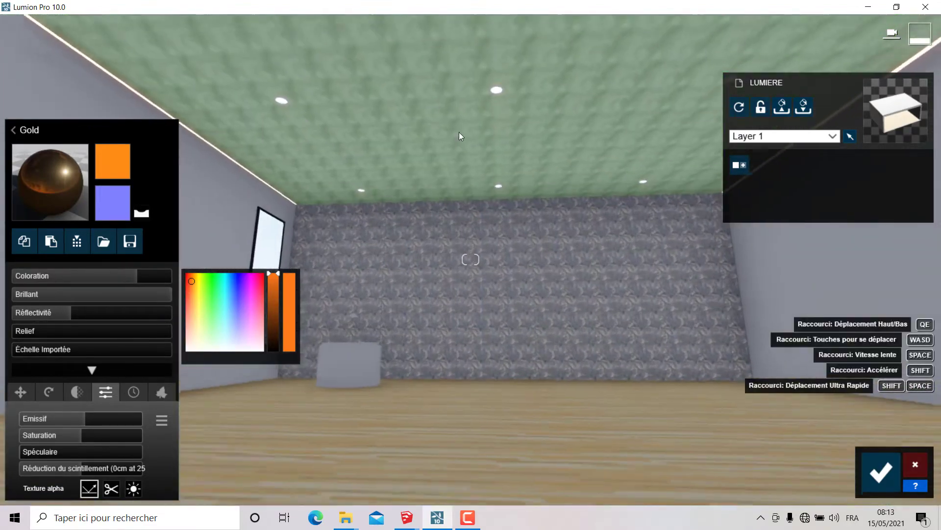
right_drag(459, 166, 605, 290)
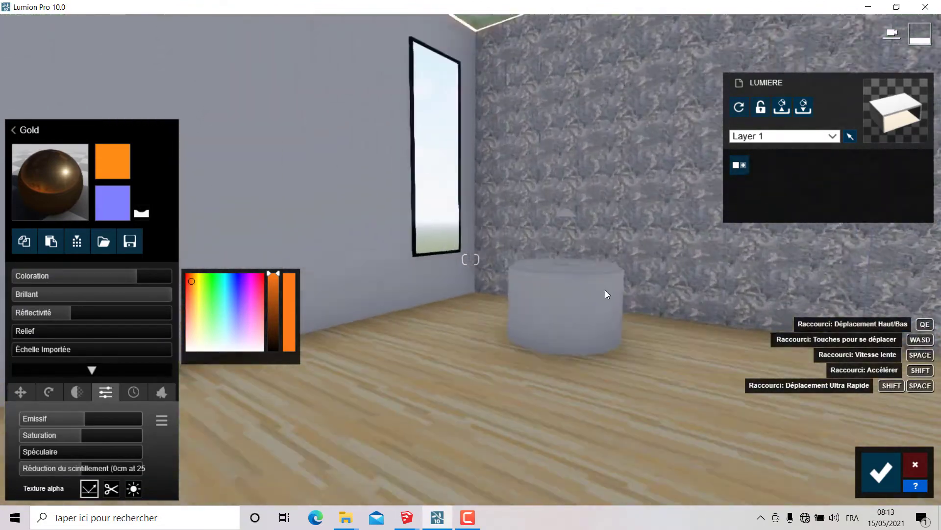
key(w)
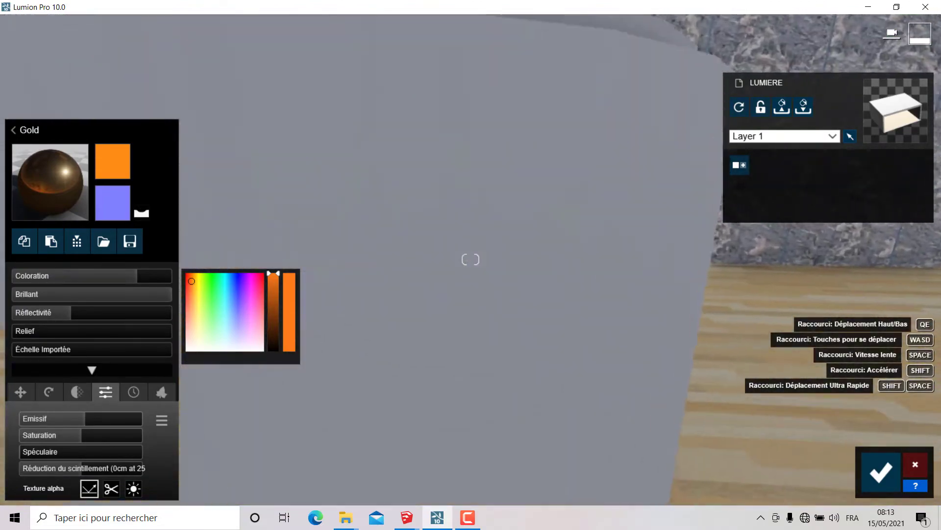
mouse_move(625, 293)
right_down()
mouse_move(593, 210)
mouse_move(506, 88)
right_up()
Give the round ceiling lamp the Gold metal material with a pale tint.
click(506, 91)
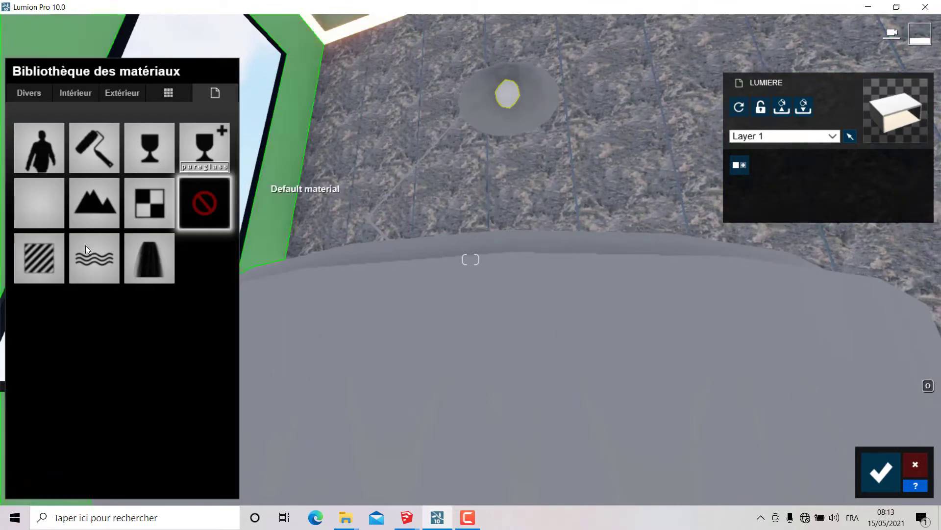
click(63, 93)
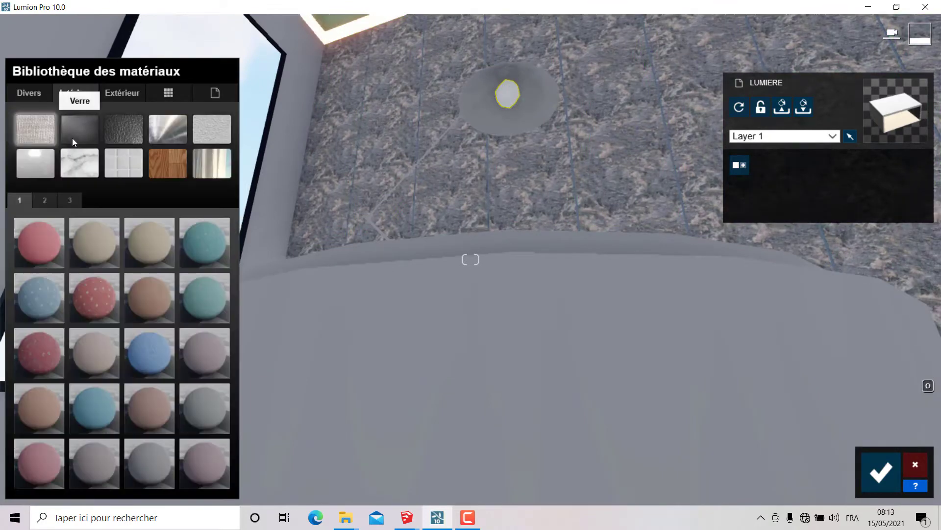
click(131, 127)
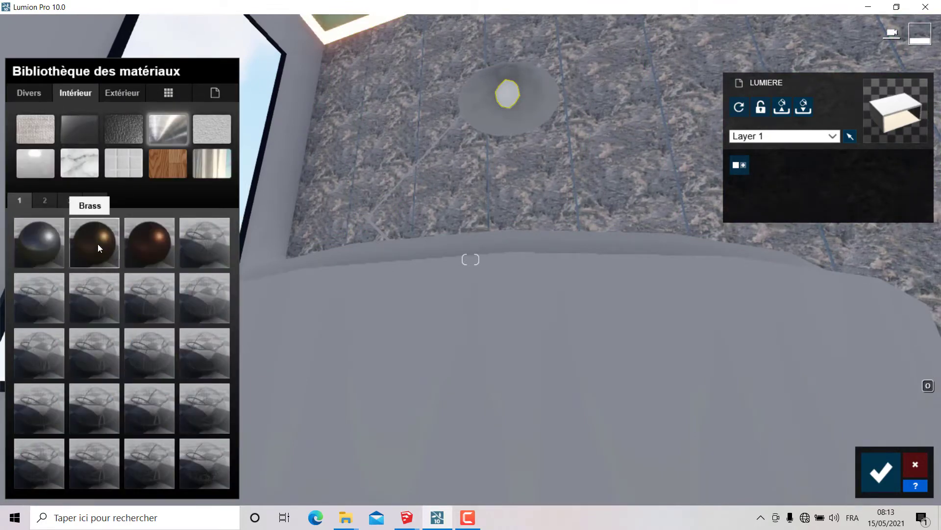
click(45, 203)
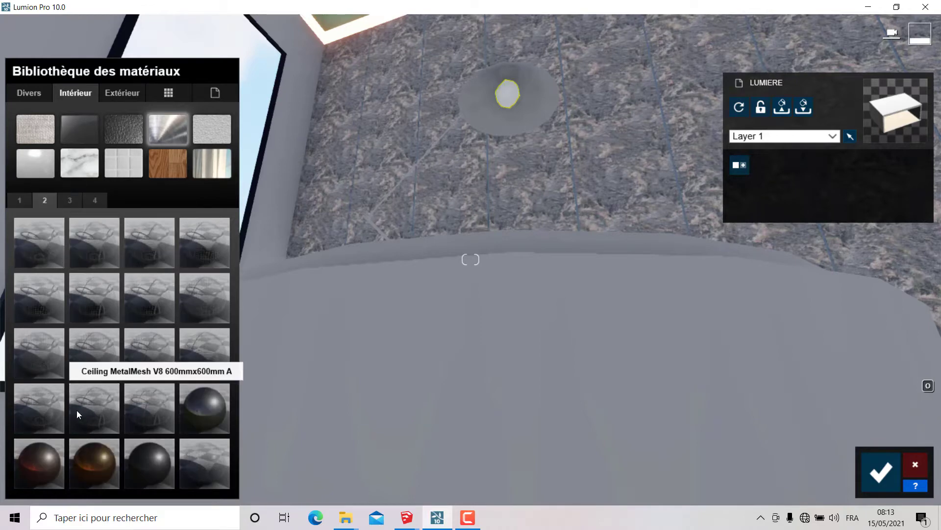
click(98, 462)
click(72, 277)
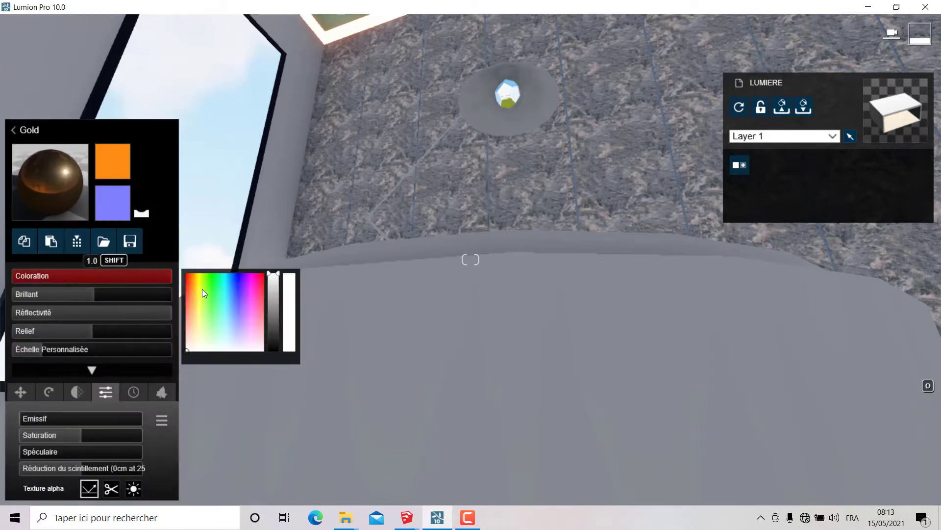
click(195, 338)
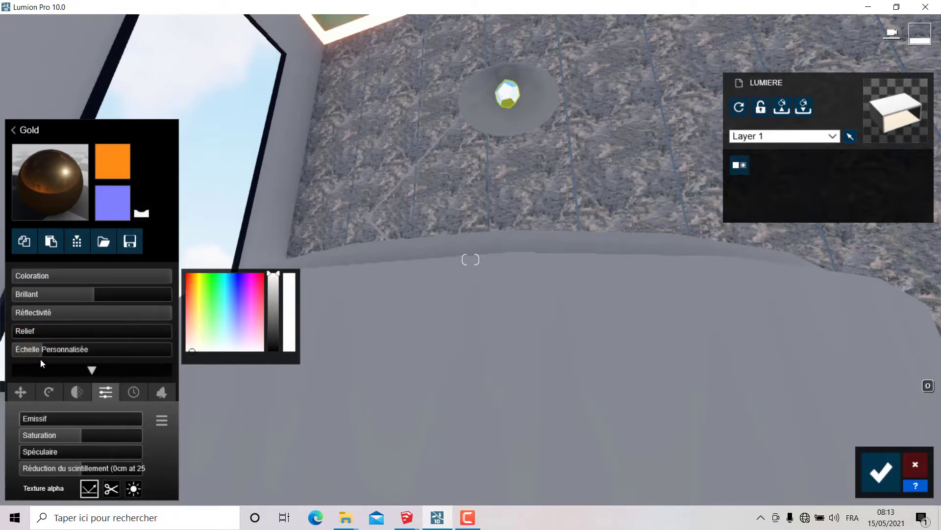
mouse_move(91, 312)
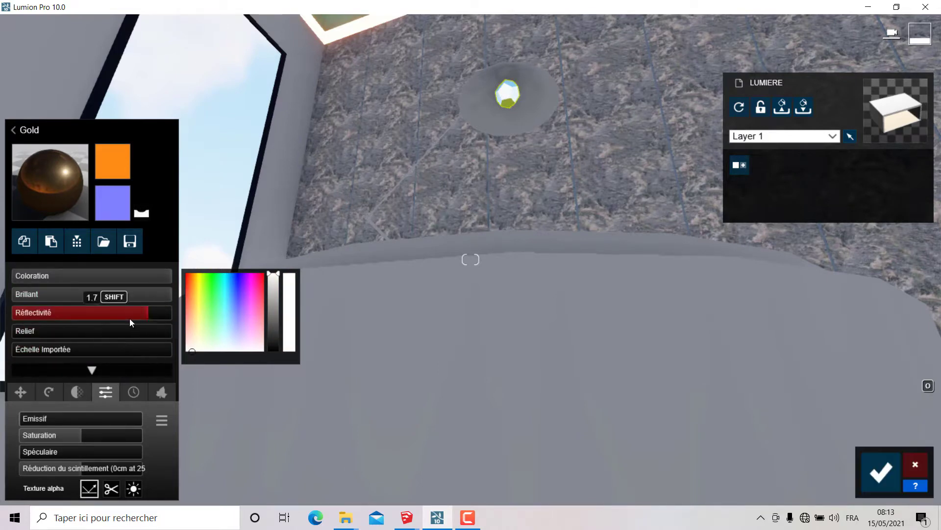
Set the lamp's emissive glow to about 77.8 and check it from the room.
drag(51, 420, 222, 431)
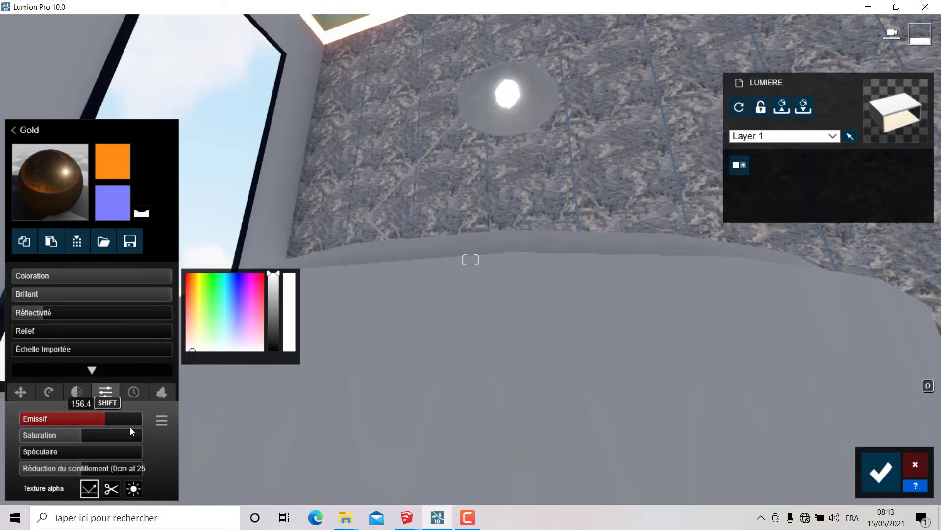
mouse_move(222, 432)
right_down()
mouse_move(447, 48)
mouse_move(476, 222)
right_up()
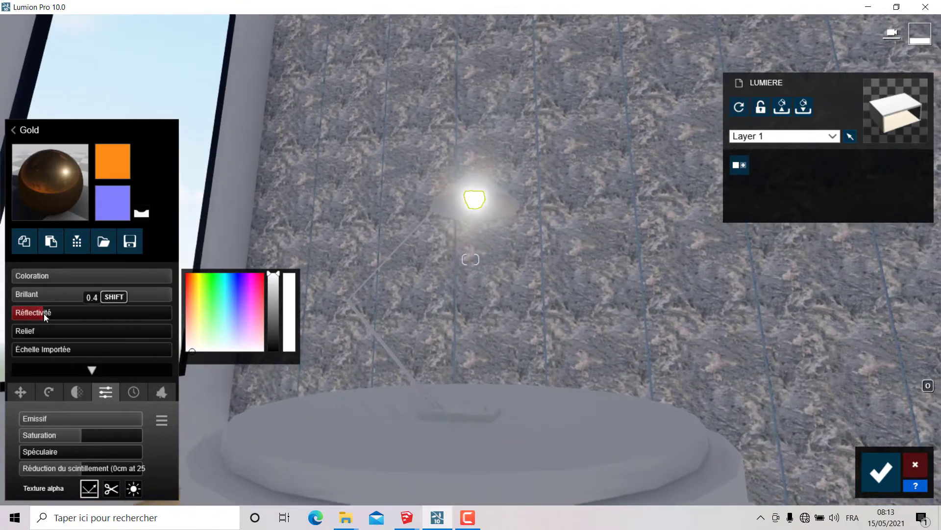
drag(106, 416, 99, 421)
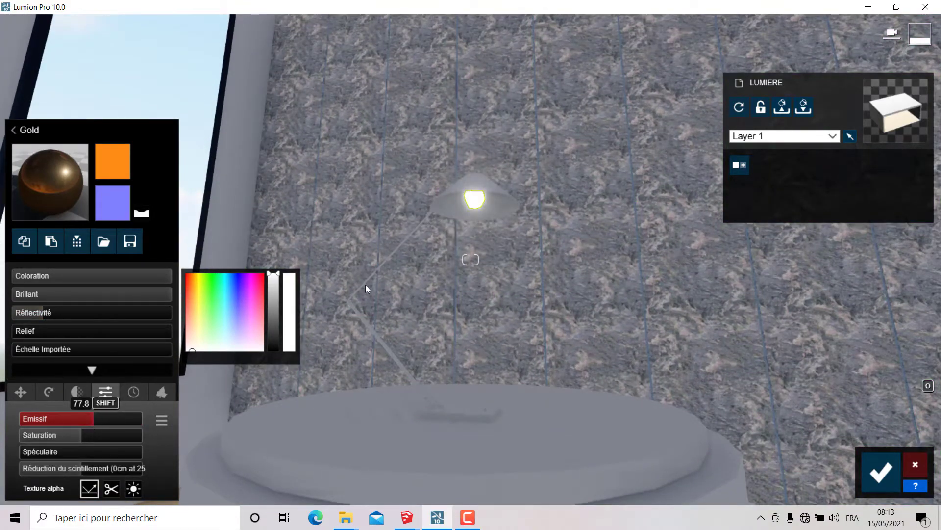
scroll(365, 284, down, 10)
mouse_move(436, 230)
right_down()
mouse_move(194, 224)
mouse_move(123, 161)
mouse_move(245, 252)
right_up()
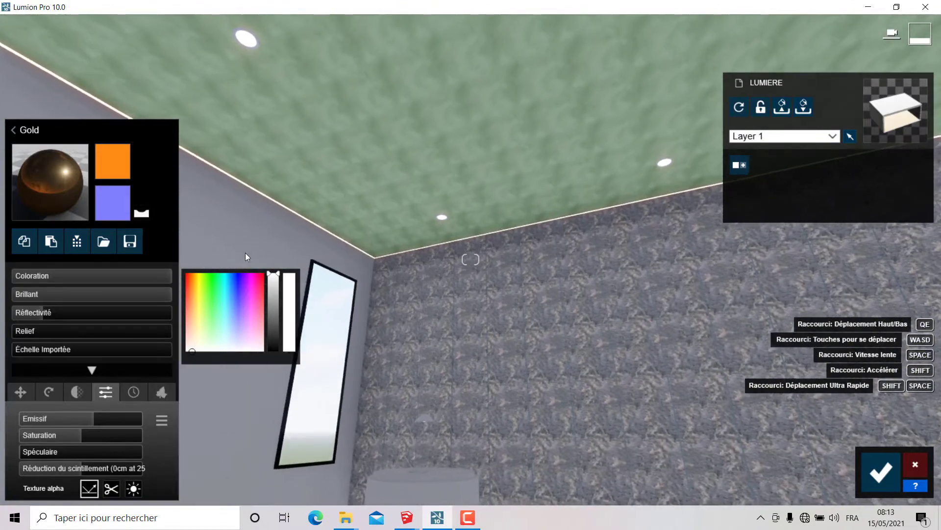
Save the lamp material and frame the back wall in Photo mode.
click(887, 457)
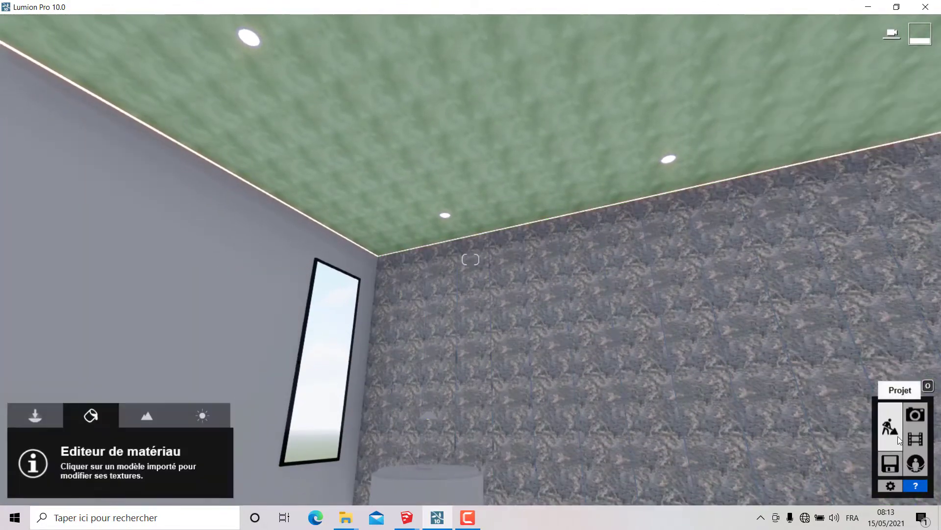
click(915, 419)
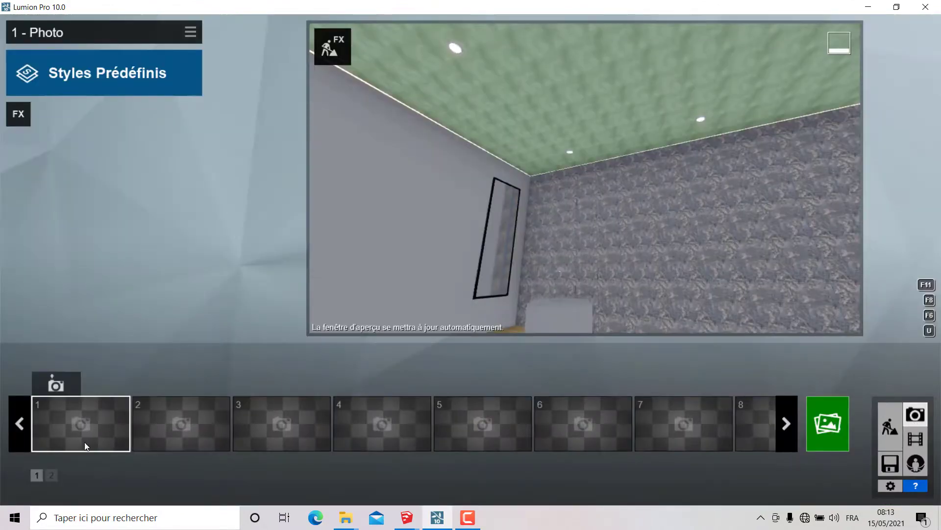
key(w)
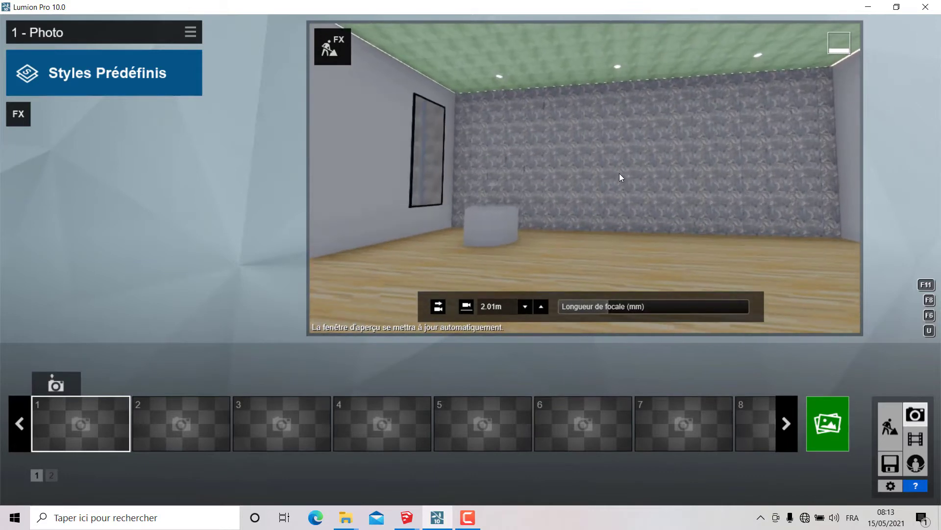
mouse_move(583, 177)
right_down()
mouse_move(672, 179)
mouse_move(467, 177)
mouse_move(613, 178)
right_up()
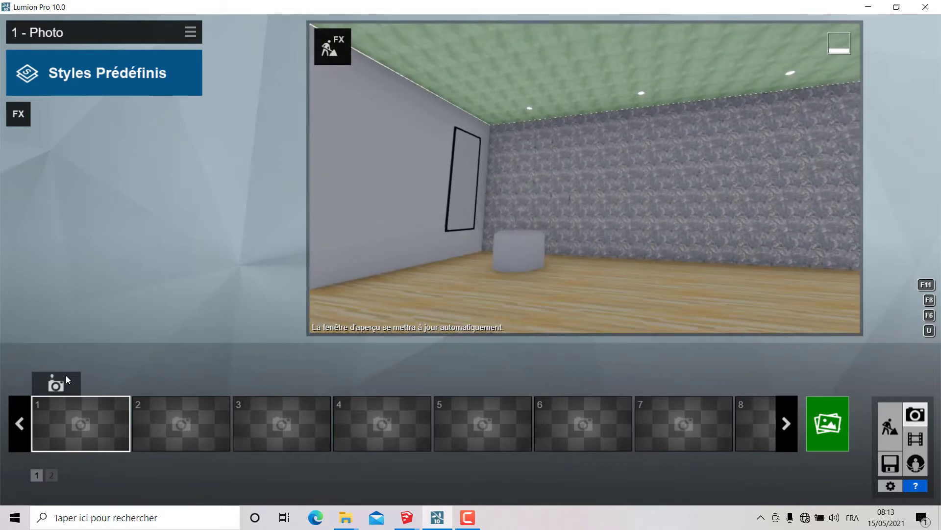
Store the framed view as Photo 1, then go back to Build mode.
click(56, 384)
scroll(555, 173, up, 3)
mouse_move(584, 176)
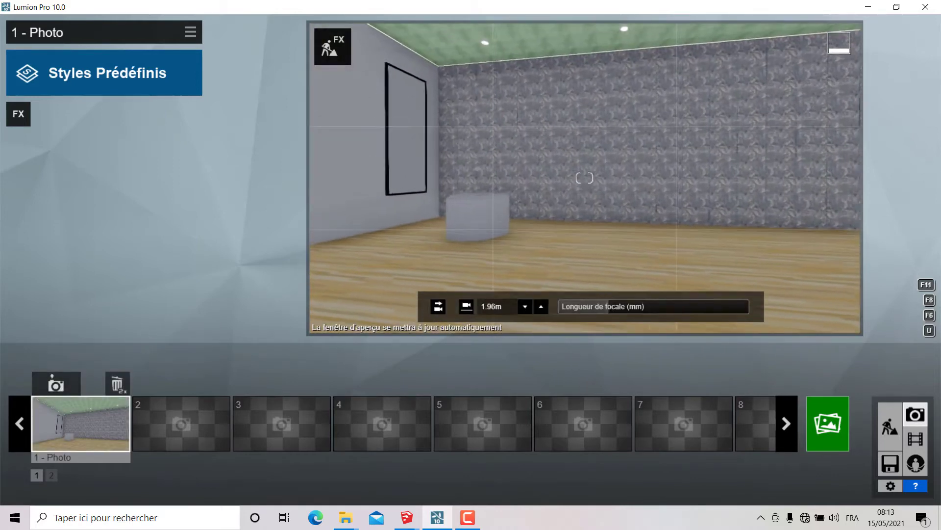
click(56, 385)
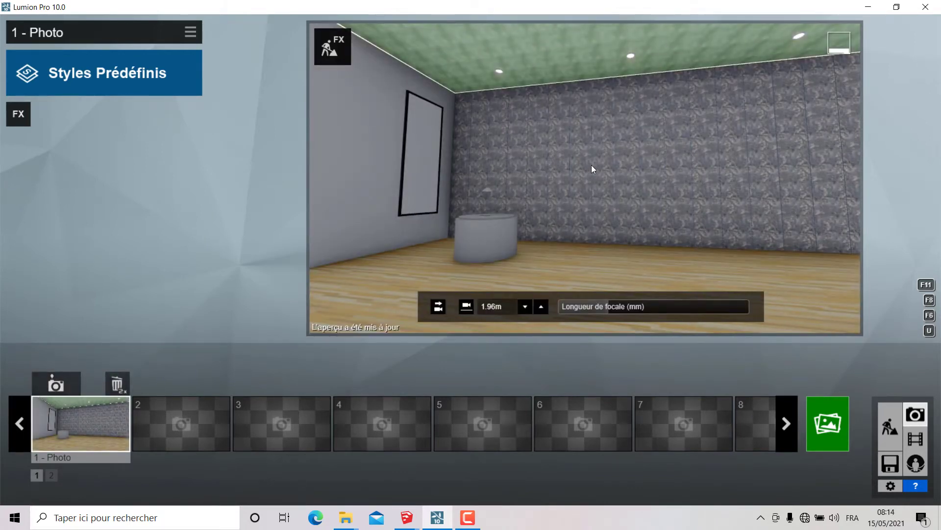
click(890, 427)
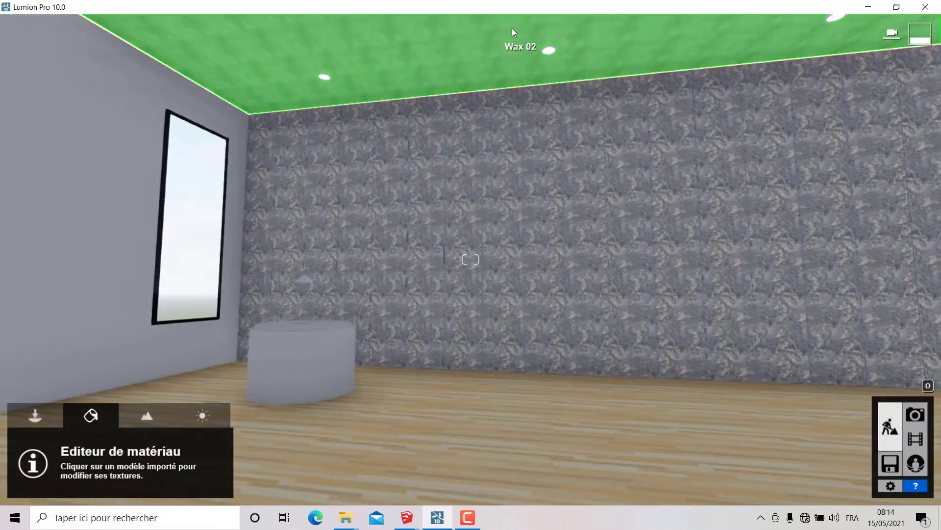
Lower the ceiling strip's Coloration to 0.7, set emissive to 77.8, and save.
click(549, 53)
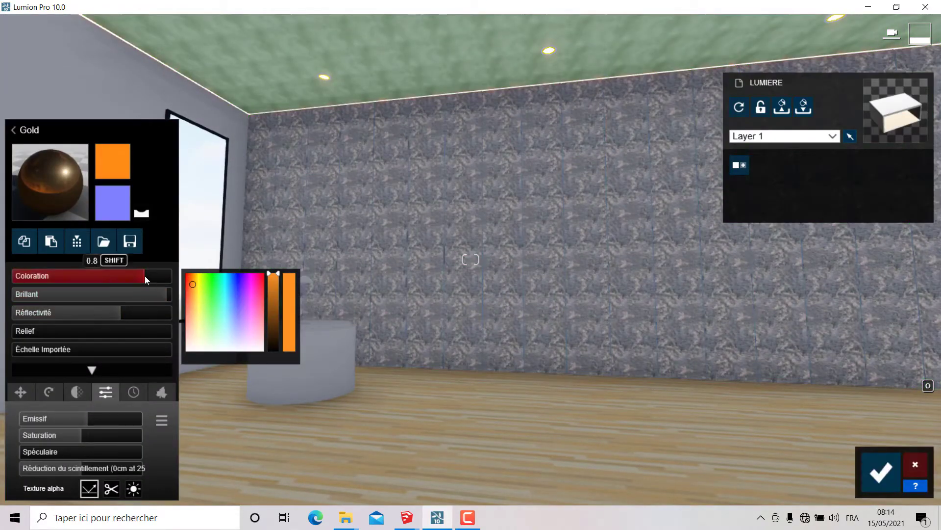
drag(145, 275, 97, 419)
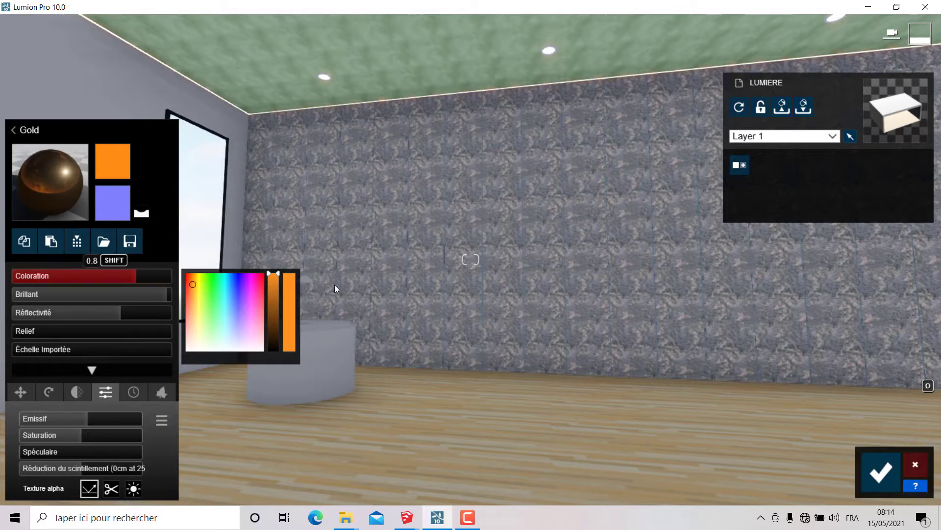
click(97, 420)
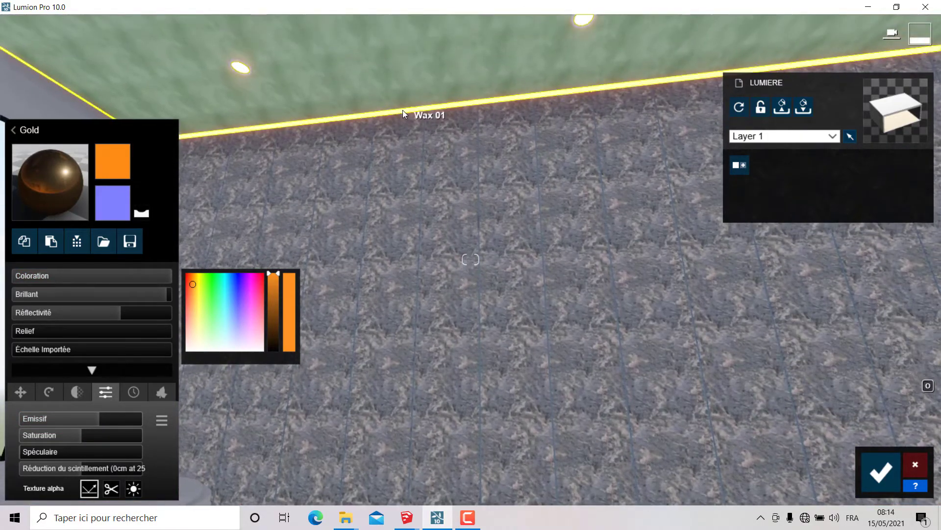
right_drag(404, 100, 378, 146)
drag(87, 423, 284, 440)
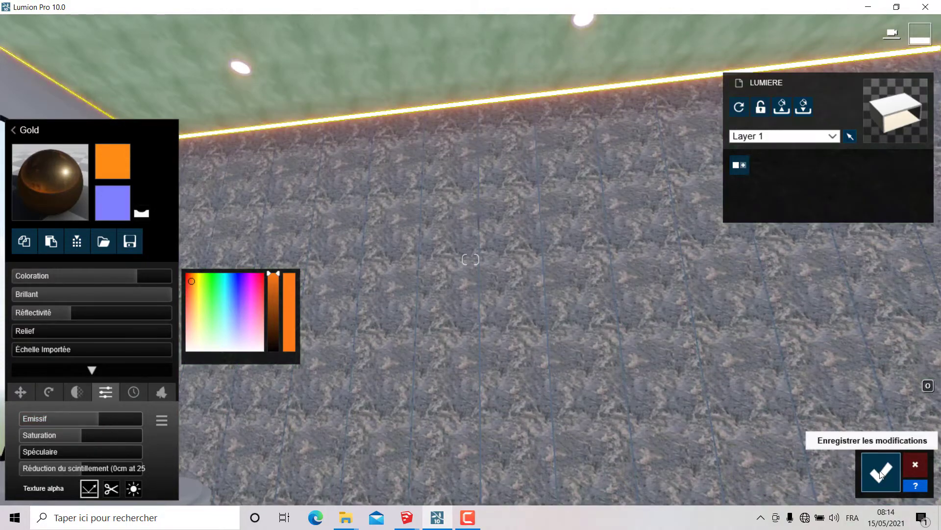
click(881, 472)
Preview the lighting from the saved Photo 1 viewpoint, then return to Build mode.
click(915, 415)
click(88, 429)
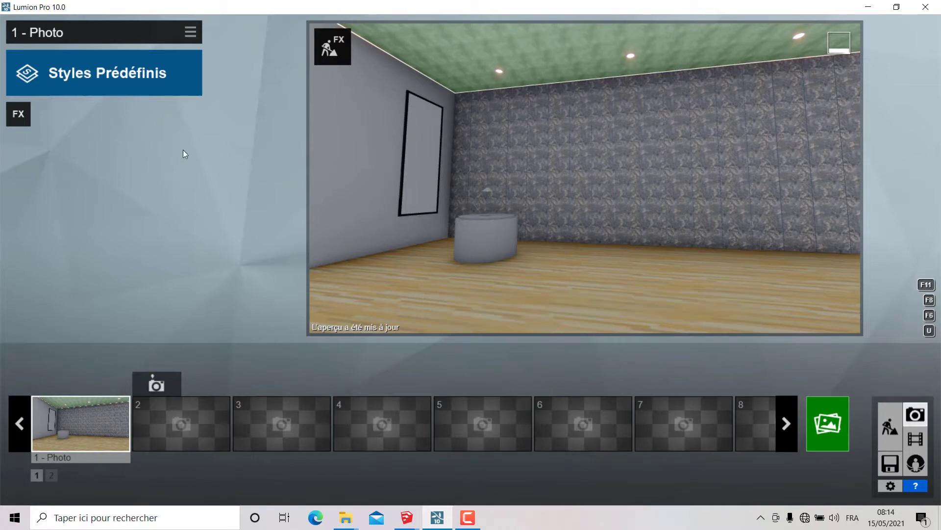
click(889, 426)
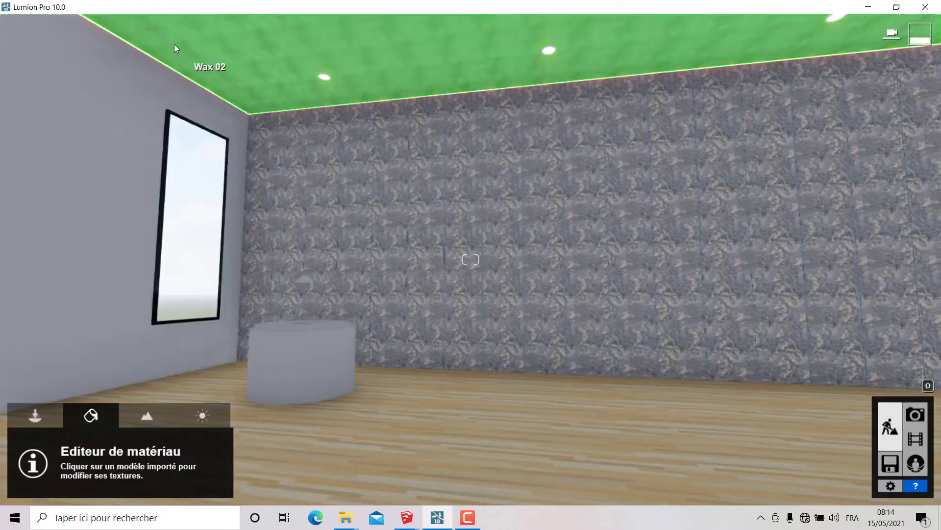
In Objects mode, rename Layer 2 to SPOT.
click(39, 415)
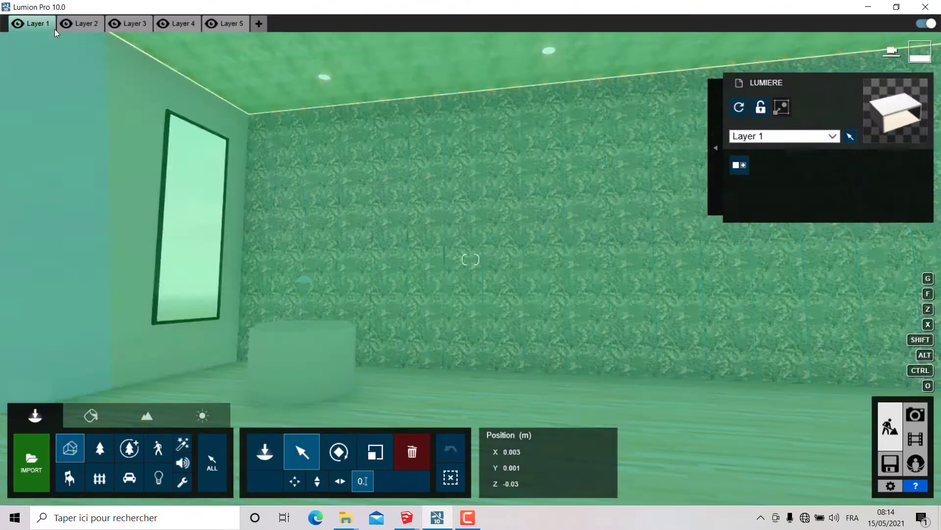
double_click(90, 22)
text(SPOT)
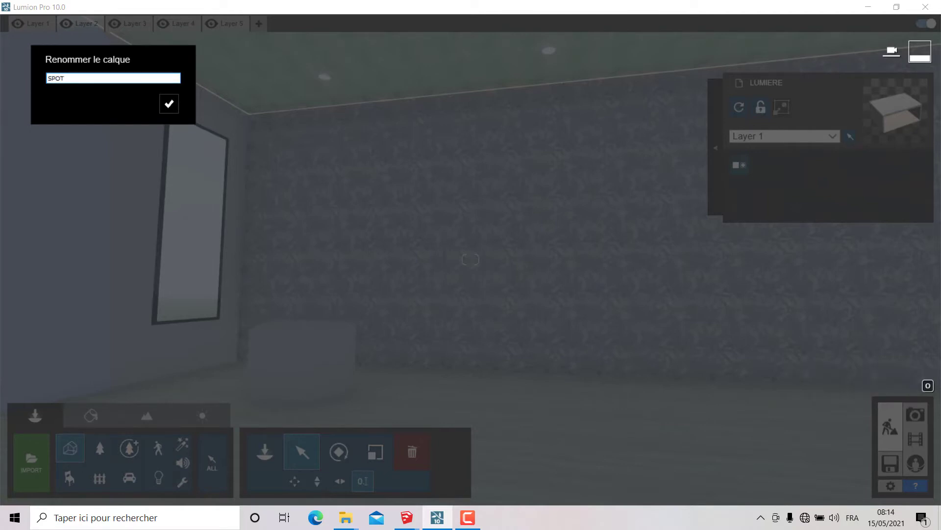
key(Return)
right_drag(74, 75, 73, 74)
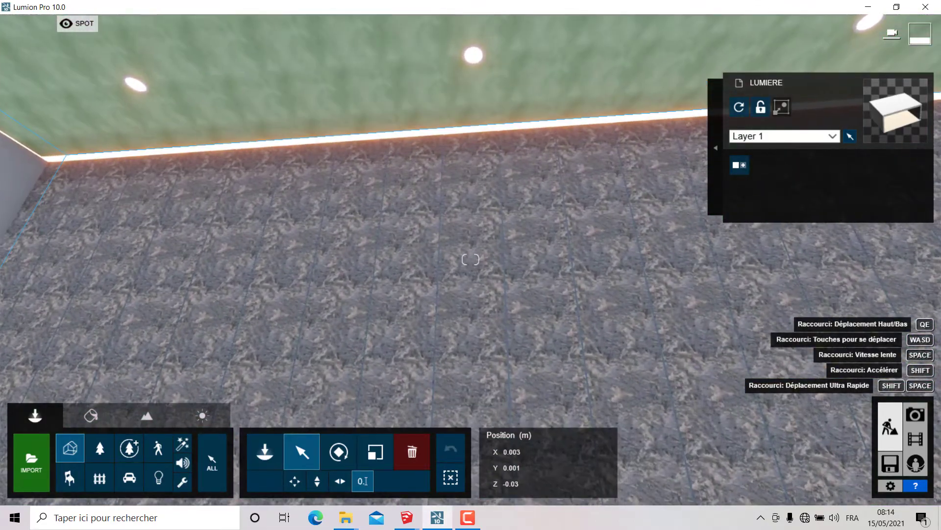
right_drag(354, 269, 354, 269)
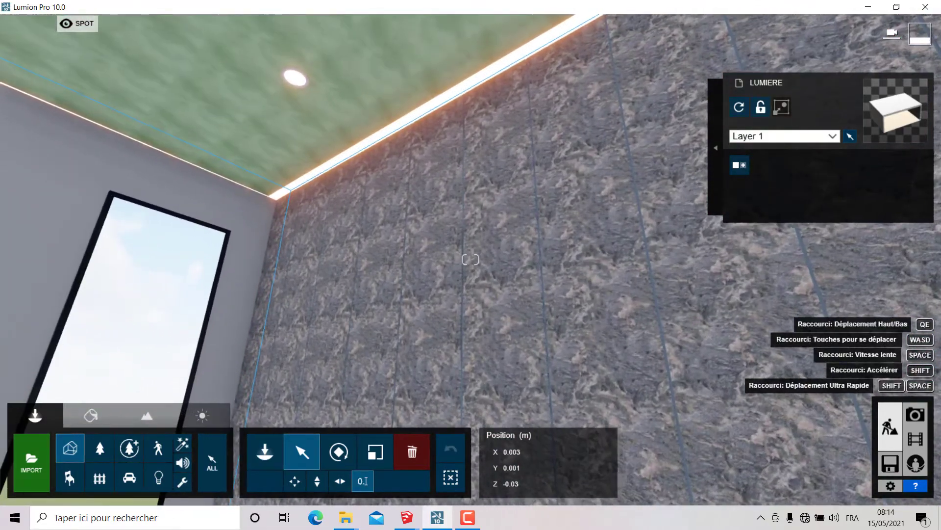
Choose the Lamp19 spotlight from page 3 of the Lumières library.
click(265, 452)
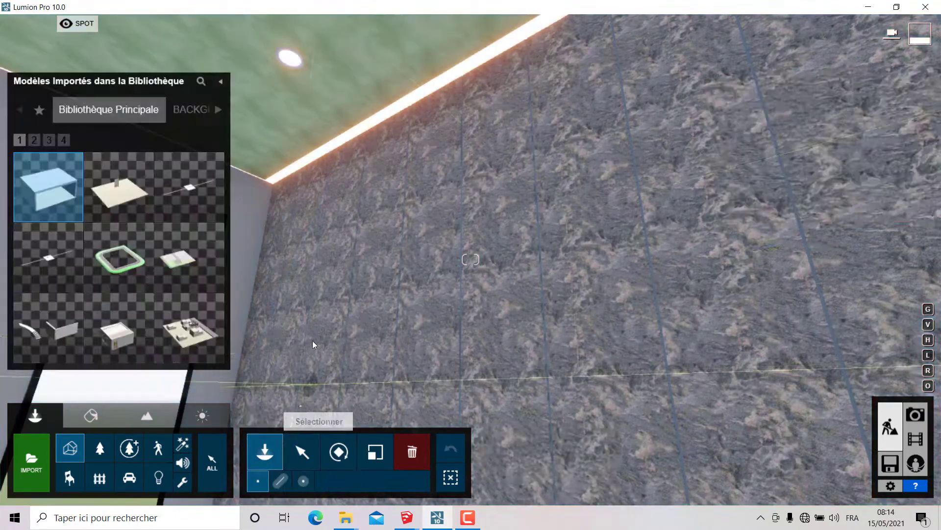
click(160, 478)
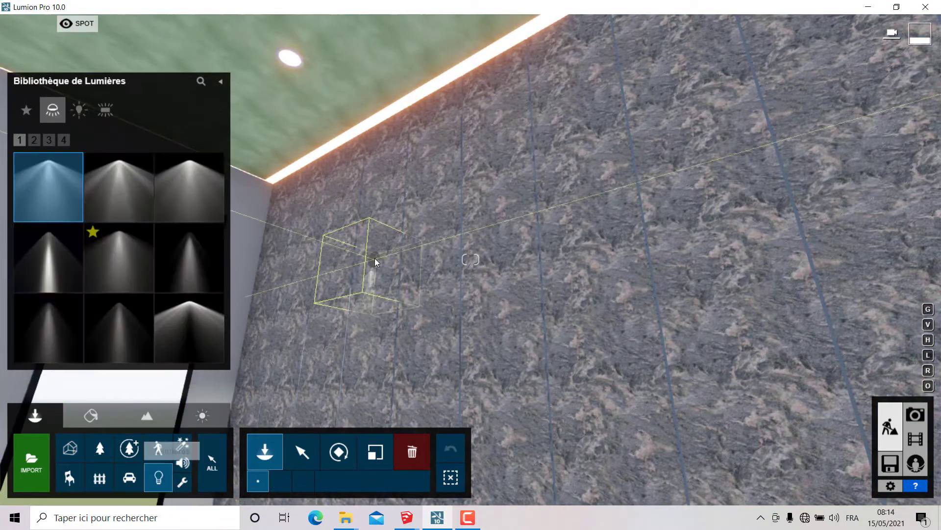
right_drag(375, 258, 351, 256)
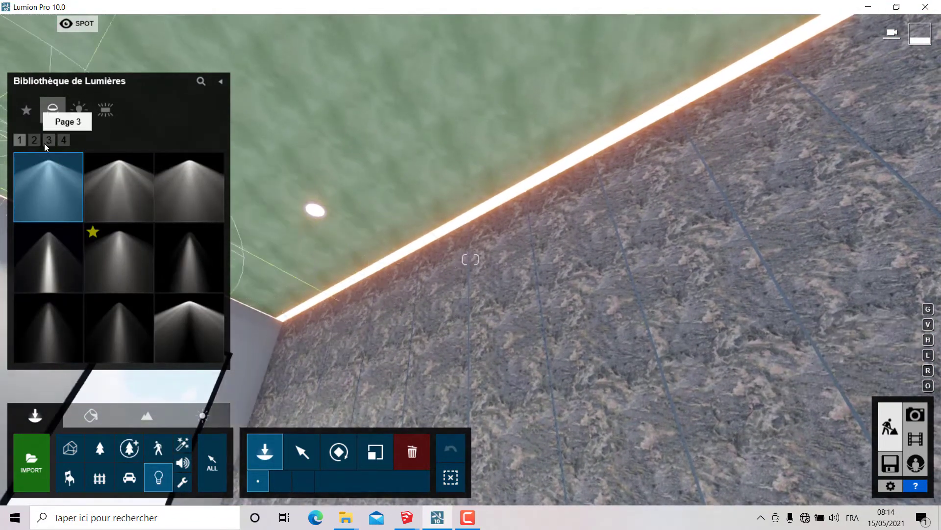
click(35, 139)
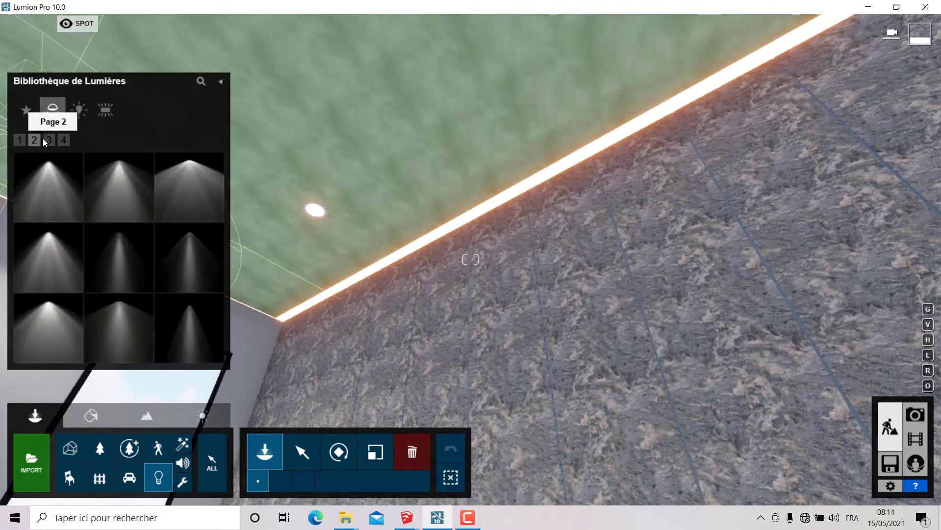
click(47, 141)
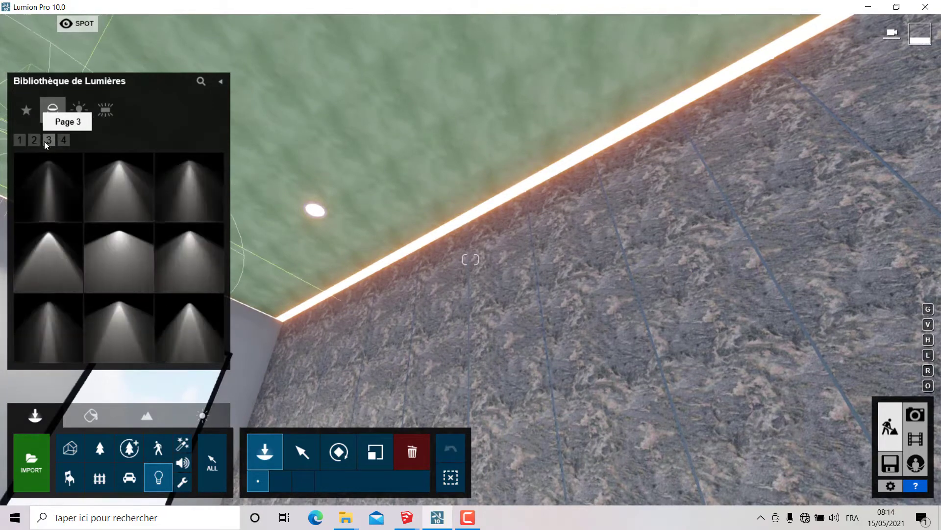
click(48, 189)
Place Lamp19 on the ceiling near the marble wall at X 4.03, Y 7.14, Z 12.19.
mouse_move(327, 251)
right_down()
mouse_move(405, 184)
mouse_move(364, 187)
mouse_move(441, 214)
right_up()
click(442, 214)
mouse_move(463, 260)
right_down()
mouse_move(426, 181)
mouse_move(301, 449)
right_up()
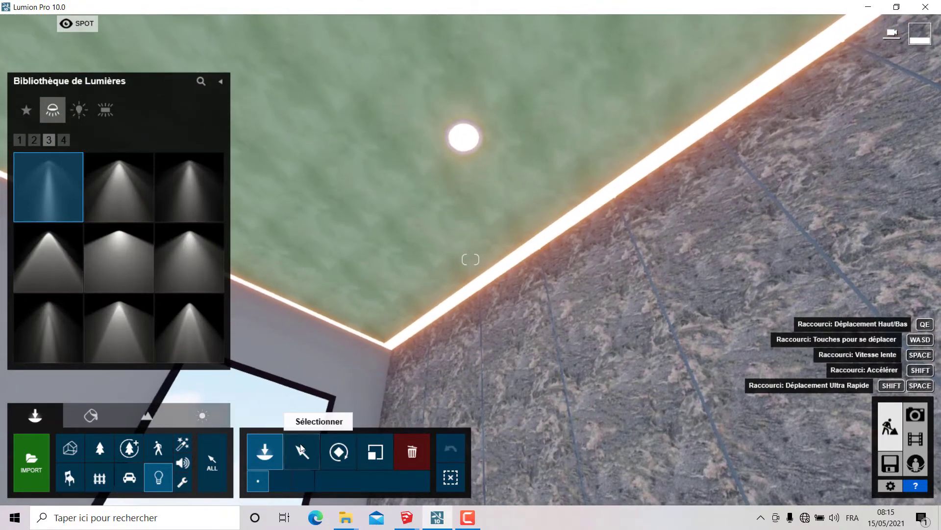
click(302, 449)
mouse_move(402, 206)
right_down()
mouse_move(400, 185)
mouse_move(448, 247)
mouse_move(441, 236)
right_up()
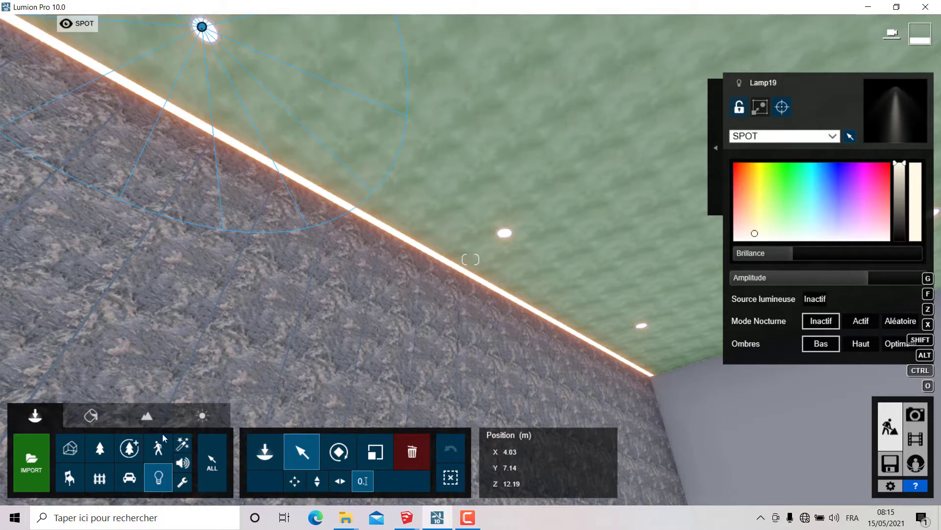
Raise Lamp19's brightness to maximum, then lower it to about 7205.
click(254, 451)
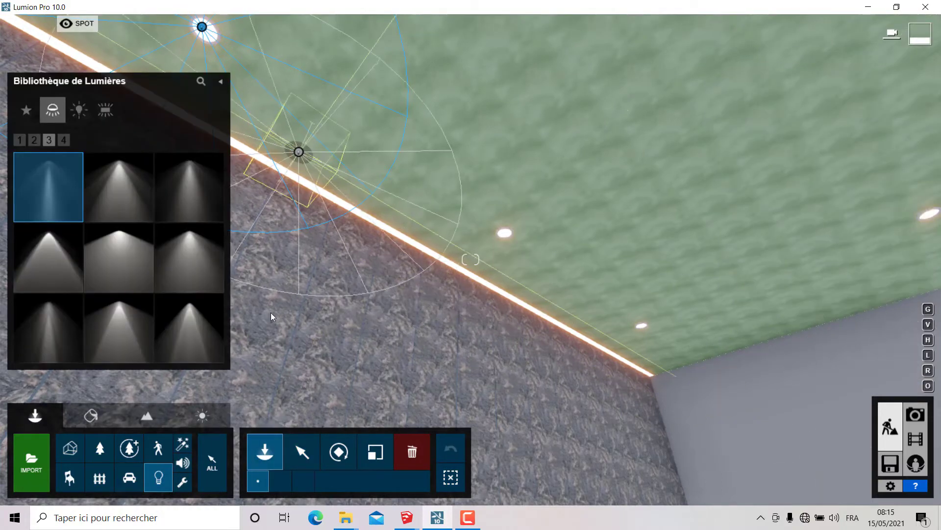
click(314, 455)
mouse_move(348, 274)
right_down()
mouse_move(472, 222)
mouse_move(473, 231)
mouse_move(325, 194)
right_up()
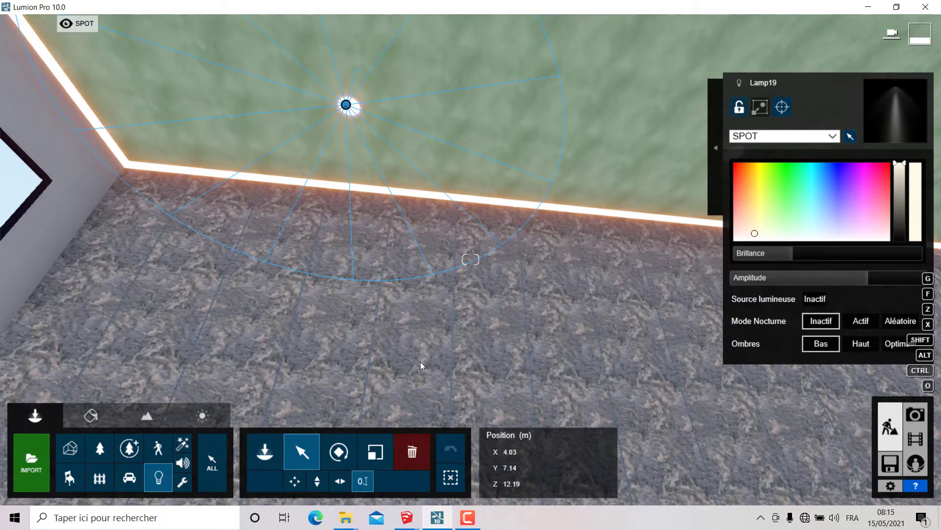
right_drag(419, 361, 354, 280)
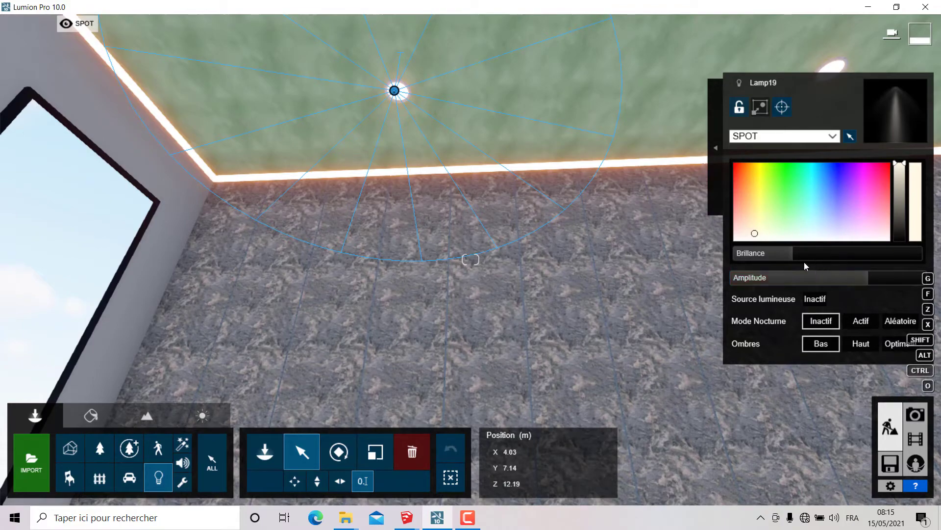
drag(795, 253, 922, 253)
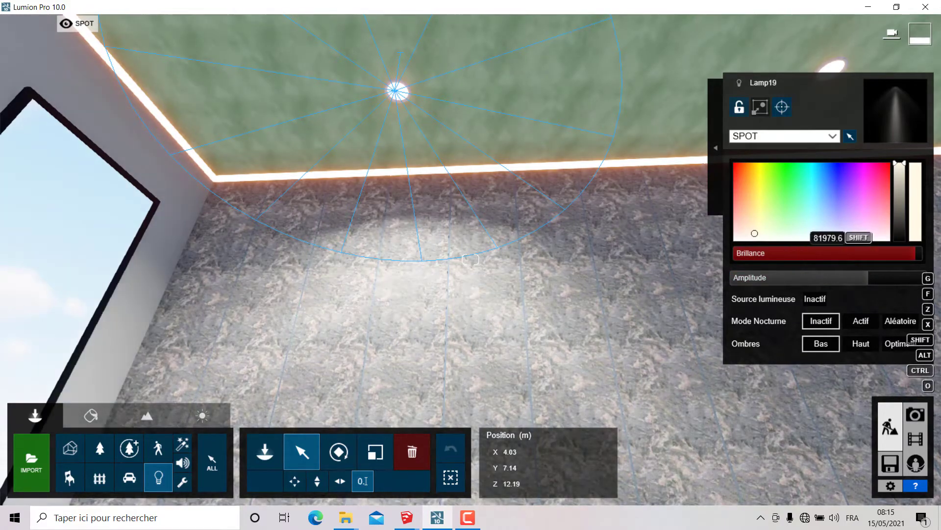
right_drag(667, 262, 372, 238)
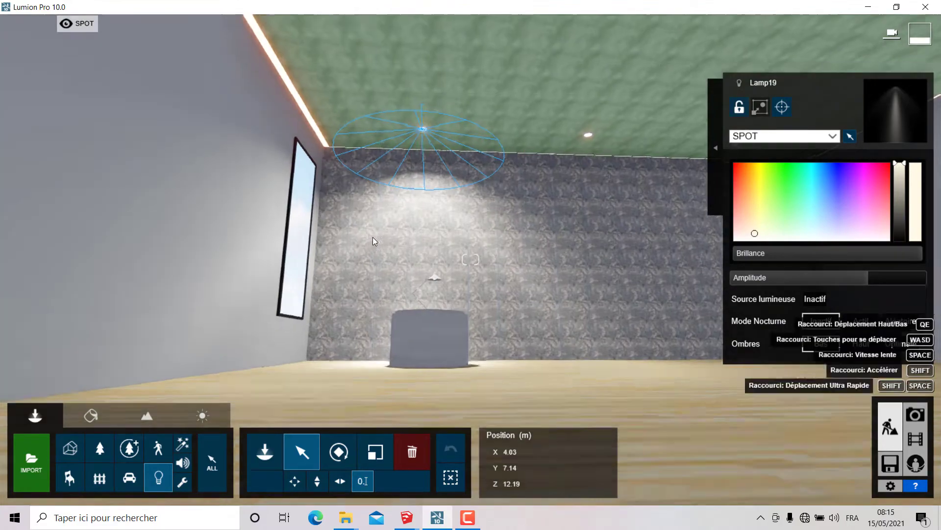
mouse_move(372, 237)
right_down()
mouse_move(354, 180)
mouse_move(368, 189)
right_up()
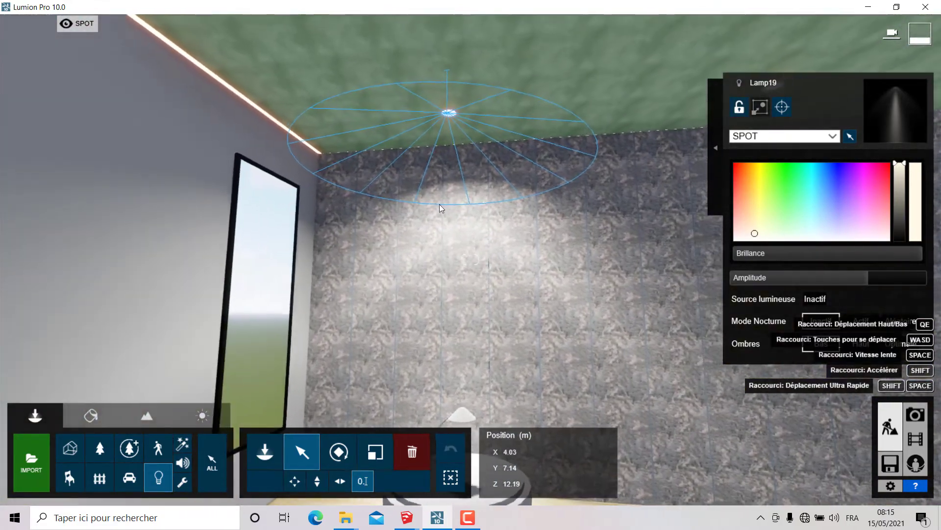
drag(895, 251, 831, 269)
mouse_move(508, 251)
right_down()
mouse_move(554, 215)
mouse_move(463, 227)
right_up()
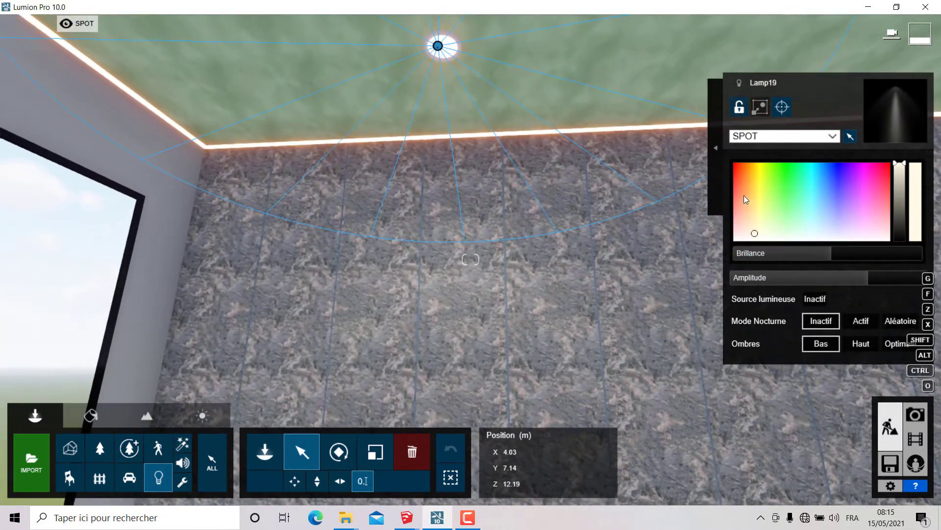
Tint Lamp19 orange, move it to Z 12.30, and dim it to about 310.
drag(744, 196, 737, 179)
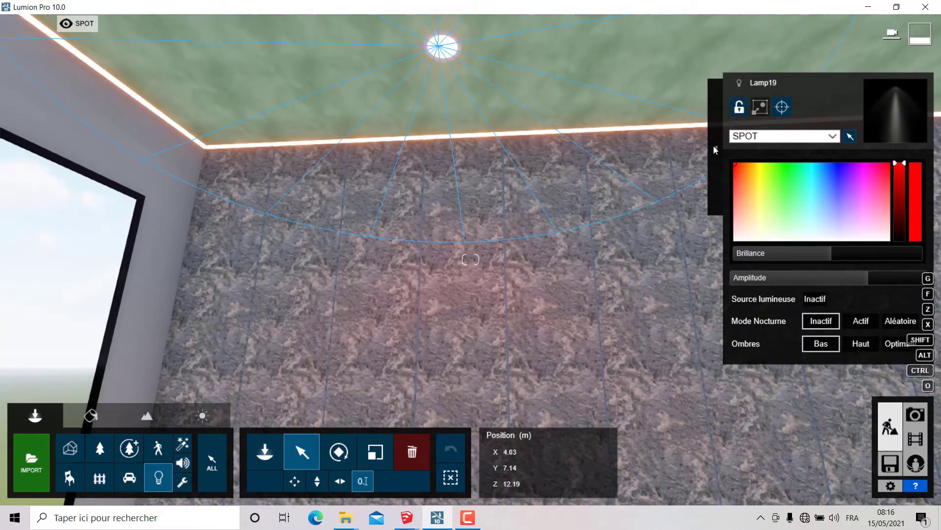
drag(733, 171, 749, 179)
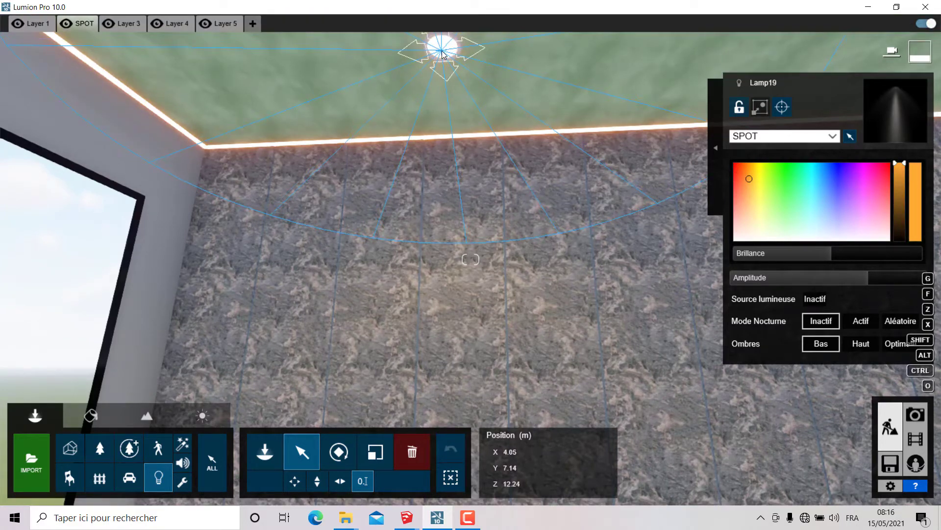
mouse_move(443, 57)
mouse_down()
mouse_move(450, 134)
mouse_move(446, 59)
mouse_up()
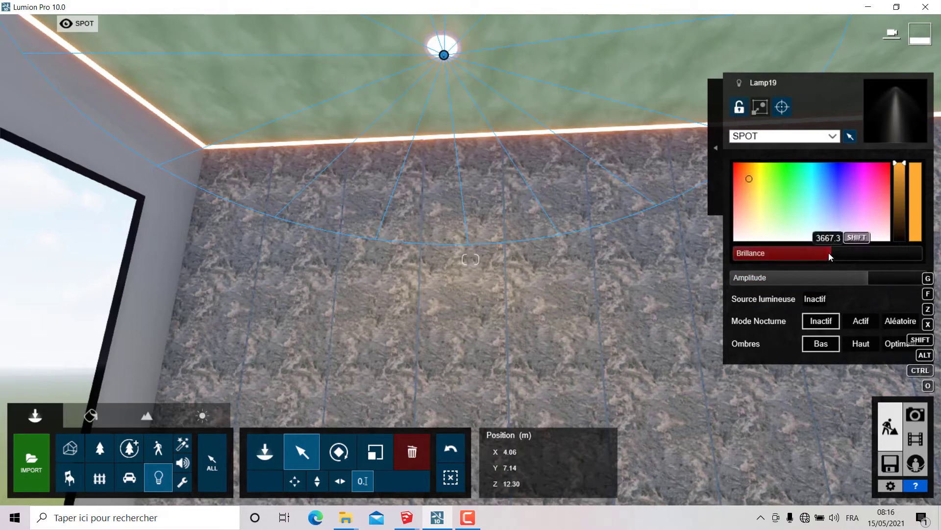
mouse_move(828, 252)
mouse_down()
mouse_move(792, 257)
mouse_move(817, 258)
mouse_up()
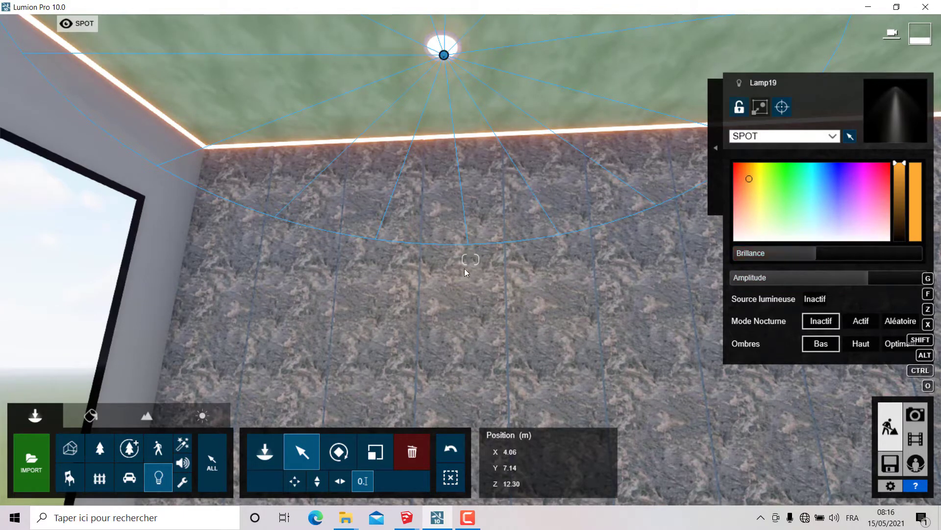
right_drag(464, 269, 447, 196)
scroll(446, 196, down, 5)
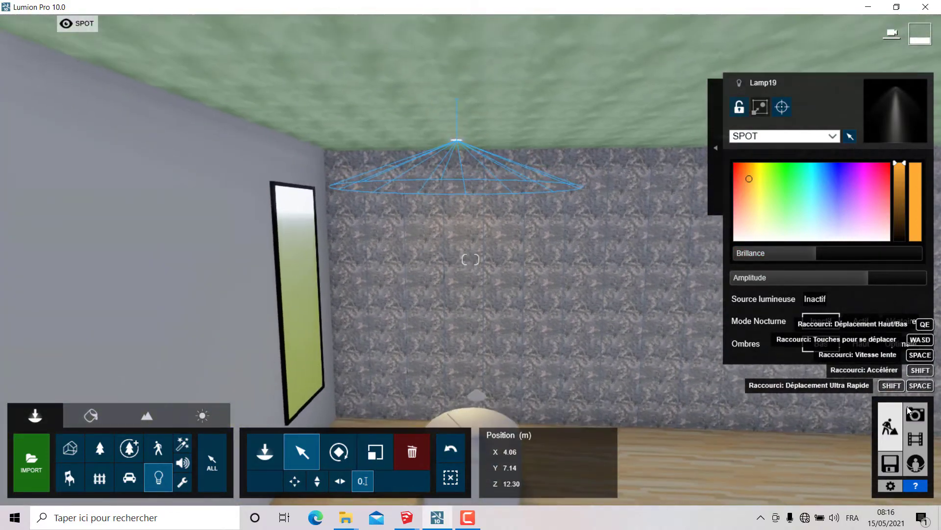
Re-save Photo 1 with a 17.3mm focal length and return to Build mode.
click(915, 414)
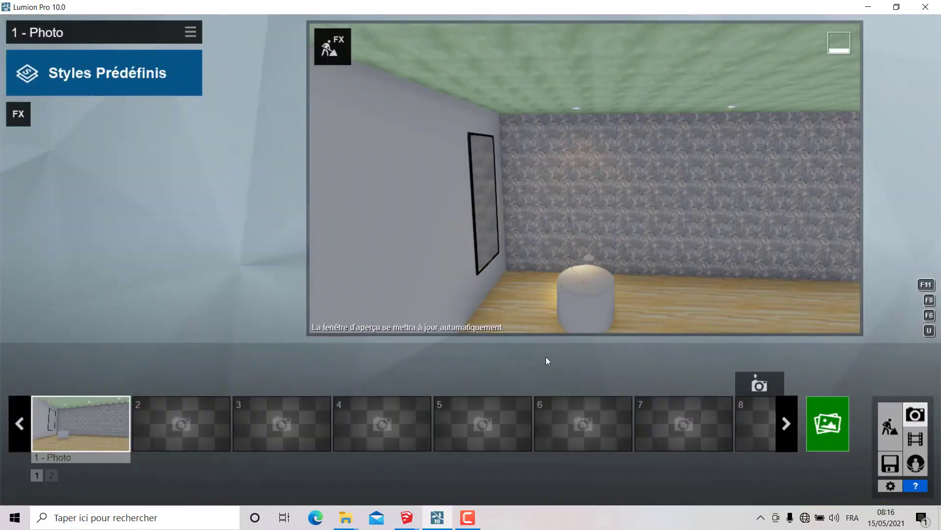
click(105, 429)
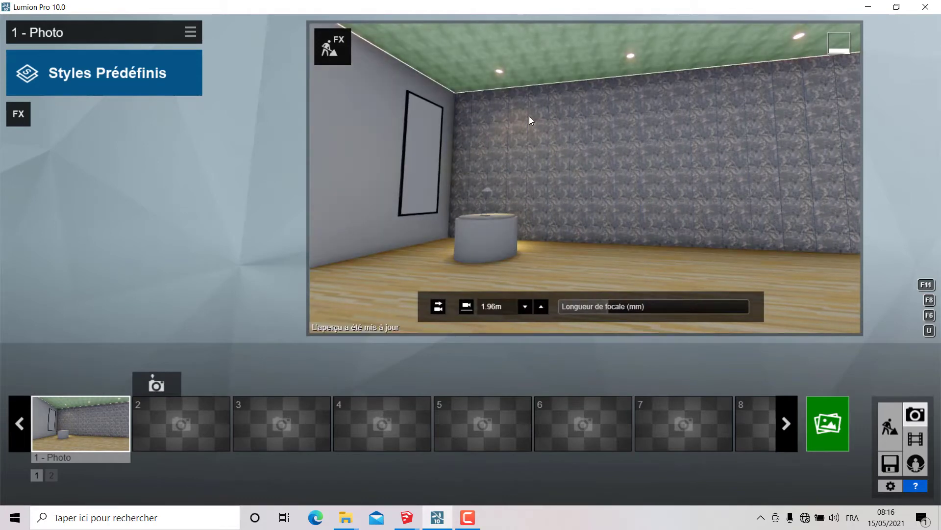
drag(618, 307, 615, 307)
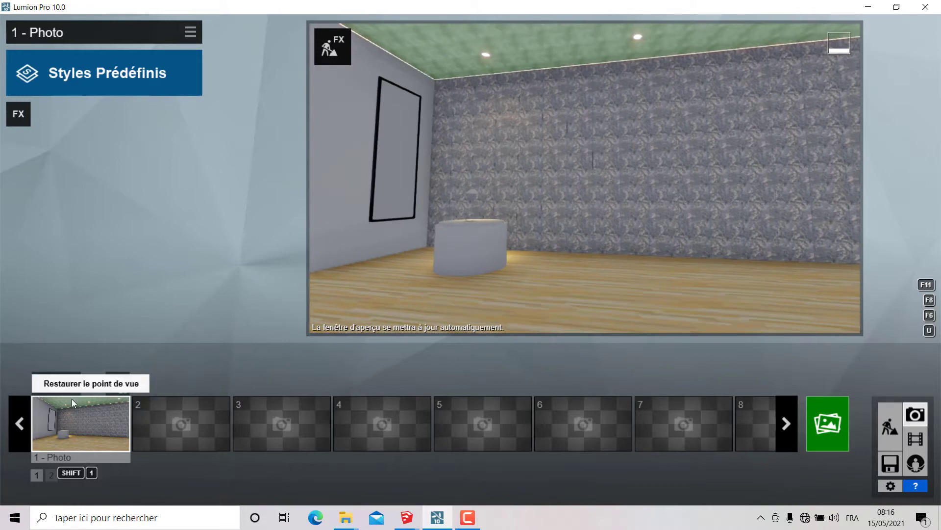
click(56, 384)
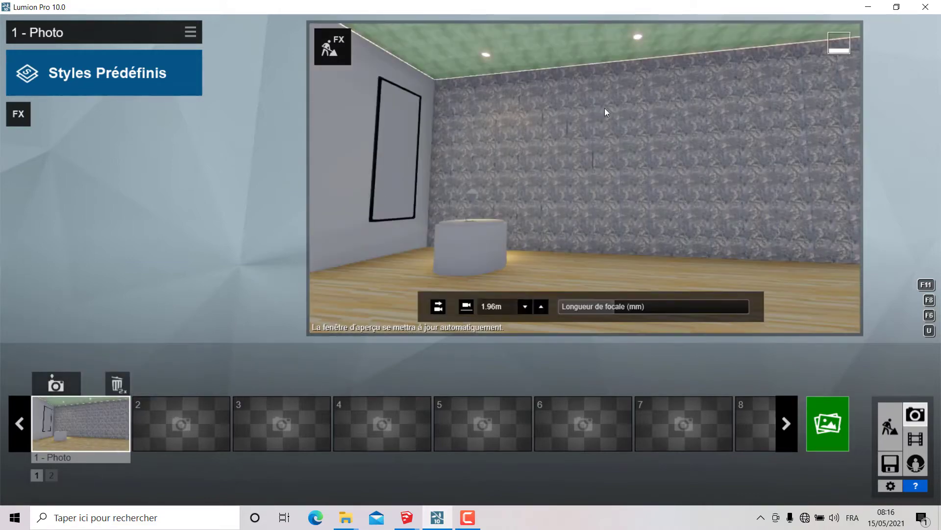
click(890, 427)
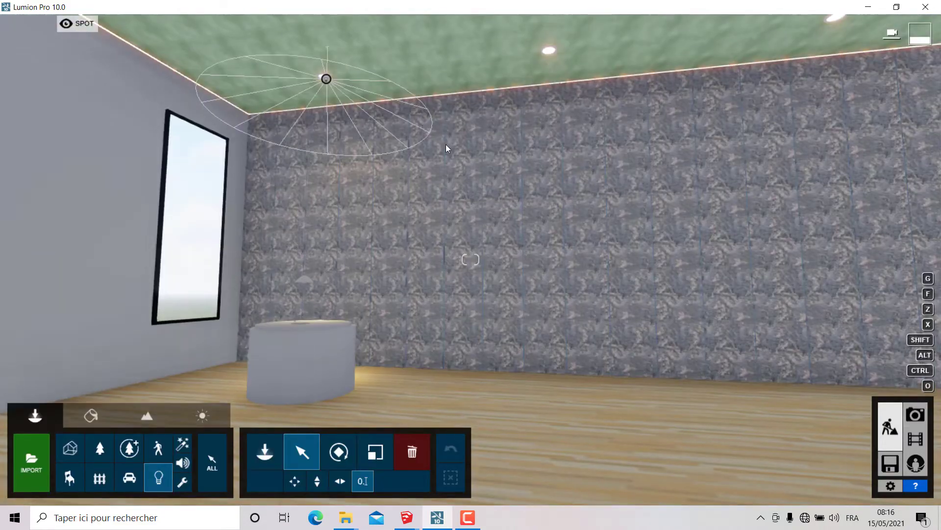
Nudge Lamp19 up to Z 12.24 and review it from the Photo 1 viewpoint.
click(326, 79)
mouse_move(307, 103)
right_down()
mouse_move(442, 234)
mouse_move(432, 145)
right_up()
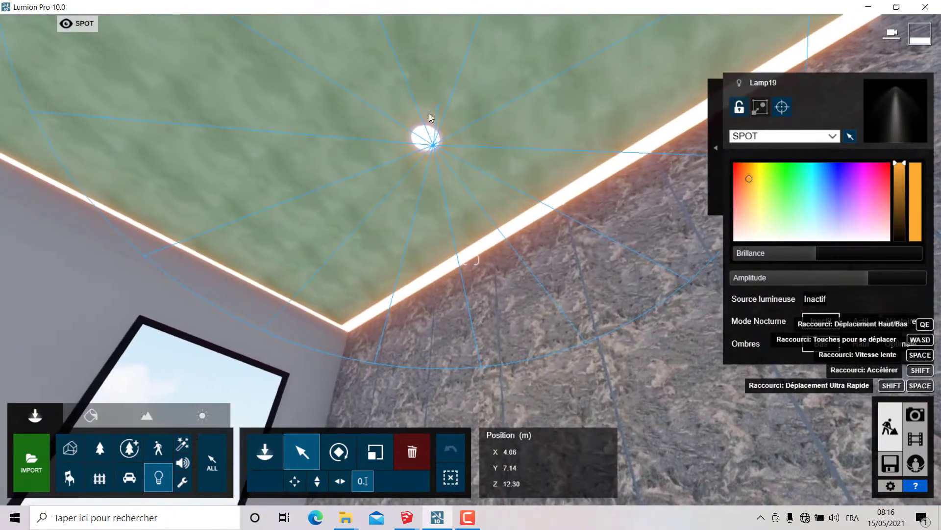
drag(428, 149, 427, 143)
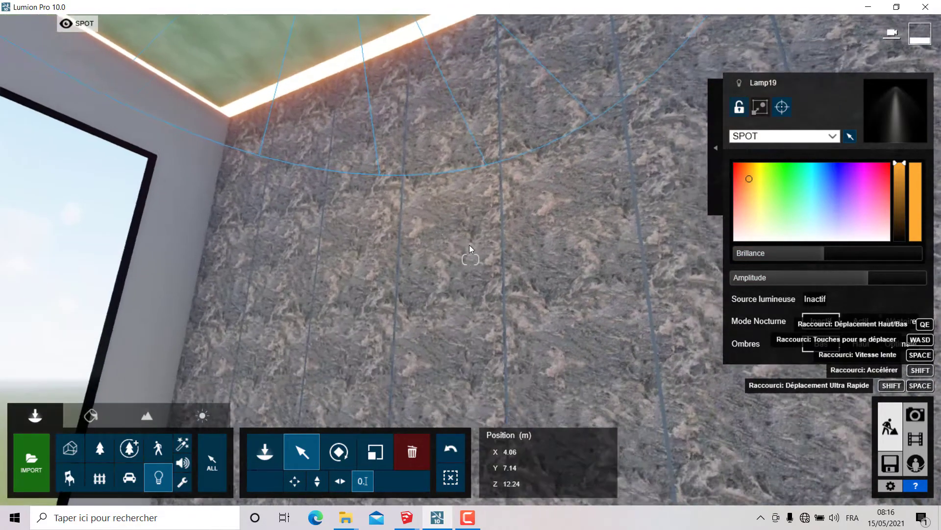
right_drag(452, 293, 470, 245)
click(915, 415)
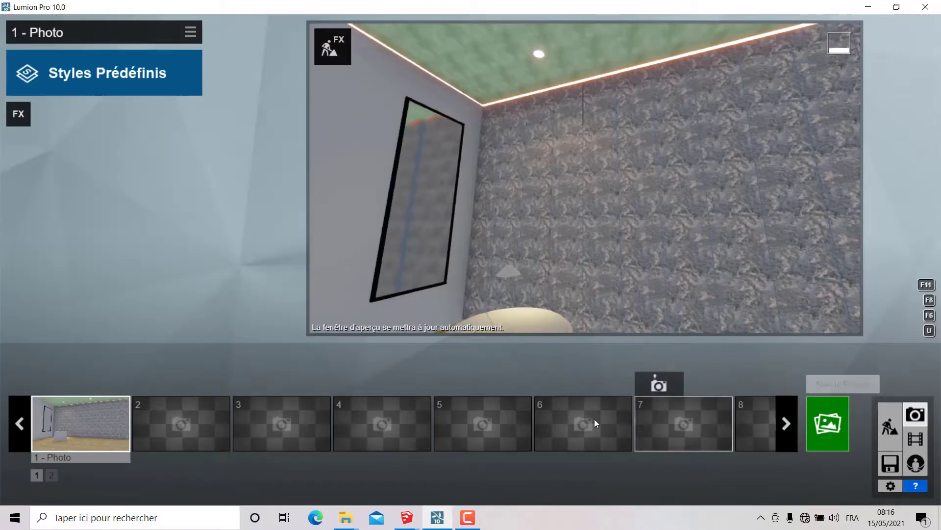
click(73, 420)
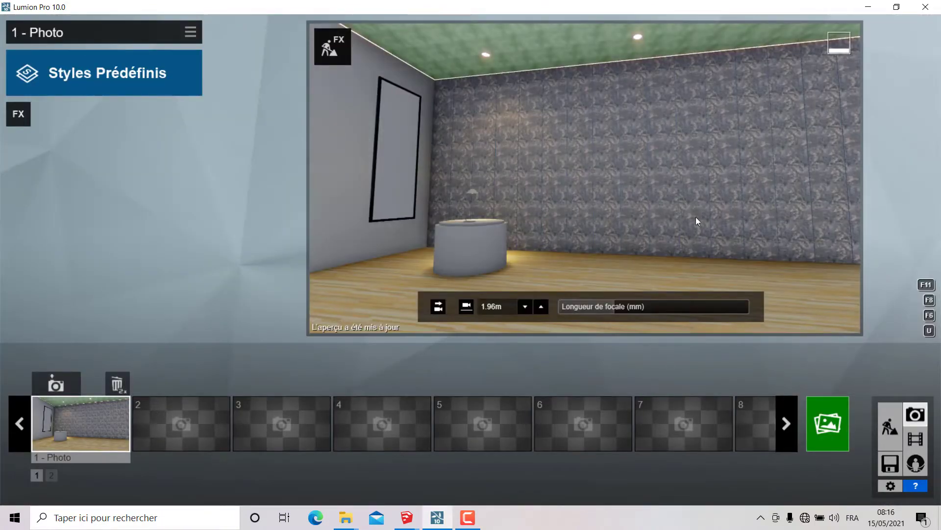
click(890, 427)
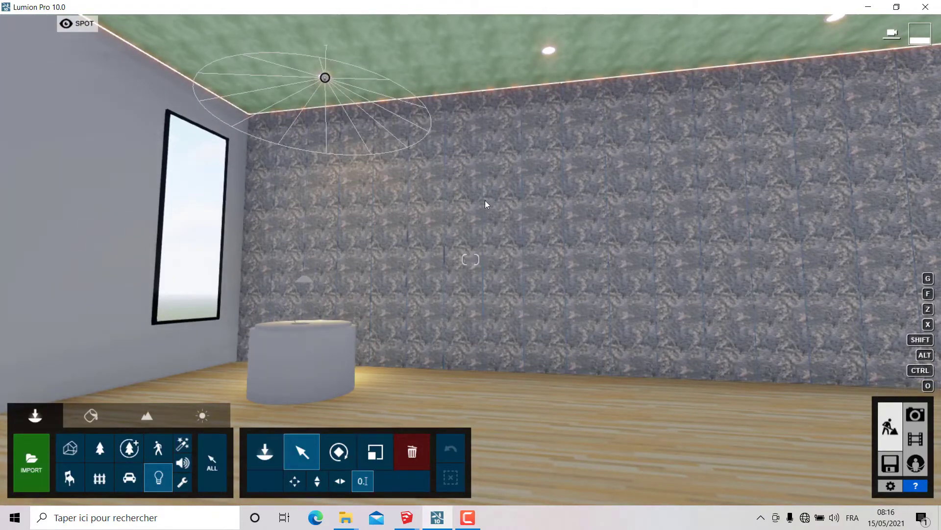
Try dark stone marbles on the back wall, settling on Marble 015 1024.
click(89, 406)
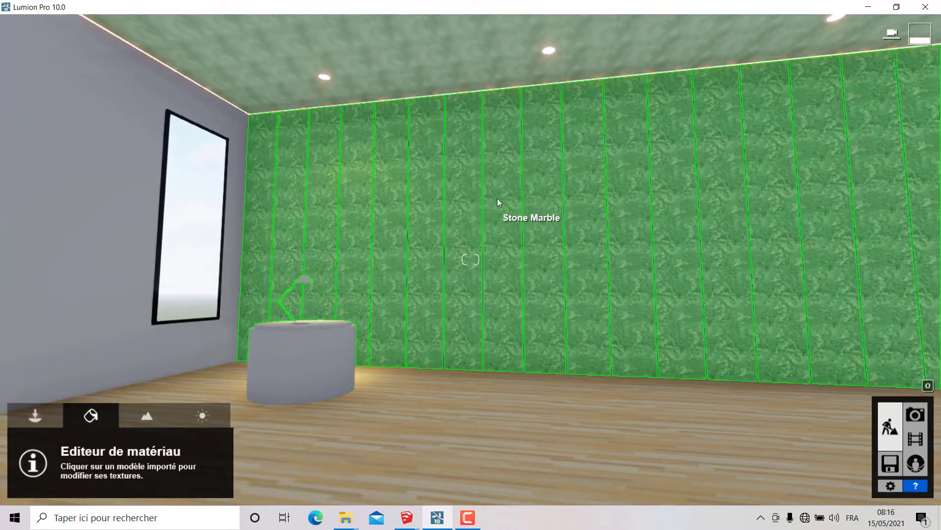
click(494, 196)
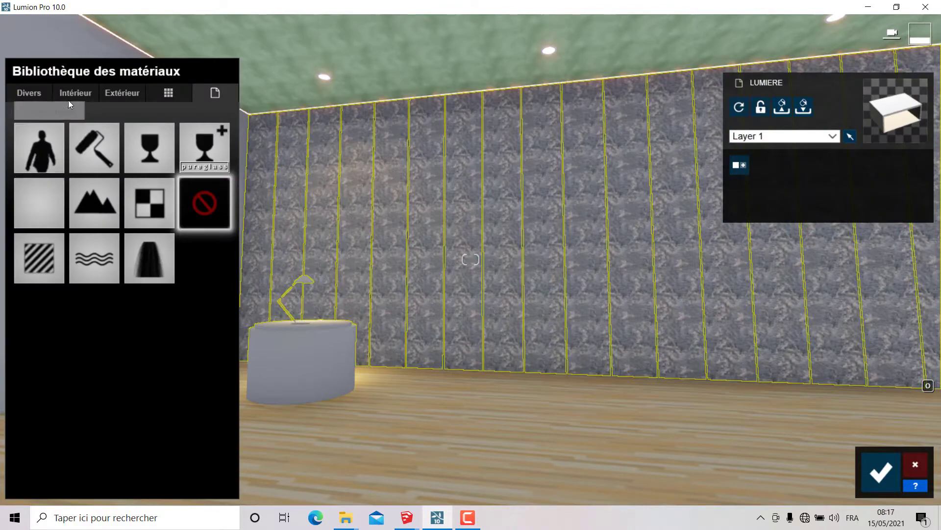
click(68, 101)
click(84, 167)
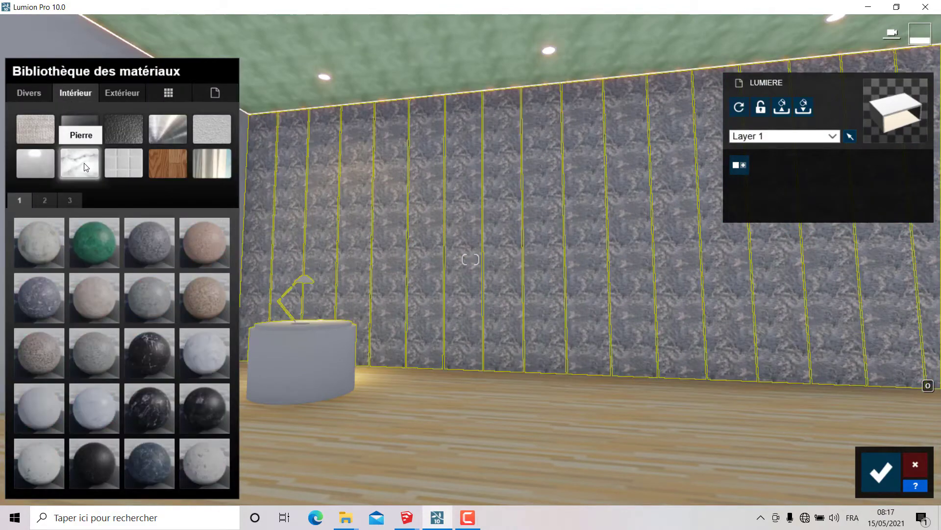
click(42, 200)
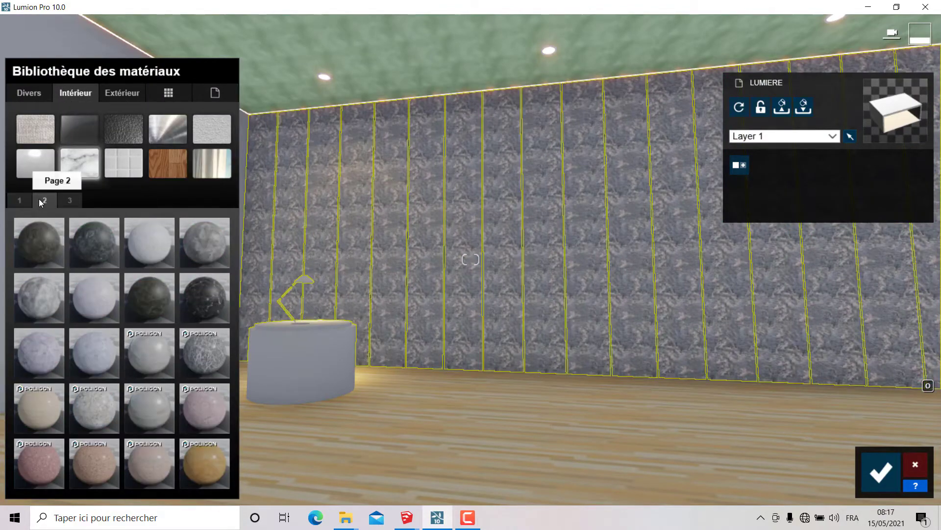
click(20, 200)
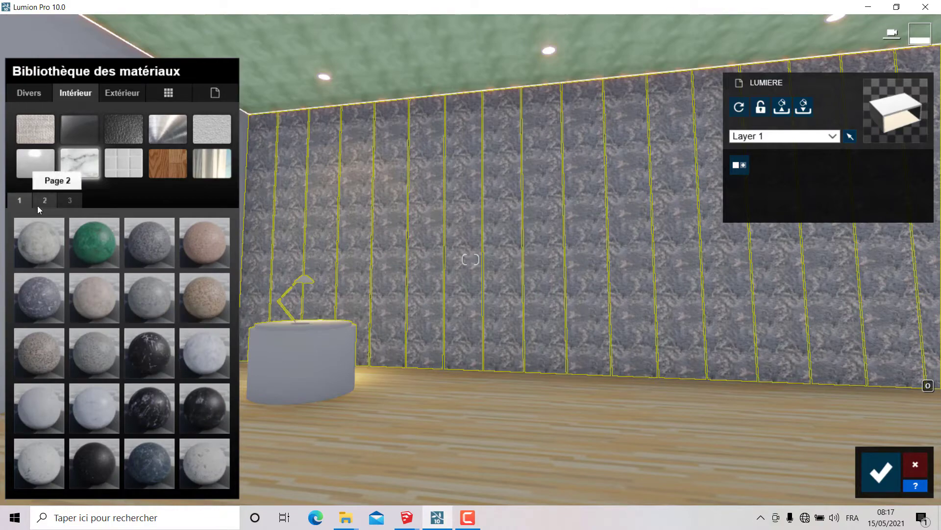
click(192, 406)
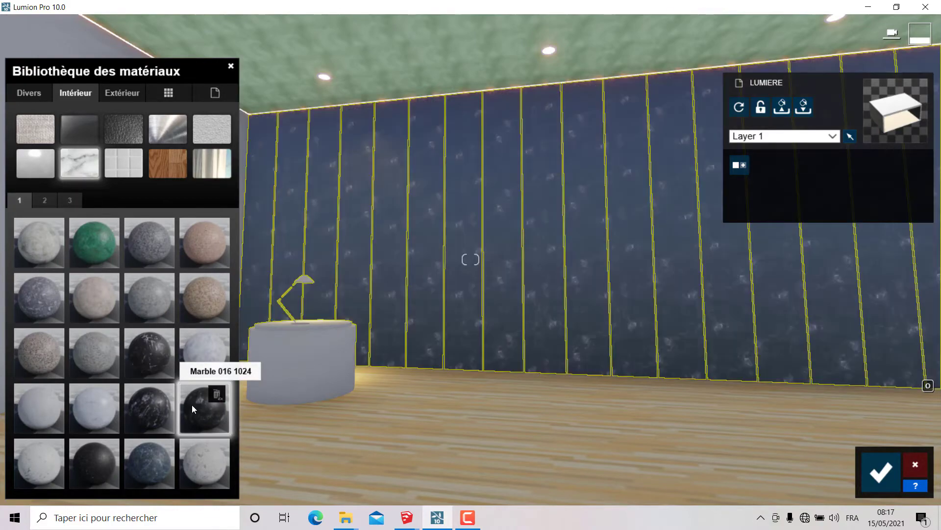
click(156, 398)
Raise the marble wall's gloss to about 1.7 and save the material.
key(w)
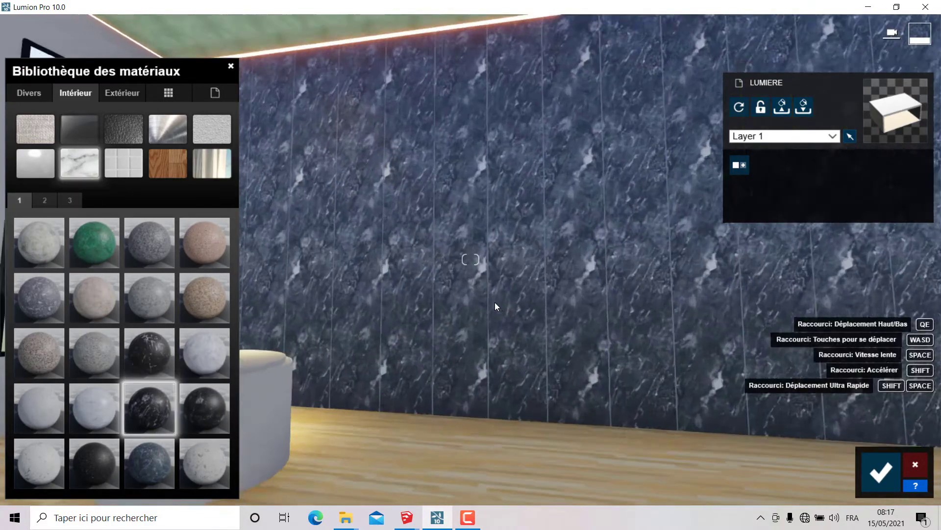
key(w)
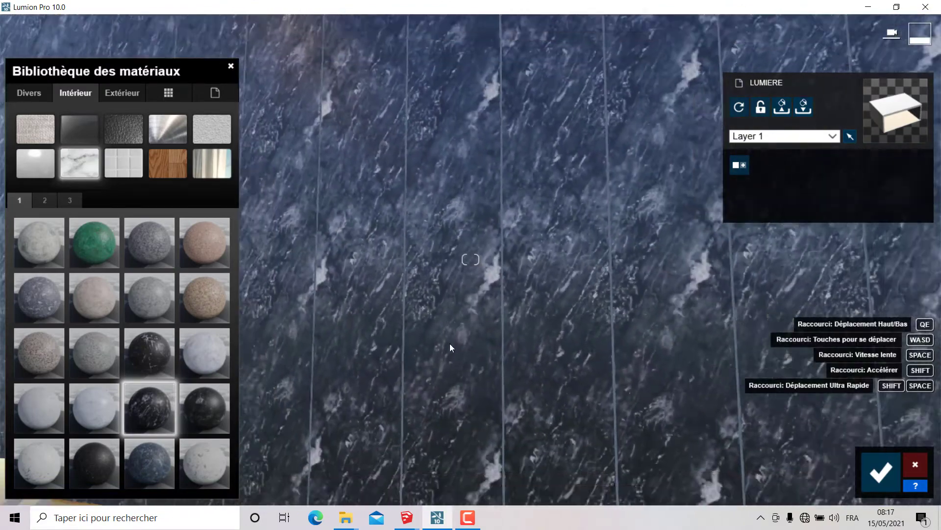
key(s)
click(145, 416)
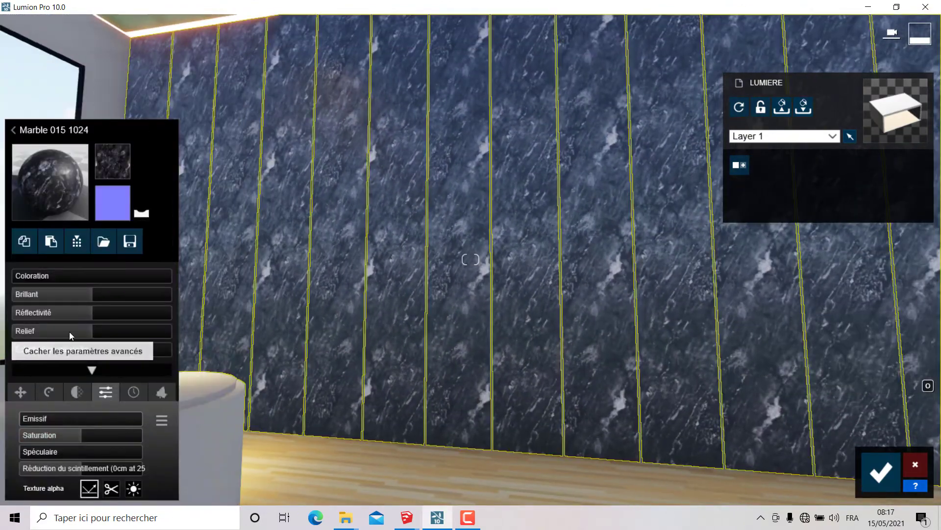
drag(87, 296, 213, 313)
drag(140, 302, 150, 299)
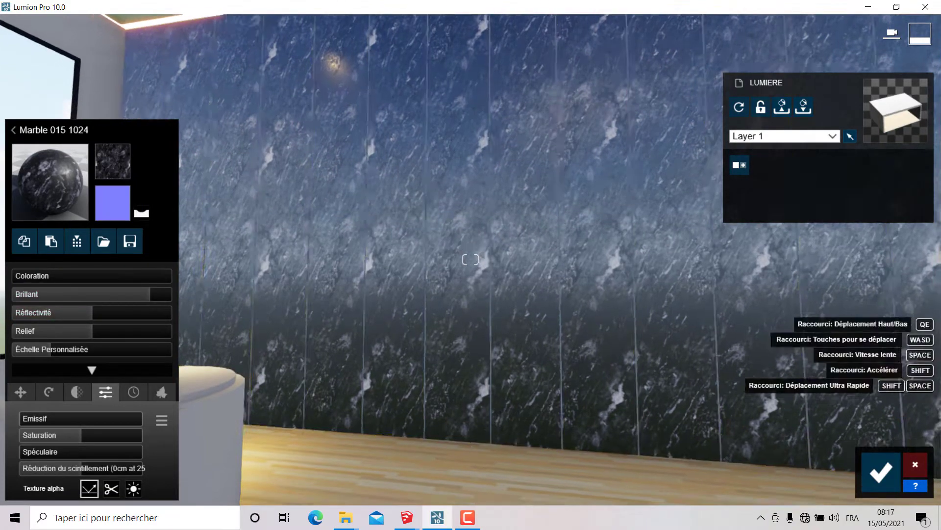
key(s)
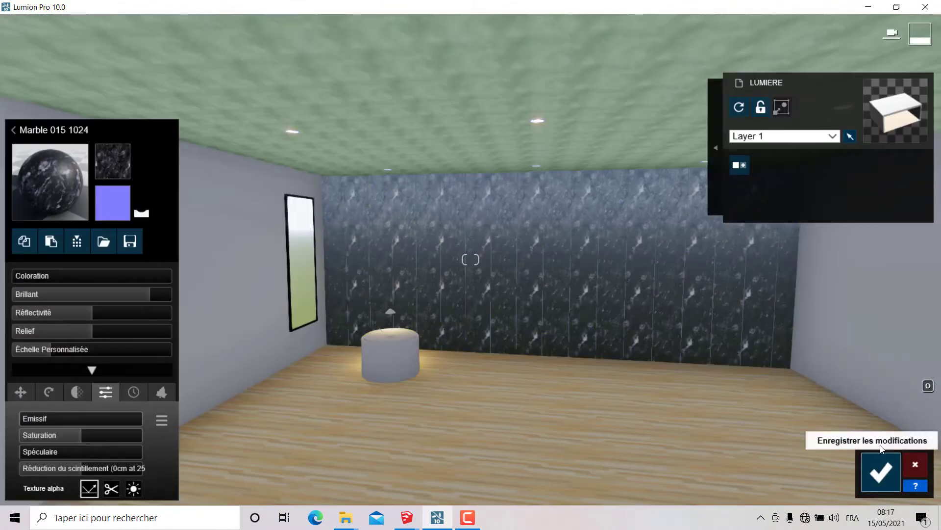
click(881, 472)
Check the scene from the Photo 1 viewpoint and return to Build mode.
click(911, 411)
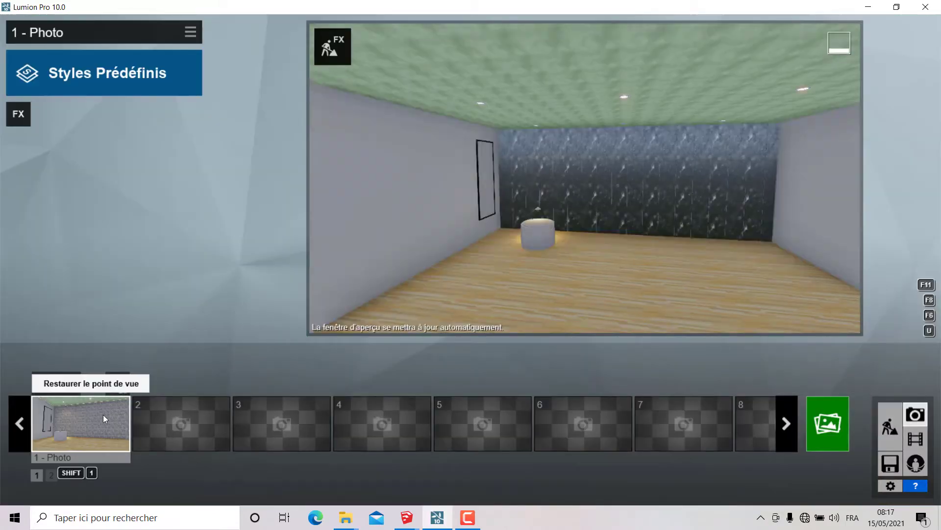
click(103, 413)
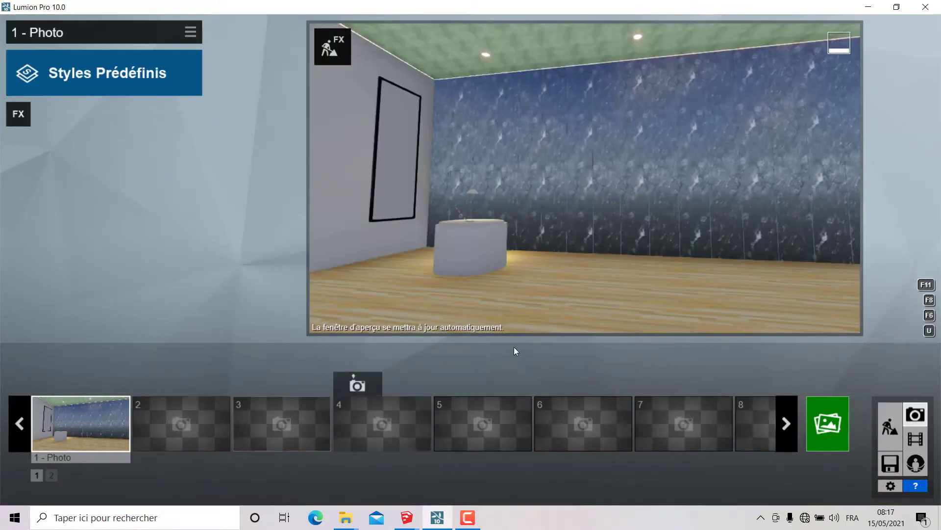
click(888, 427)
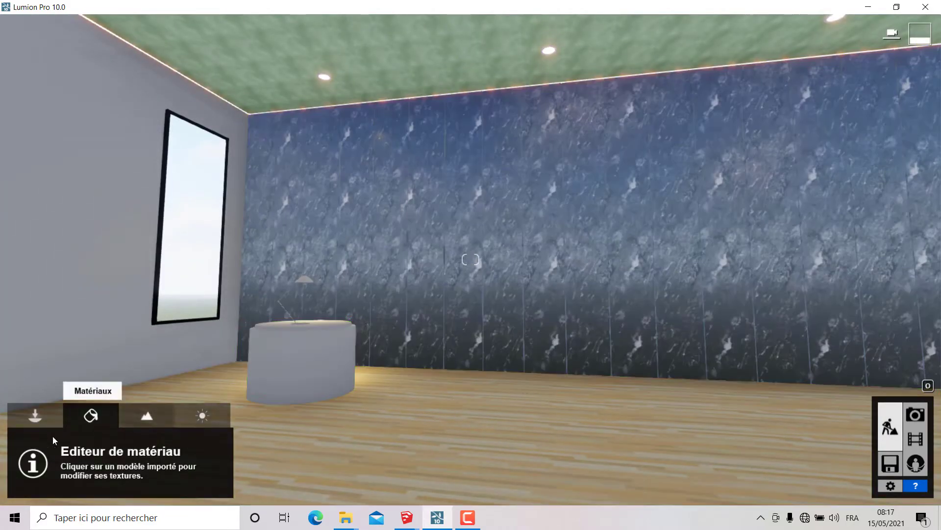
Widen Lamp19's beam amplitude to about 2.4 rad and raise its brightness.
click(35, 416)
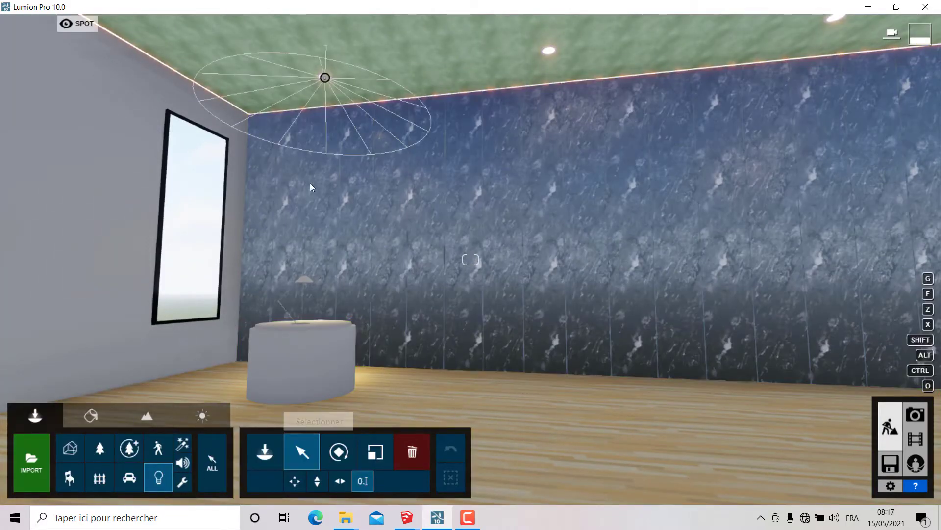
click(325, 77)
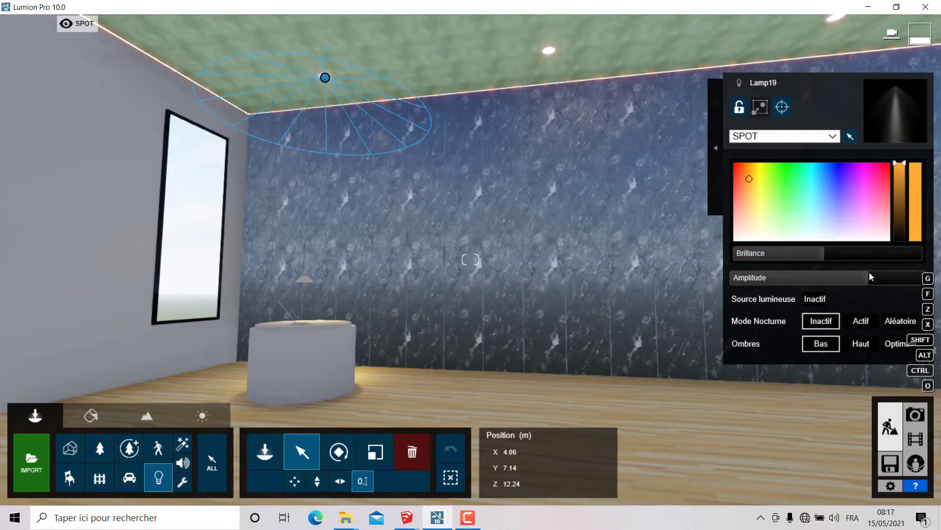
drag(869, 277, 804, 291)
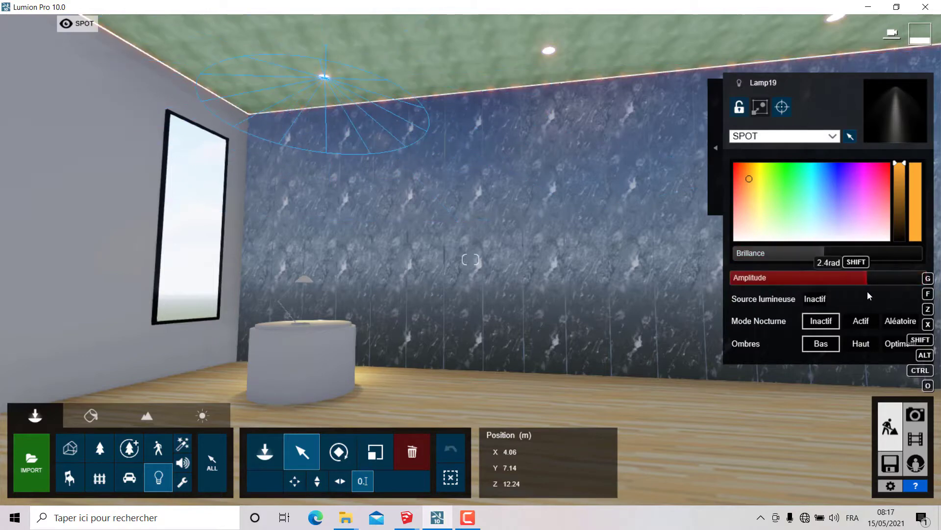
drag(867, 293, 881, 290)
mouse_move(831, 252)
mouse_down()
mouse_move(884, 265)
mouse_move(846, 263)
mouse_up()
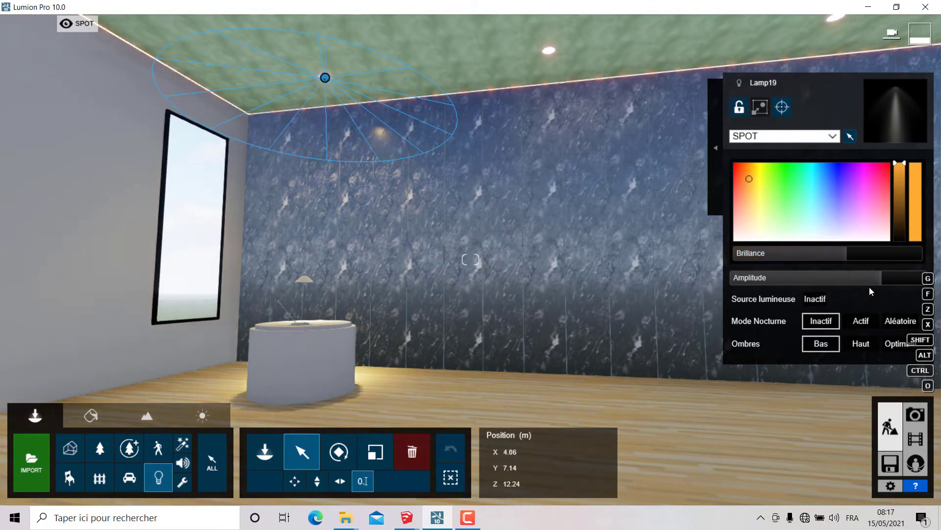
Set the marble wall material's gloss (Brillant) to about 1.5 and save it.
click(94, 416)
click(352, 303)
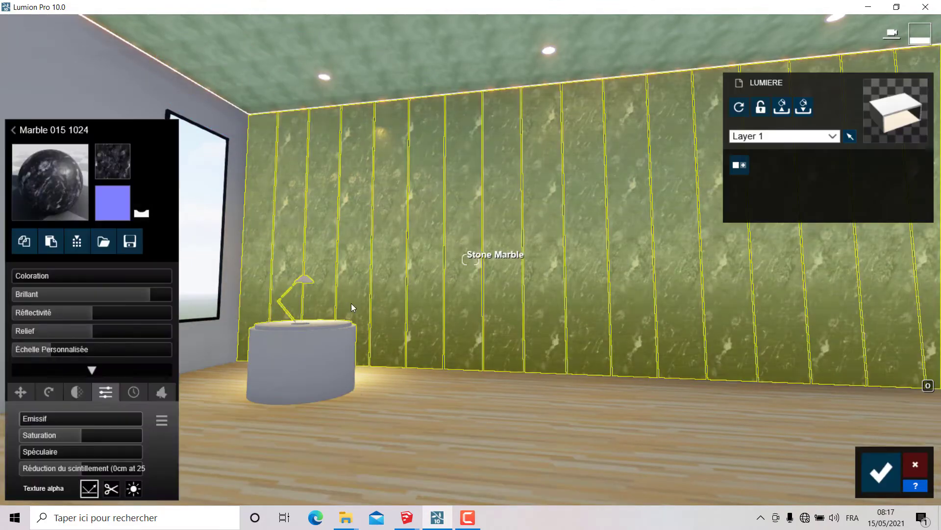
drag(136, 292, 46, 314)
drag(103, 295, 137, 297)
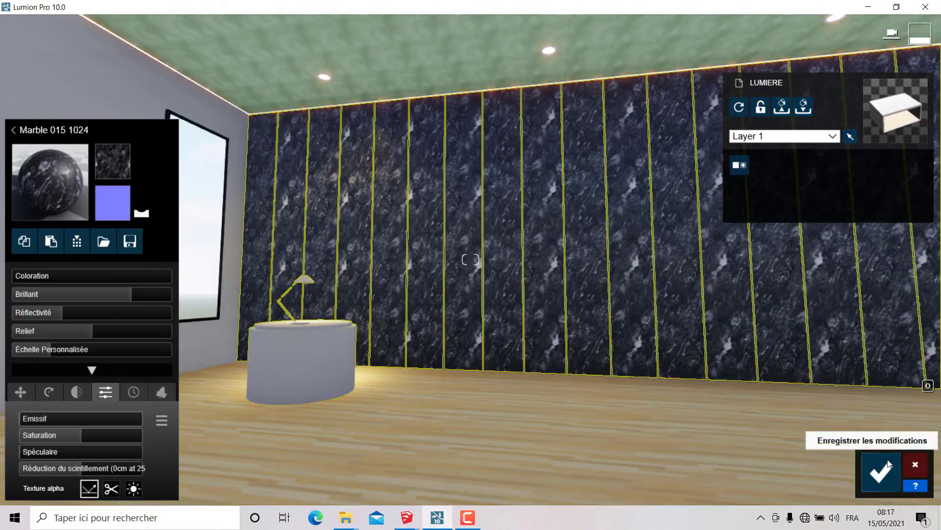
click(881, 472)
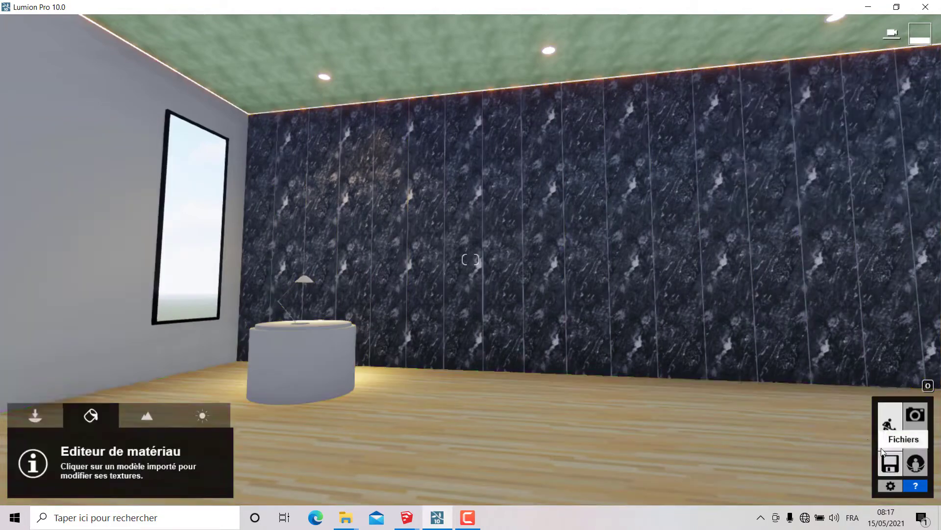
Preview the wall from the saved Photo 1 viewpoint, then return to Build mode.
click(915, 414)
click(107, 430)
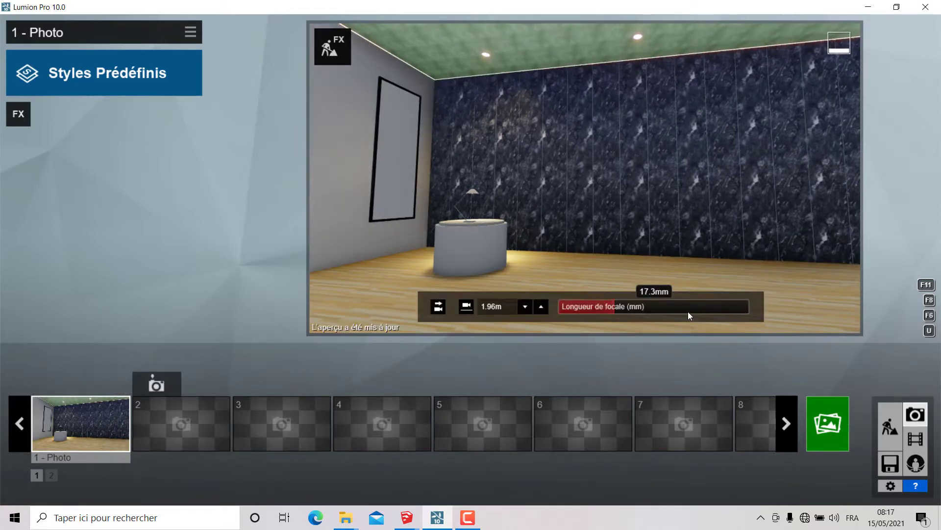
click(893, 434)
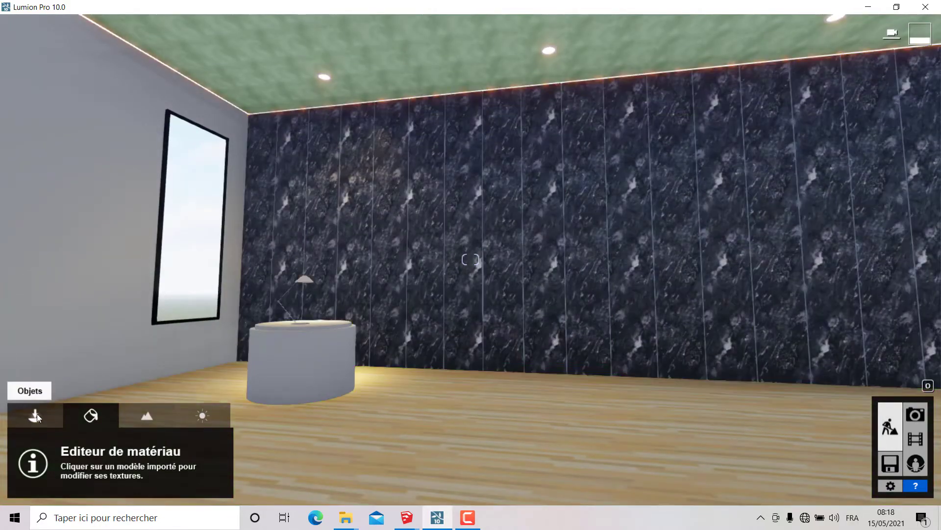
Slide the Lamp19 spotlight along the ceiling toward the corner and check it in photo preview.
click(35, 416)
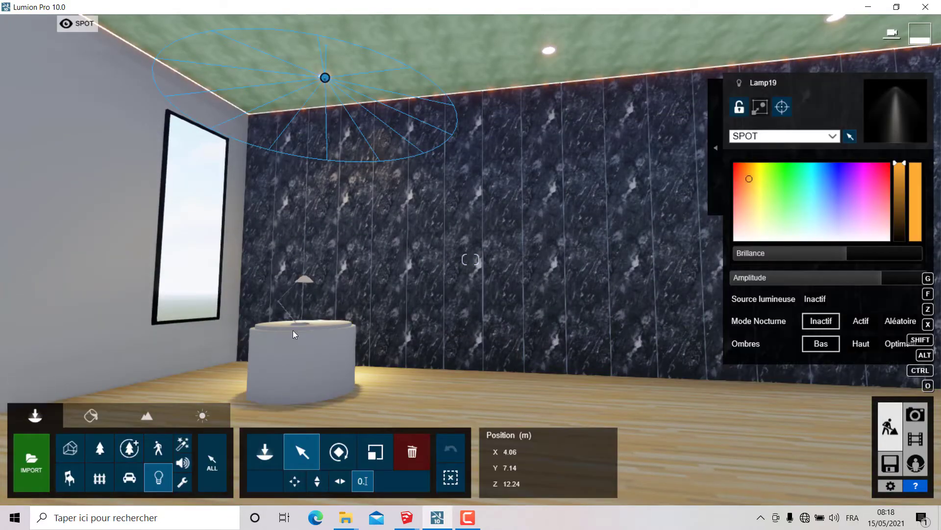
right_drag(348, 295, 330, 210)
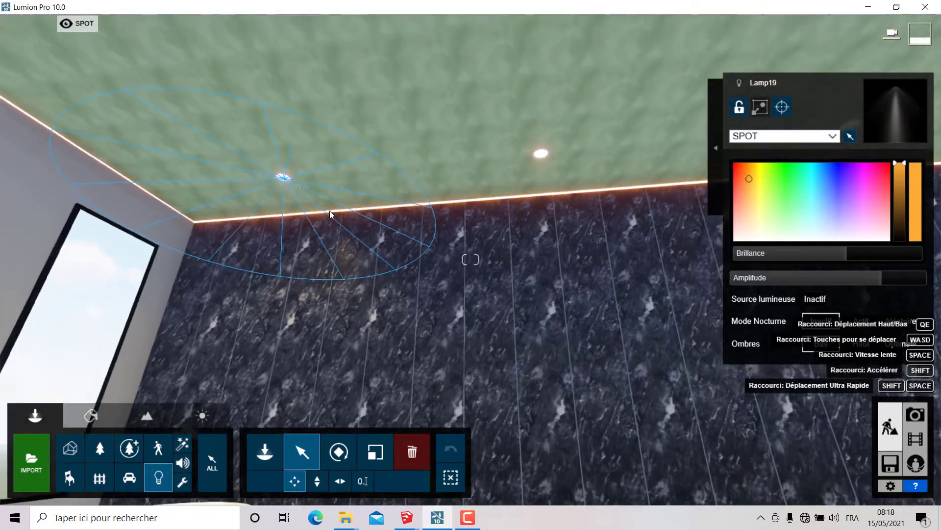
drag(284, 193, 546, 180)
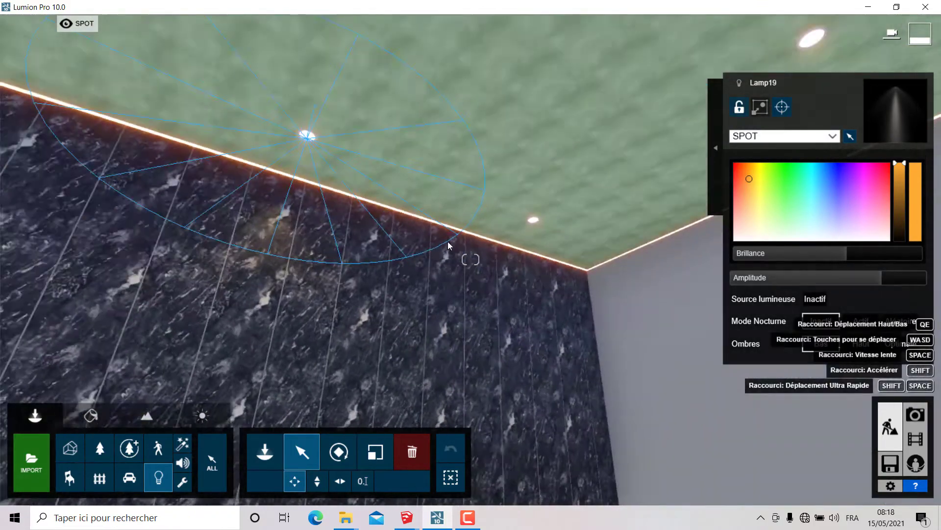
right_drag(544, 179, 237, 148)
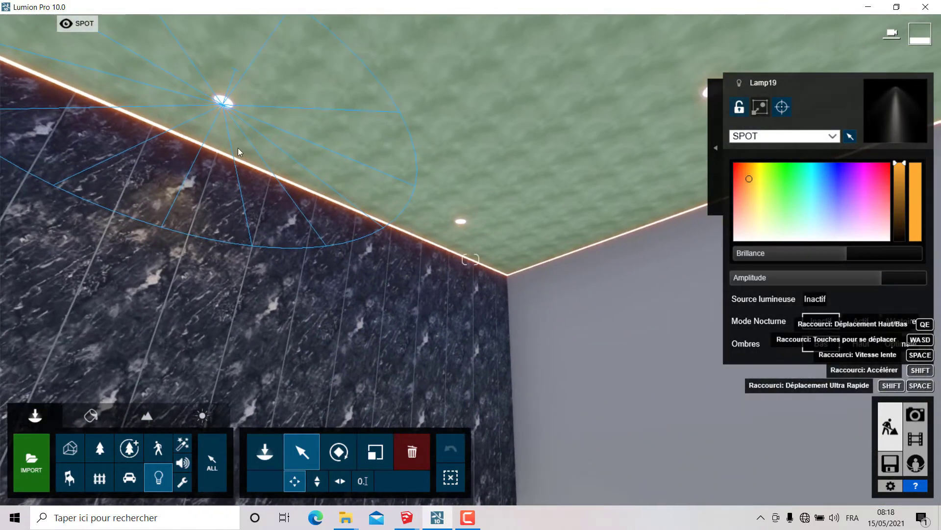
drag(220, 106, 458, 220)
right_drag(458, 221, 898, 428)
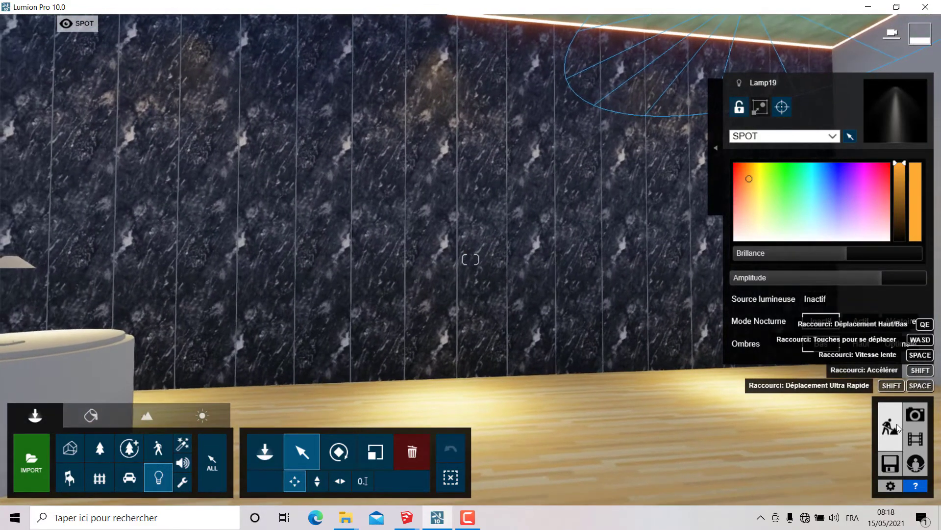
click(915, 415)
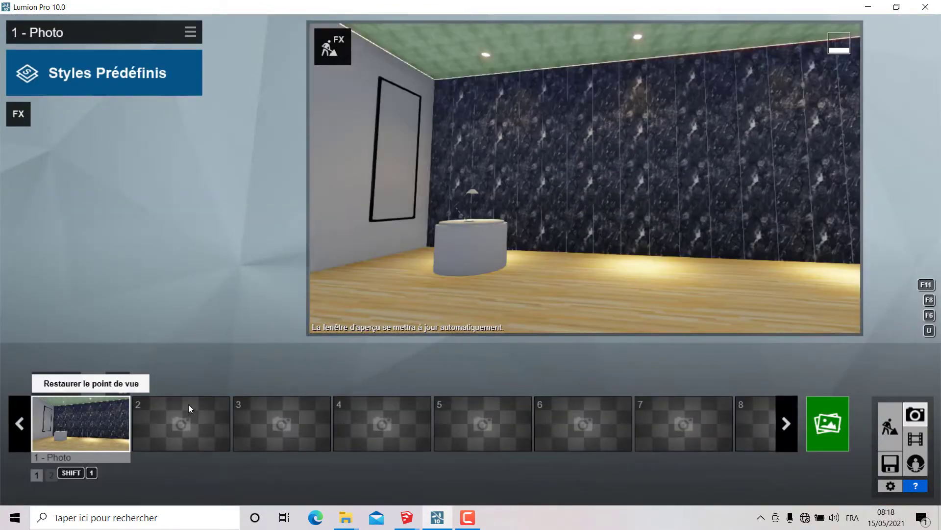
mouse_move(584, 178)
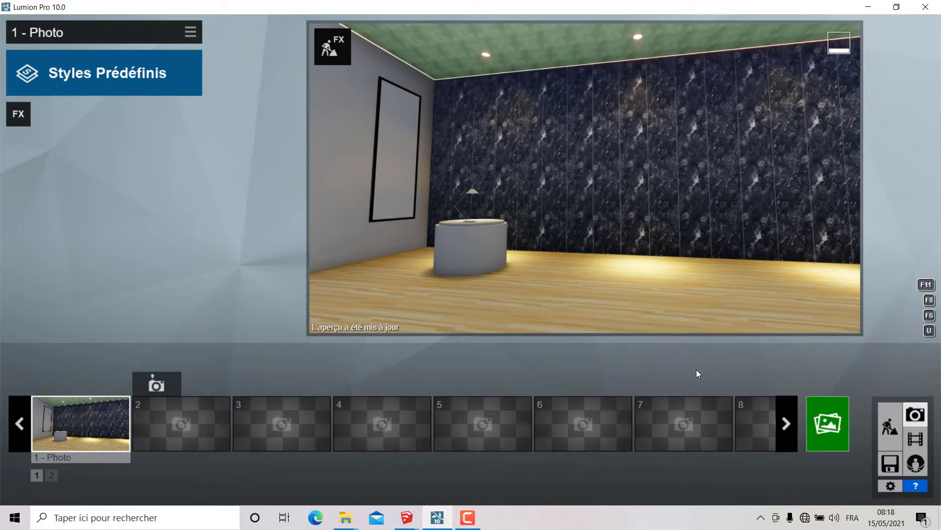
click(884, 433)
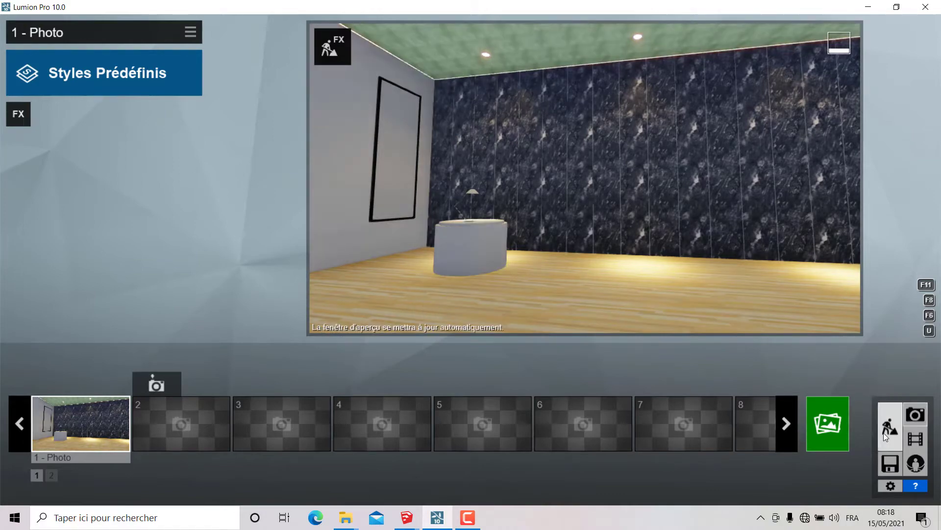
Narrow Lamp19's beam amplitude to 1.7rad and set its shadows to Optimal.
click(549, 52)
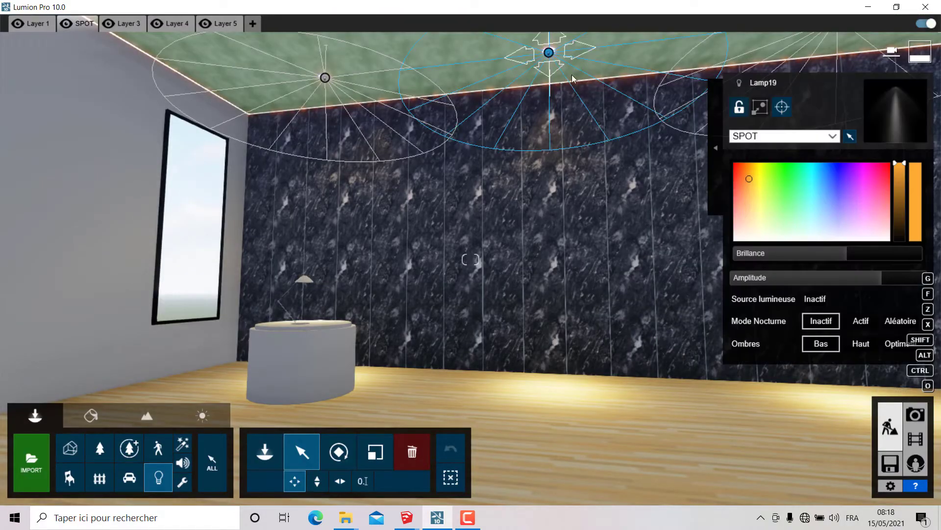
mouse_move(871, 275)
mouse_down()
mouse_move(818, 291)
mouse_move(872, 283)
mouse_up()
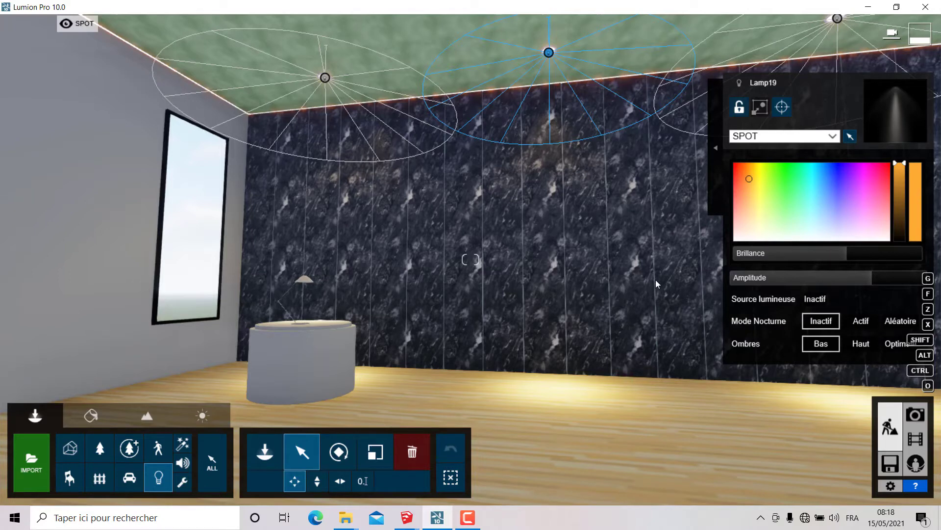
click(859, 345)
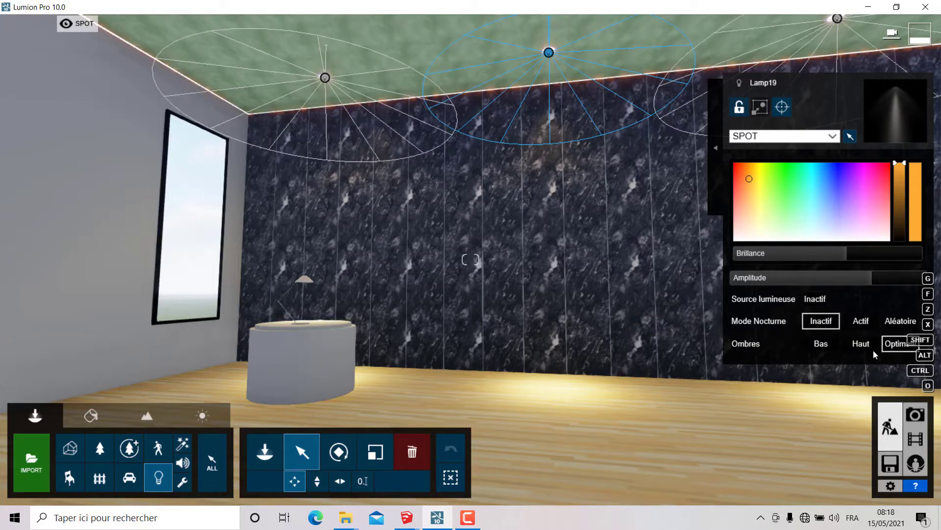
click(885, 349)
Select the other ceiling spotlight in preparation for duplicating it.
right_drag(554, 97, 531, 155)
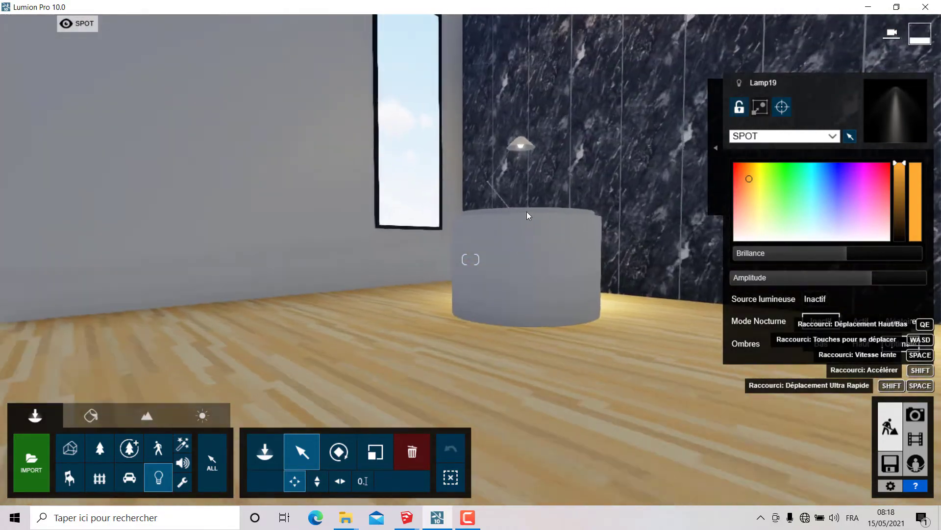
key(w)
mouse_move(527, 211)
right_down()
mouse_move(243, 475)
mouse_move(451, 83)
right_up()
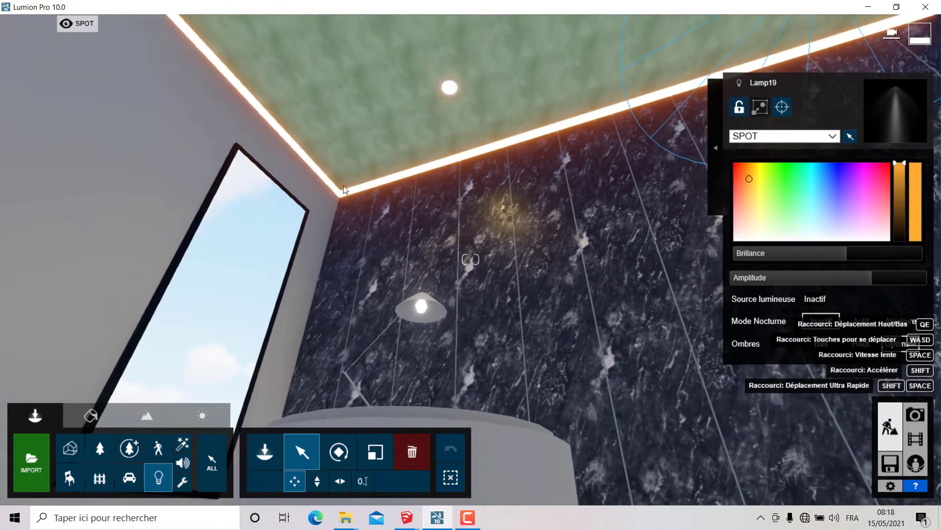
click(451, 89)
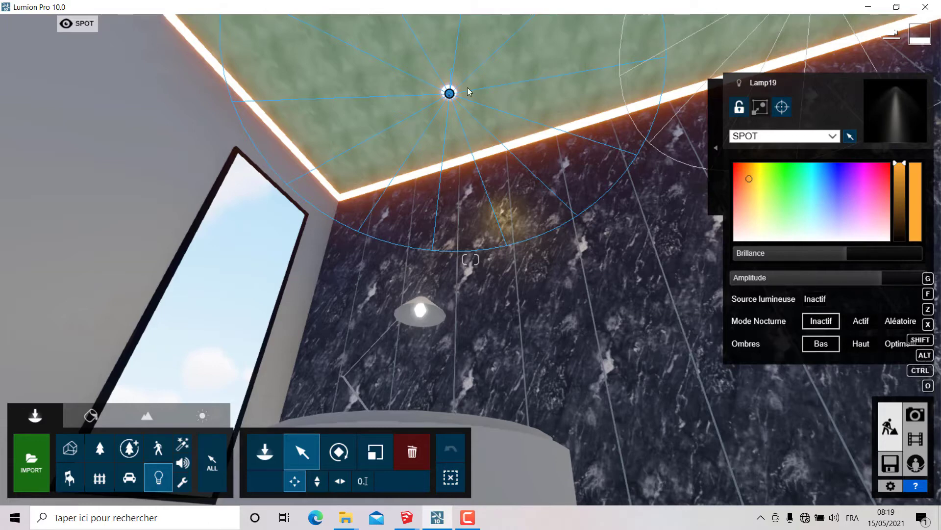
key(alt)
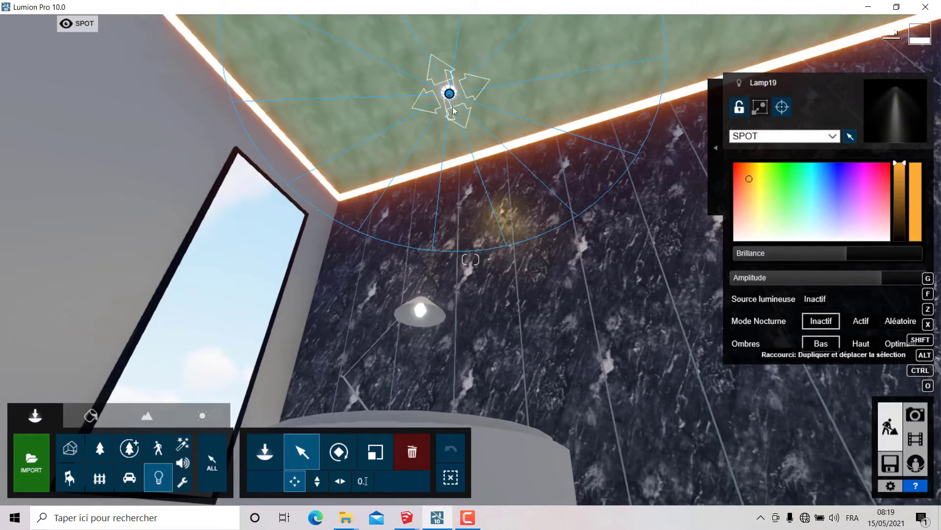
Place an Alt-dragged copy of the spotlight above the pedestal.
alt+drag(451, 94, 422, 318)
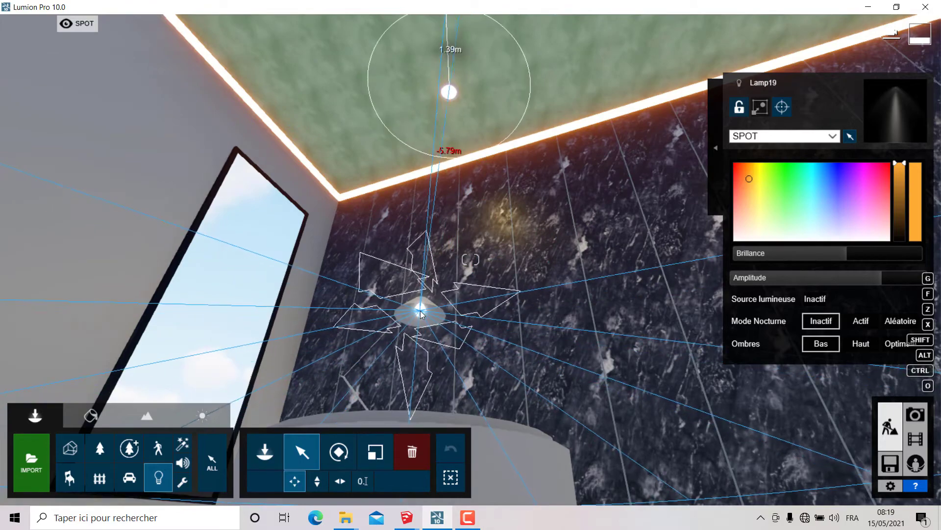
key(alt)
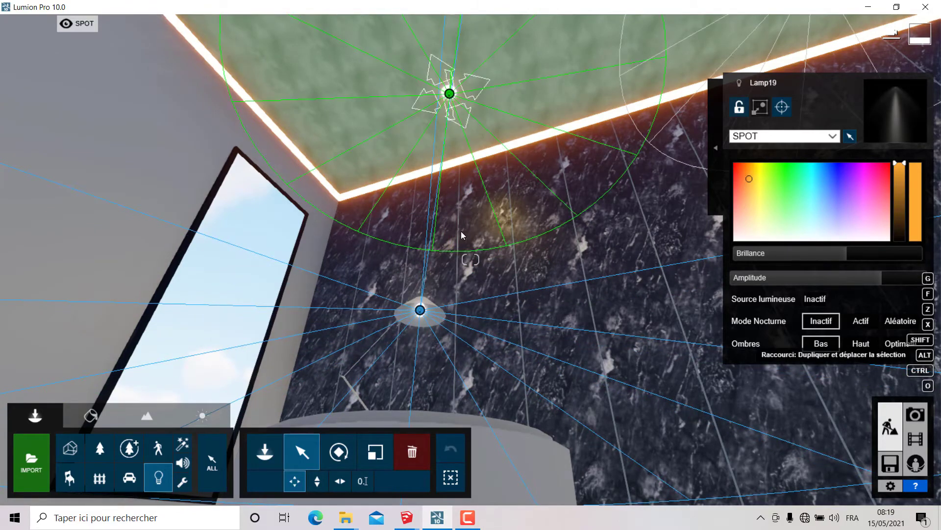
mouse_move(452, 90)
right_down()
mouse_move(410, 135)
mouse_move(472, 219)
right_up()
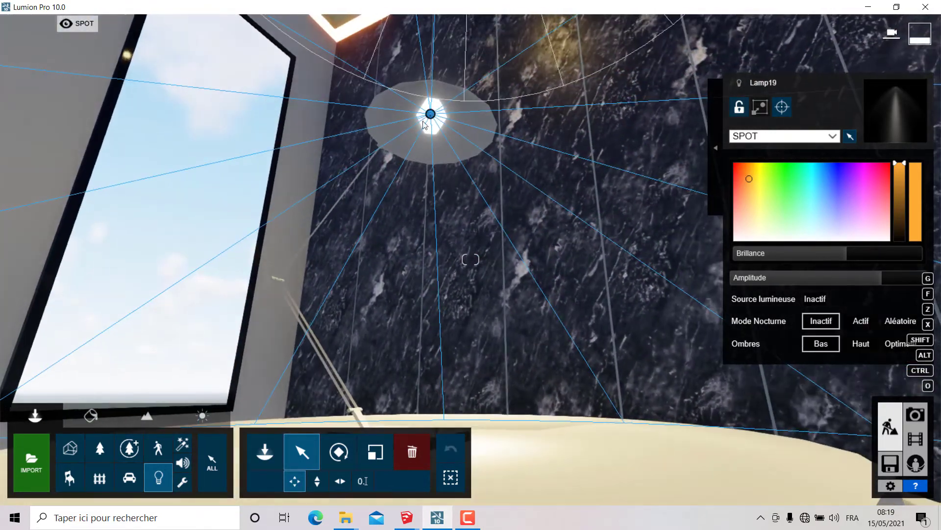
scroll(472, 219, up, 1)
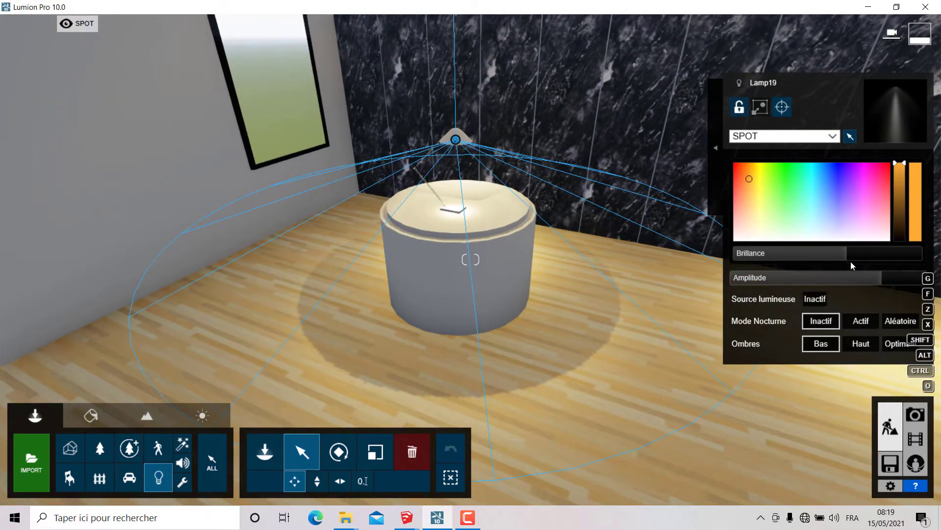
Dim the pedestal spotlight's brightness and preview the room in photo mode.
mouse_move(848, 255)
mouse_down()
mouse_move(742, 260)
mouse_move(907, 252)
mouse_move(664, 272)
mouse_move(897, 252)
mouse_move(795, 252)
mouse_move(819, 247)
mouse_up()
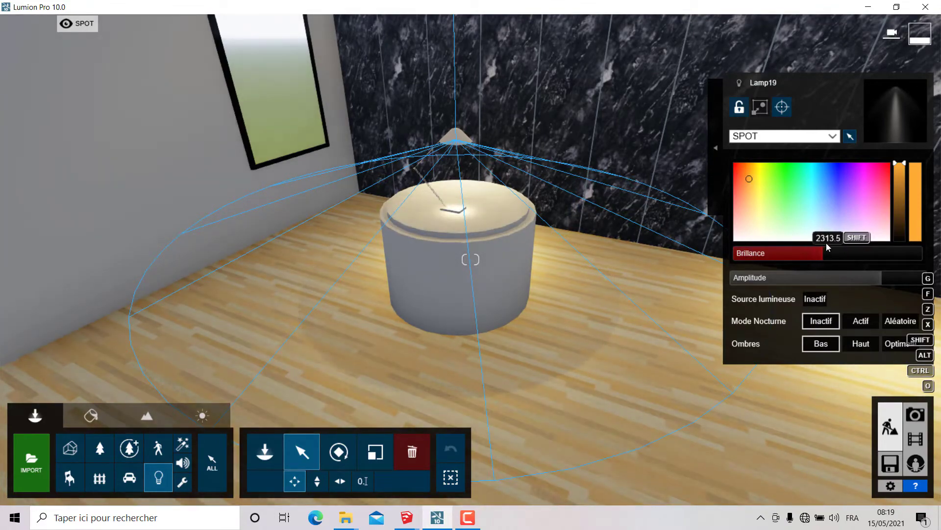
mouse_move(558, 333)
right_down()
mouse_move(551, 236)
mouse_move(511, 219)
right_up()
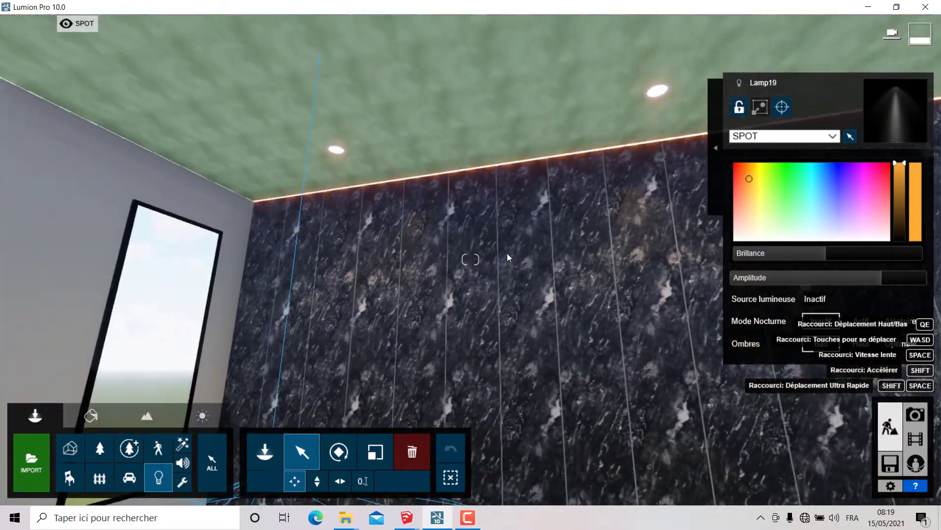
right_drag(511, 220, 507, 253)
click(914, 414)
mouse_move(81, 423)
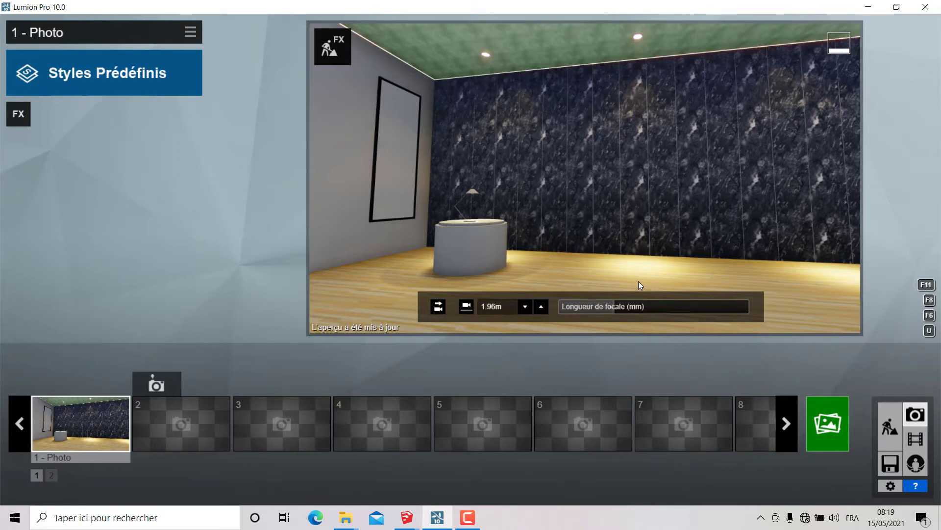
Return to Build mode and move the view toward the marble wall.
click(890, 428)
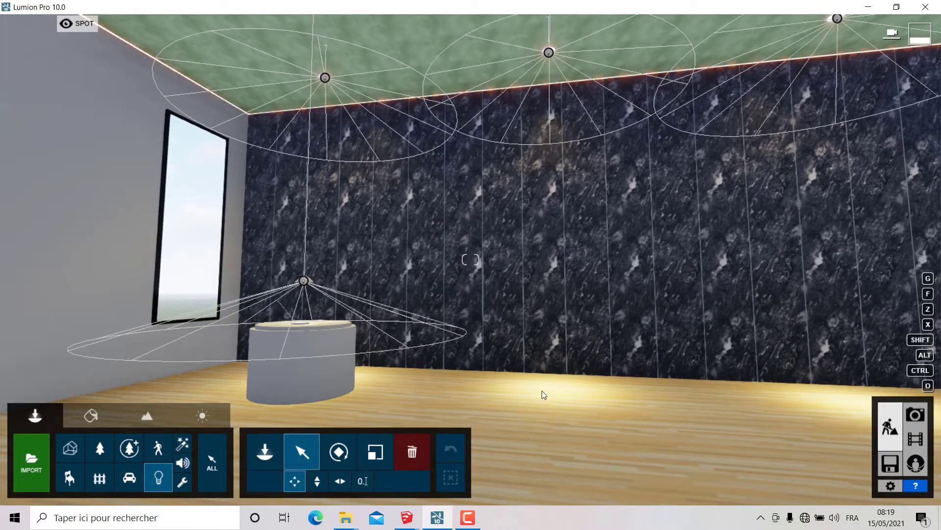
right_drag(599, 396, 532, 317)
key(w)
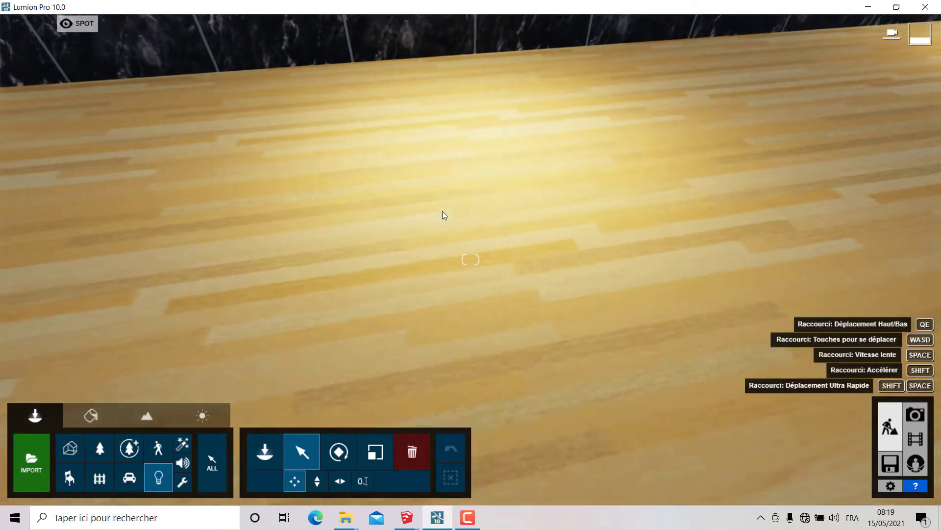
mouse_move(532, 317)
right_down()
mouse_move(455, 237)
mouse_move(449, 372)
right_up()
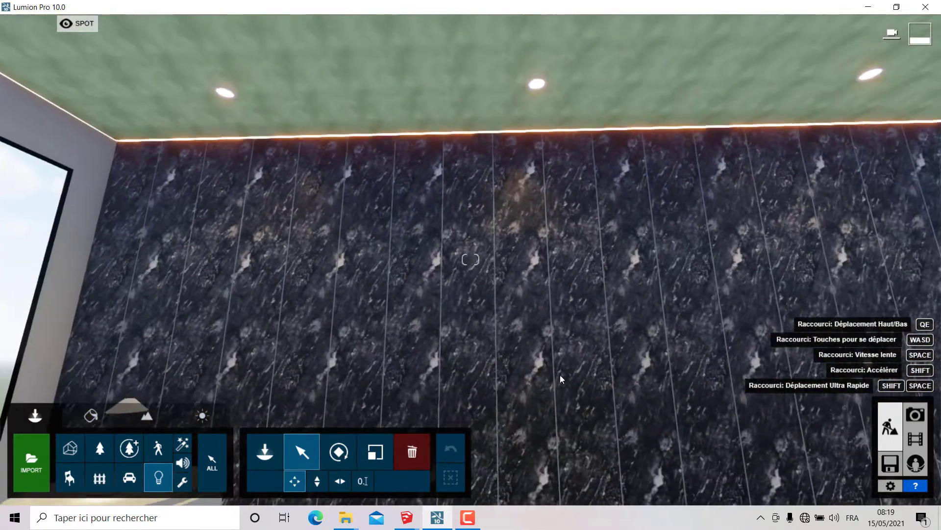
Aim the middle ceiling spotlight's target down onto the marble wall and confirm.
click(534, 93)
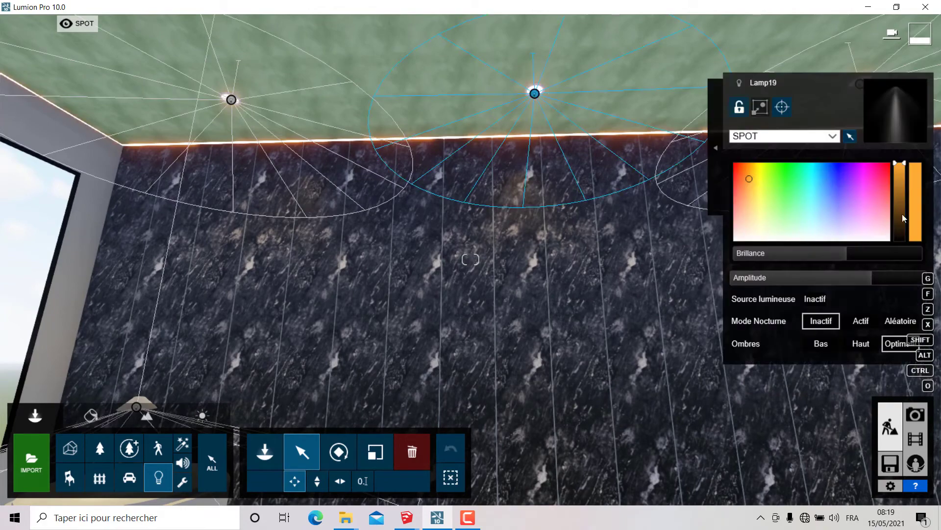
click(782, 103)
mouse_move(538, 343)
right_down()
mouse_move(565, 337)
mouse_move(616, 397)
mouse_move(624, 318)
mouse_move(544, 170)
right_up()
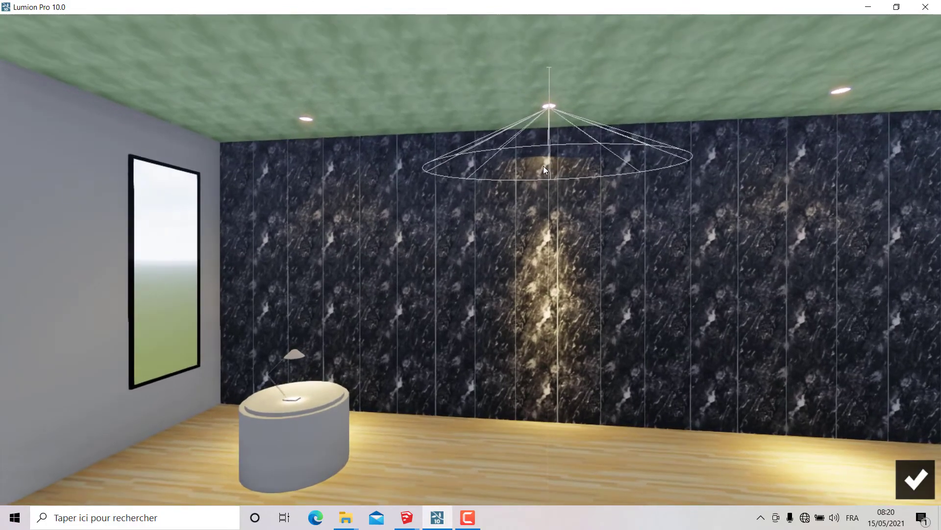
mouse_move(544, 167)
mouse_down()
mouse_move(525, 305)
mouse_move(561, 343)
mouse_move(543, 348)
mouse_up()
right_drag(543, 348, 470, 487)
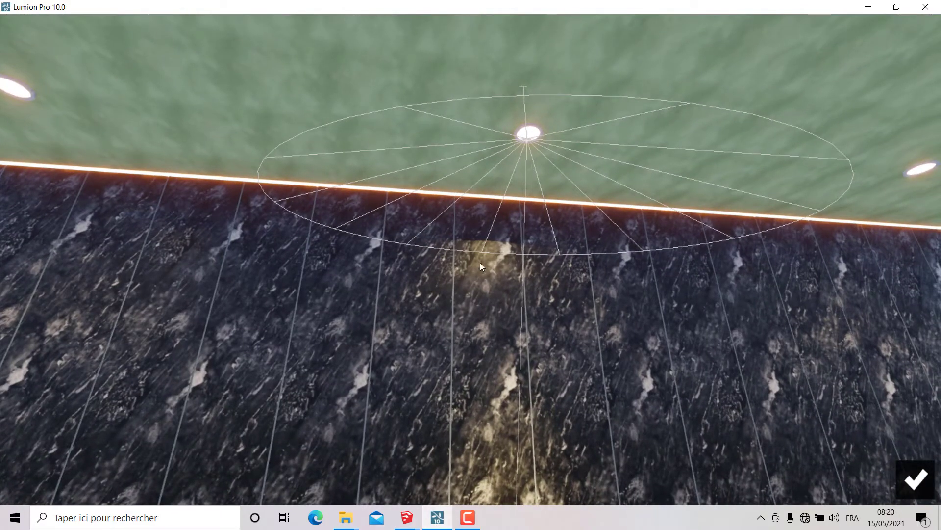
click(915, 478)
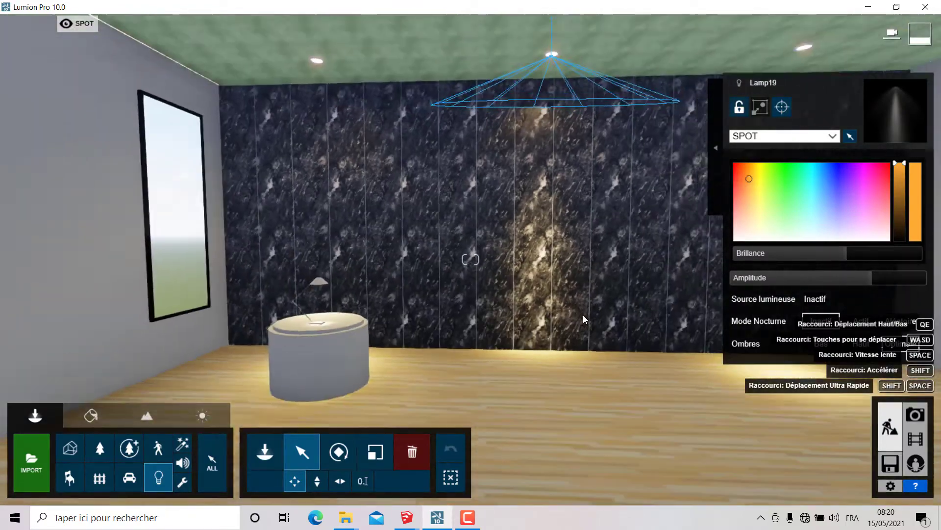
mouse_move(584, 320)
right_down()
mouse_move(649, 339)
mouse_move(538, 349)
mouse_move(553, 290)
mouse_move(526, 268)
mouse_move(514, 275)
mouse_move(549, 313)
right_up()
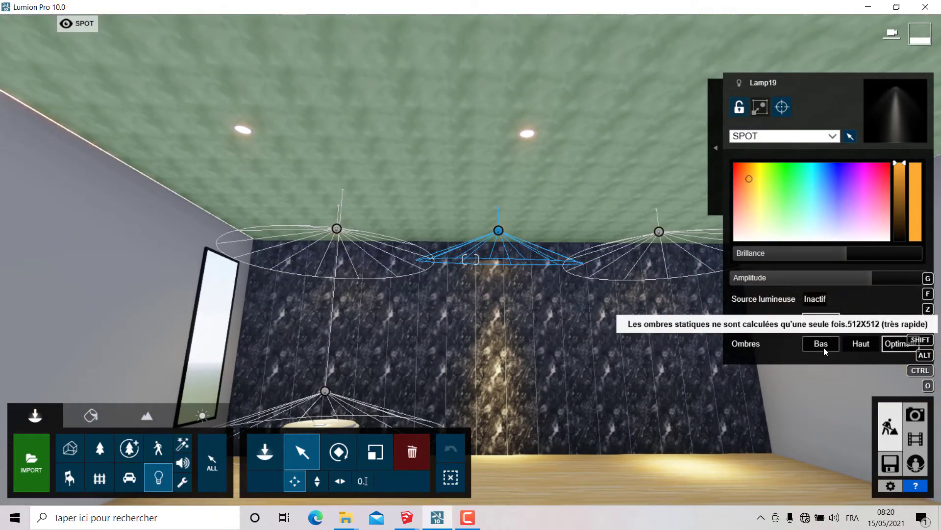
Re-aim the middle spotlight straight down, about 7.14m to the floor.
click(783, 106)
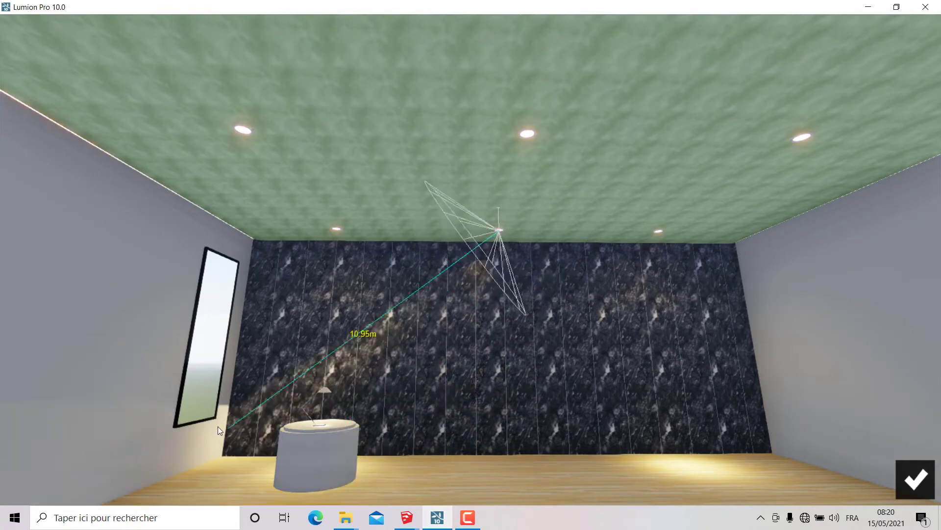
click(492, 467)
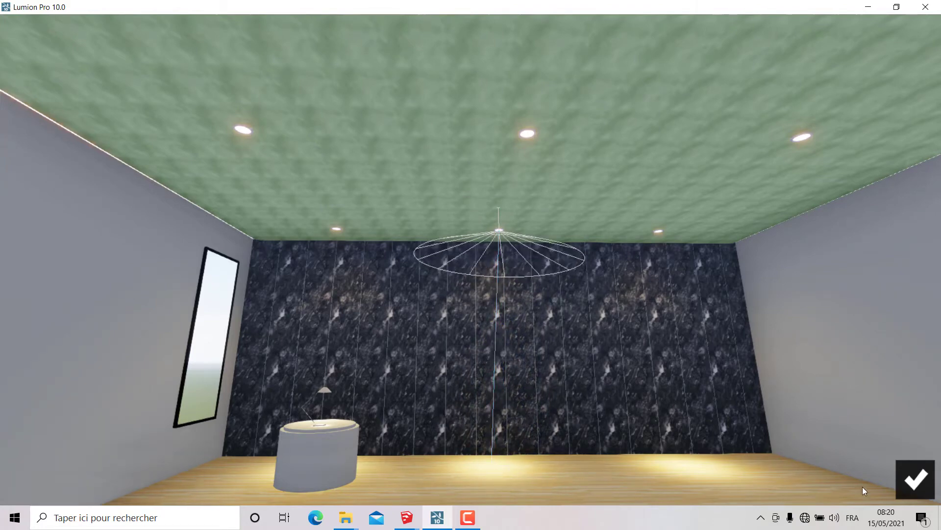
click(915, 483)
Move closer to the lit ceiling edge and open the lights library.
mouse_move(532, 267)
right_down()
mouse_move(413, 275)
mouse_move(452, 432)
right_up()
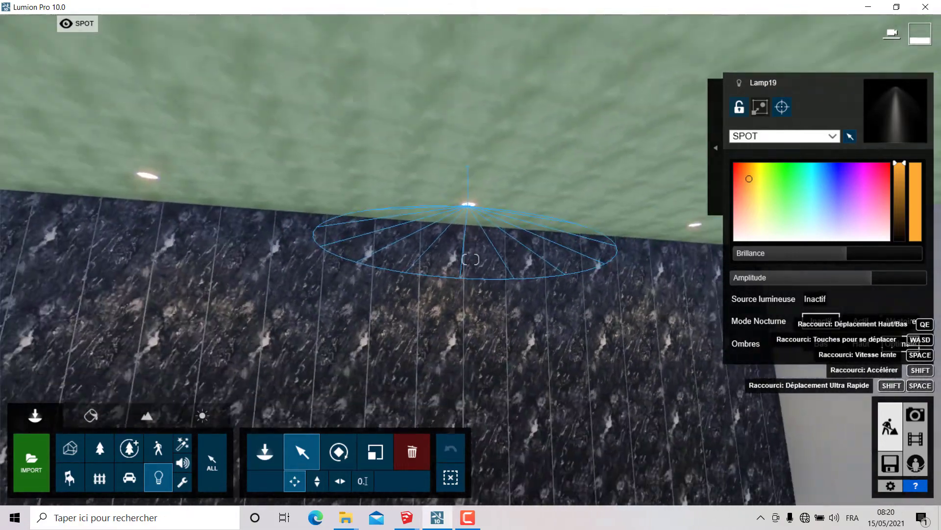
key(w)
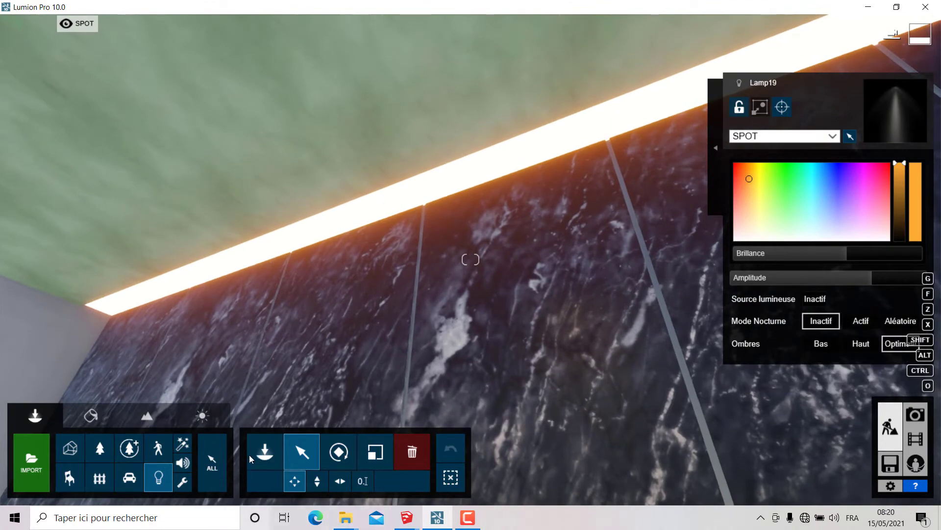
click(260, 450)
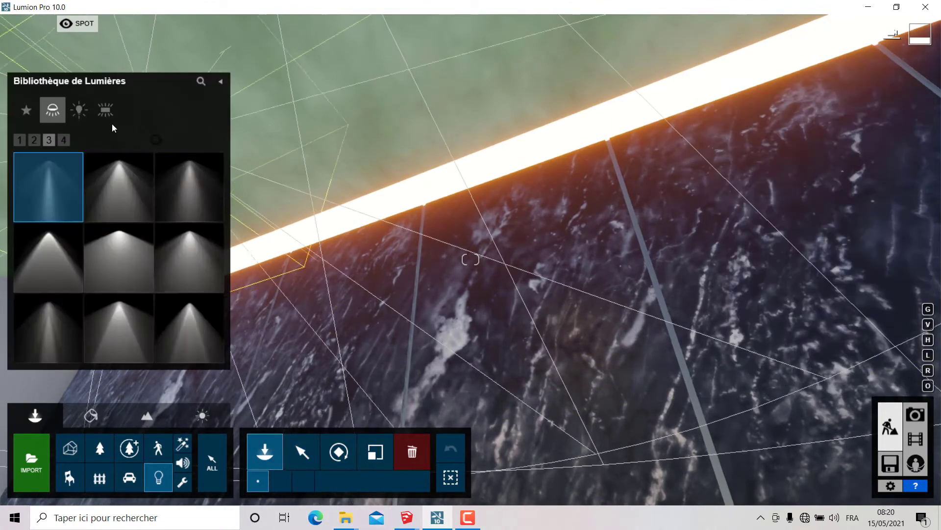
Place a Line Light at the marble wall's top edge and select it for editing.
click(99, 106)
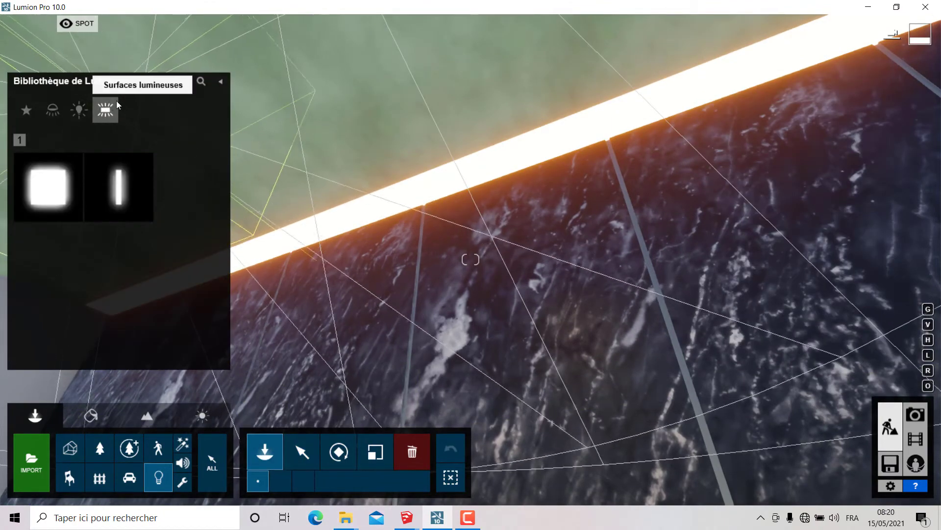
mouse_move(119, 187)
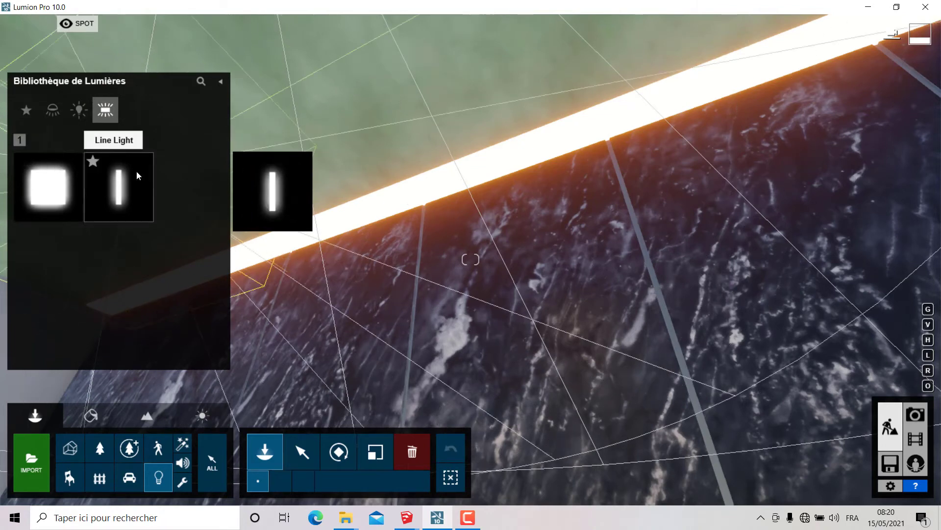
click(49, 200)
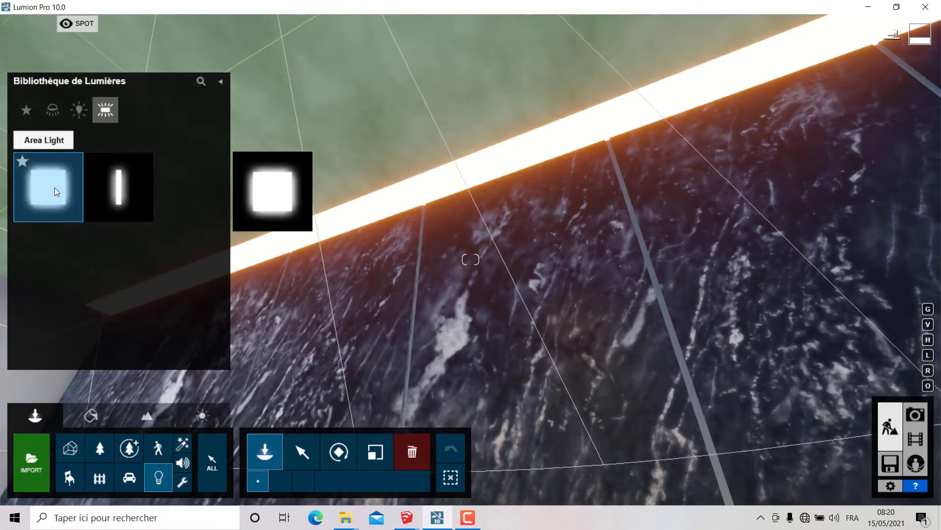
click(102, 190)
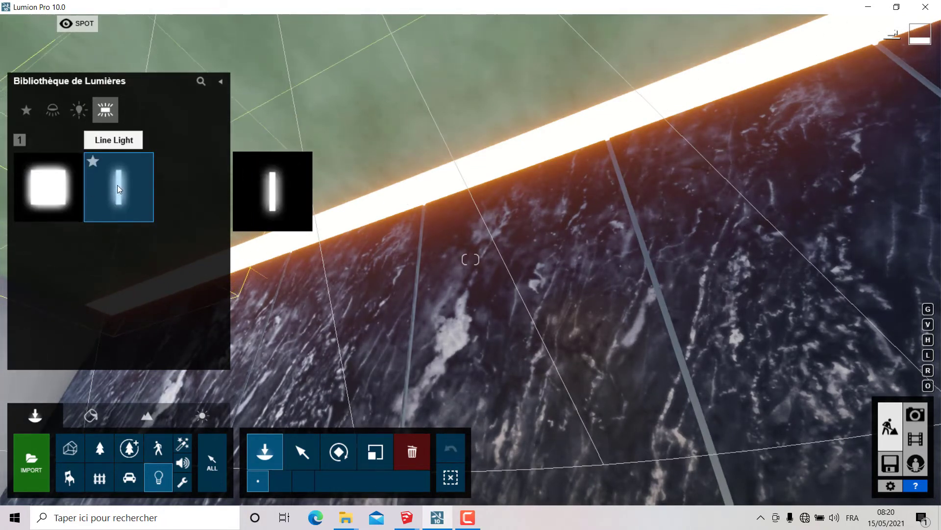
mouse_move(468, 210)
right_down()
mouse_move(532, 269)
mouse_move(431, 191)
right_up()
right_drag(400, 221, 400, 296)
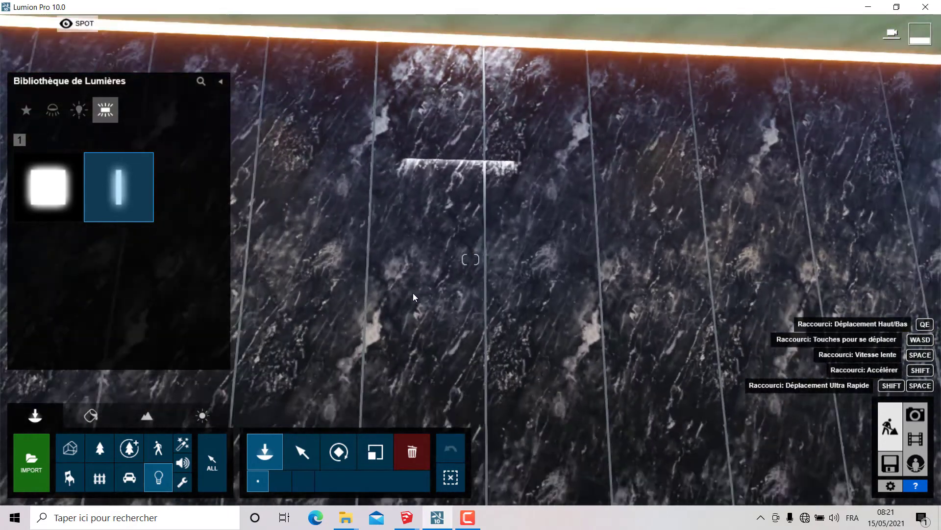
click(298, 452)
click(473, 77)
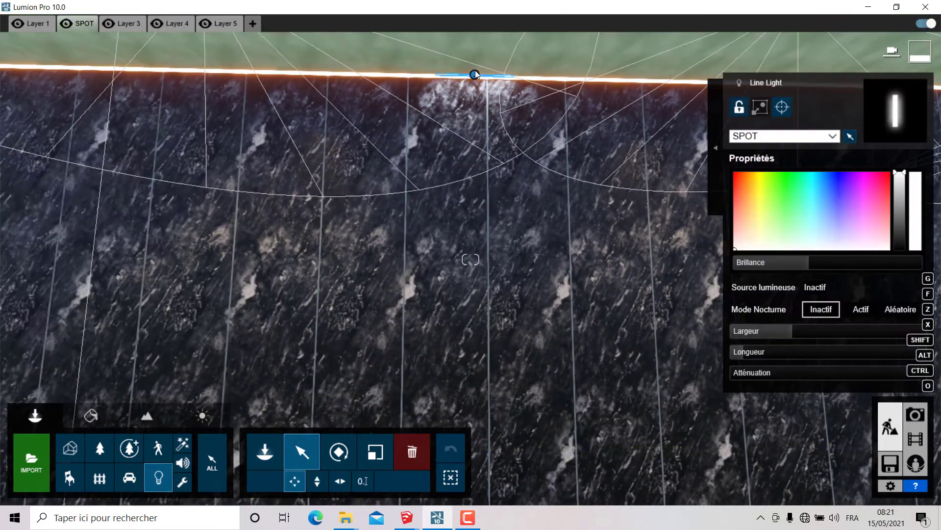
scroll(588, 294, down, 5)
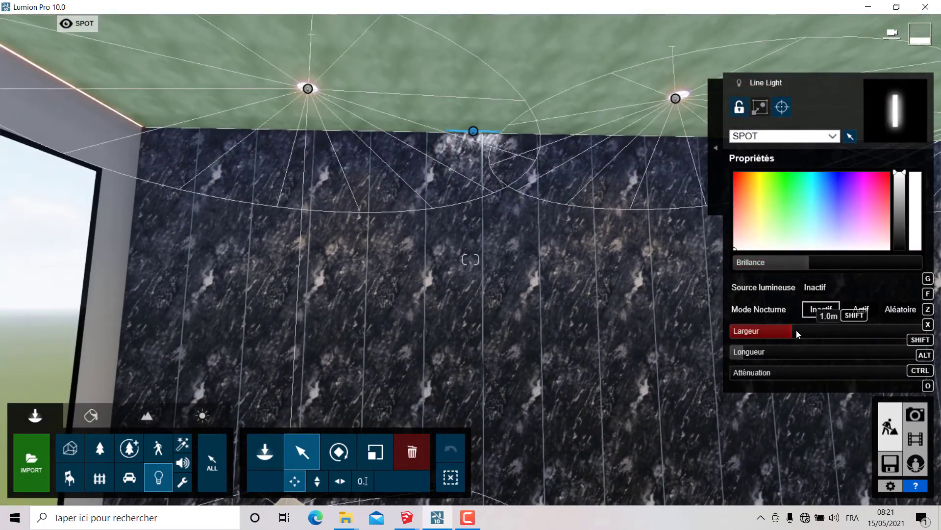
Stretch the line light to 10.0m wide and slide it left along the ceiling edge.
drag(797, 334, 922, 333)
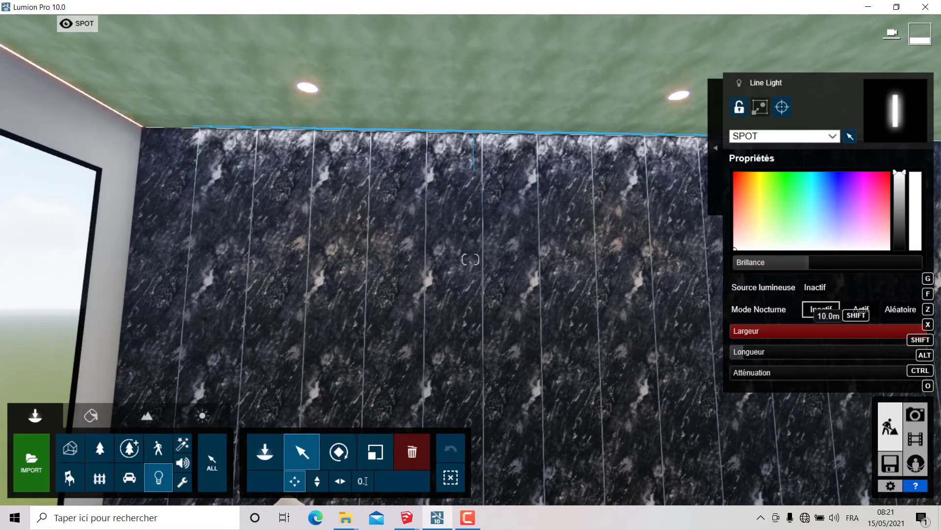
mouse_move(588, 294)
right_down()
mouse_move(711, 295)
mouse_move(540, 245)
right_up()
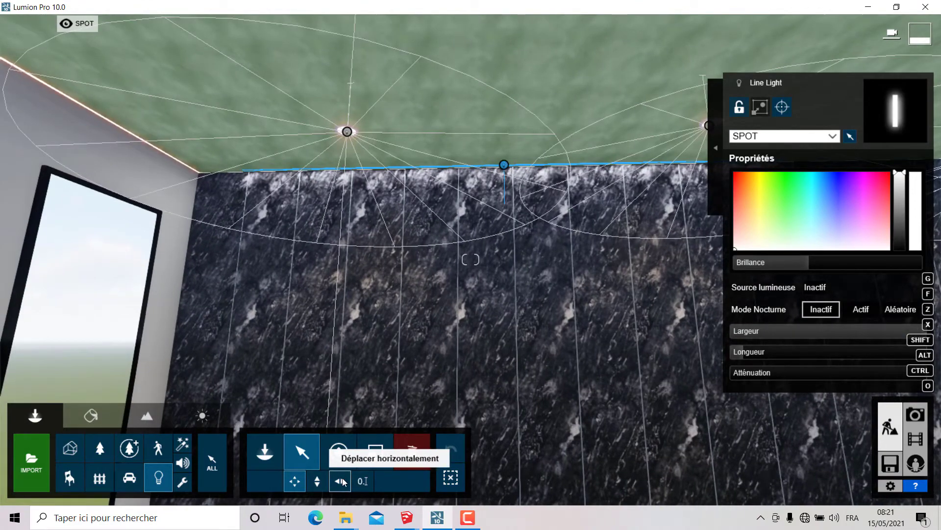
click(344, 482)
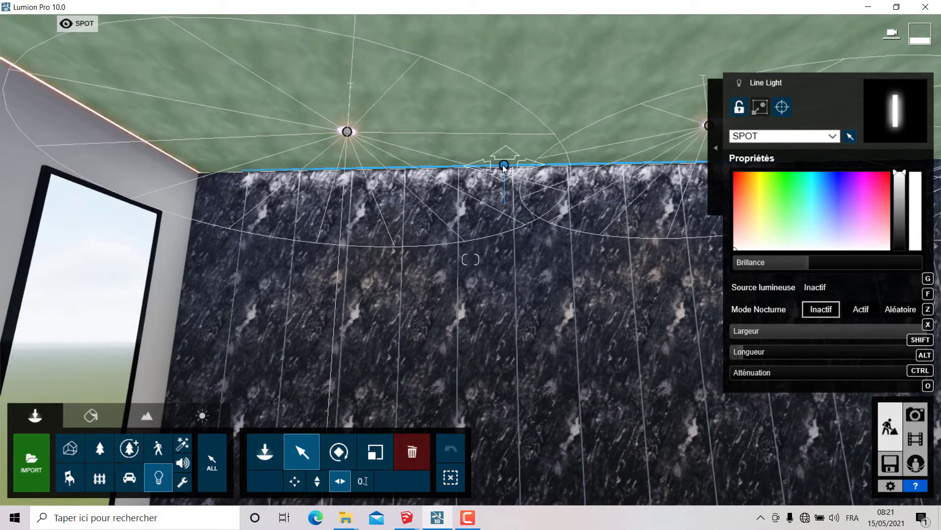
drag(504, 168, 460, 171)
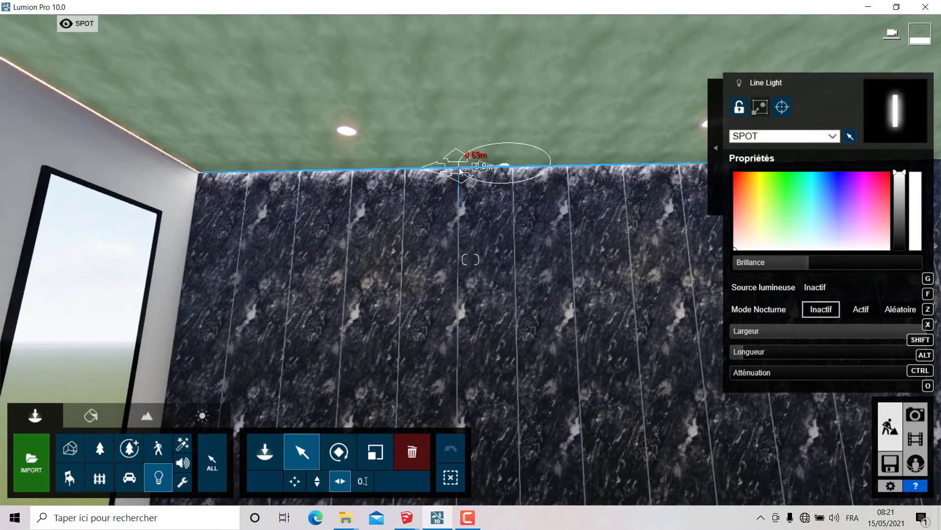
Slide the line light further along the ceiling edge to span the whole marble wall.
right_drag(460, 171, 490, 147)
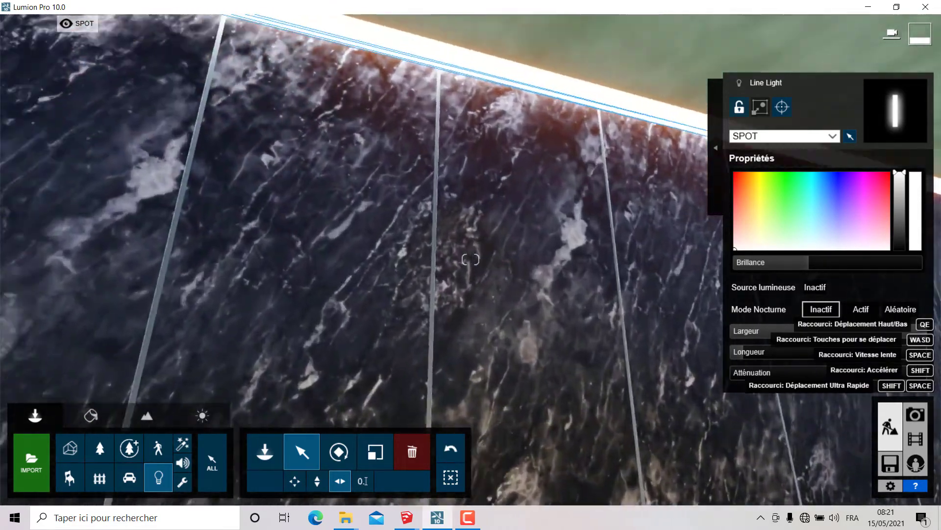
right_drag(470, 259, 460, 254)
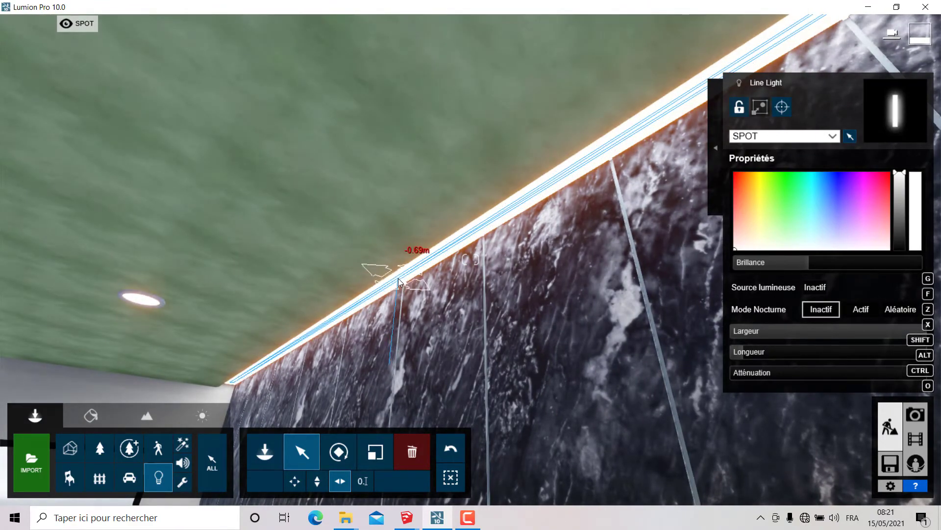
right_drag(401, 282, 407, 275)
right_drag(471, 258, 261, 230)
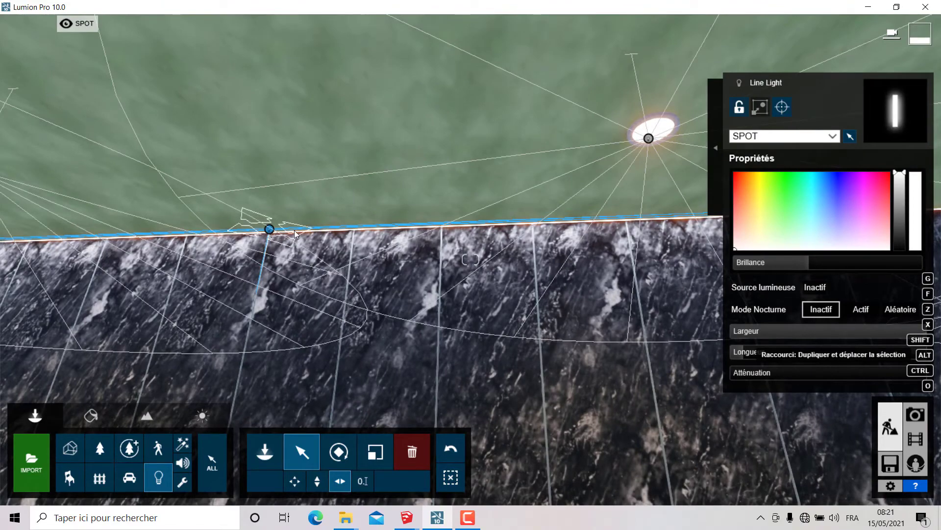
right_drag(266, 227, 236, 206)
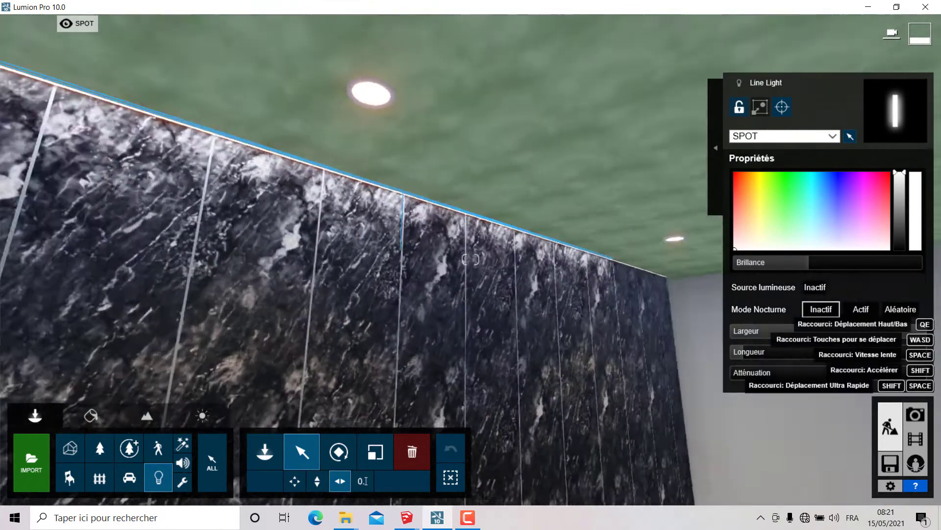
scroll(243, 342, up, 3)
scroll(240, 344, up, 3)
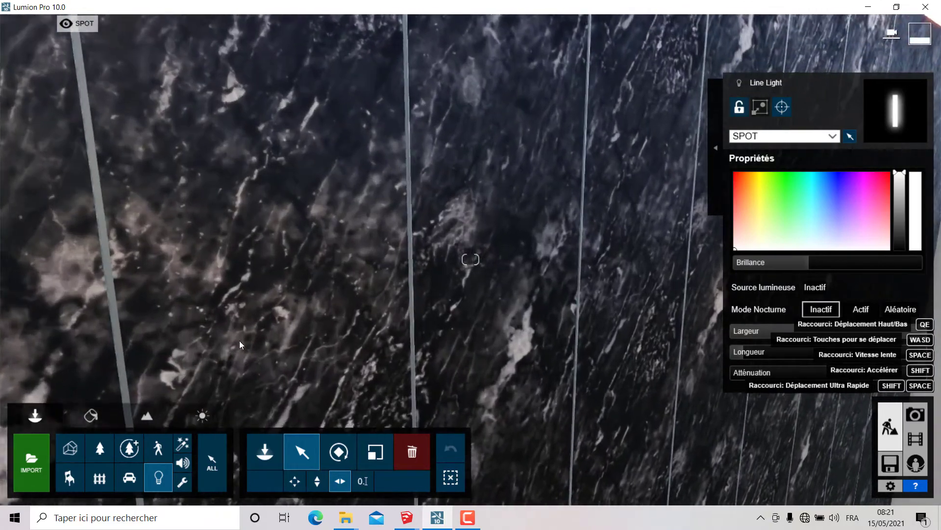
right_drag(239, 340, 268, 246)
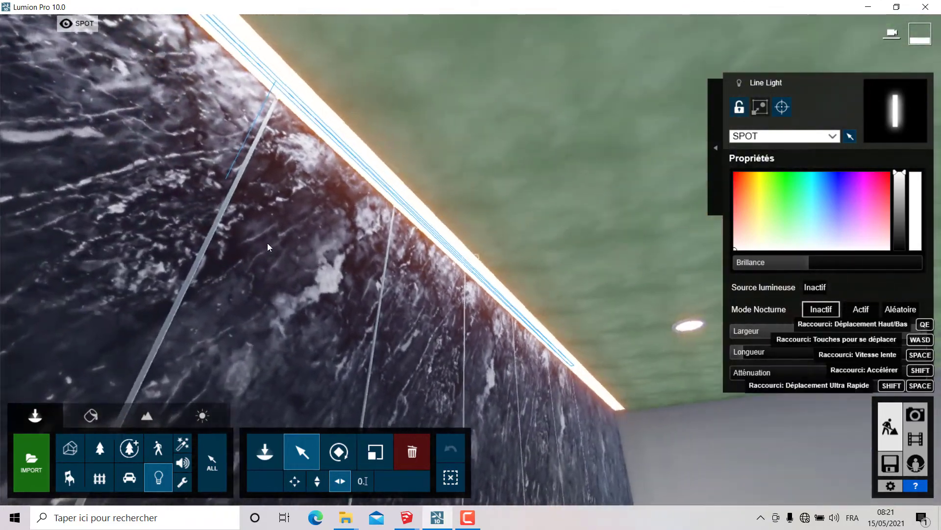
mouse_move(265, 77)
mouse_down()
mouse_move(372, 190)
mouse_move(471, 272)
mouse_move(490, 302)
mouse_up()
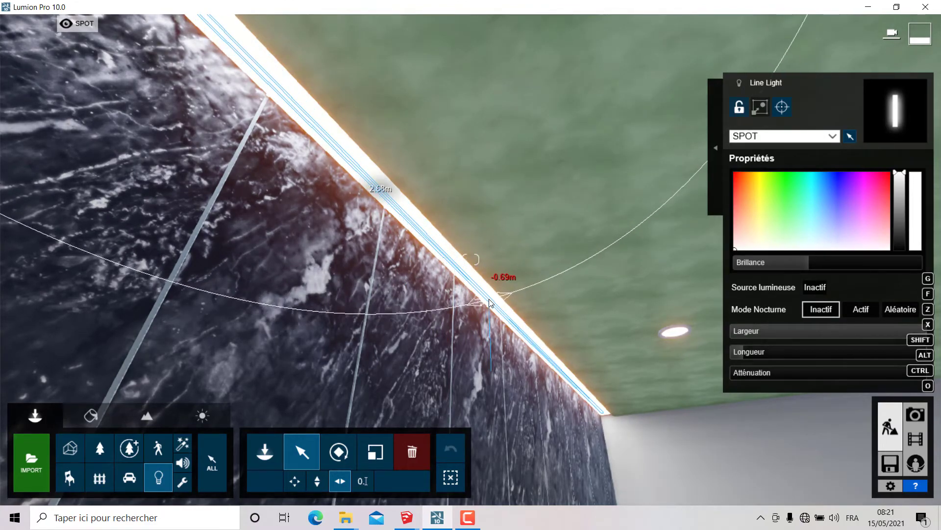
mouse_move(491, 303)
right_down()
mouse_move(508, 301)
mouse_move(348, 286)
right_up()
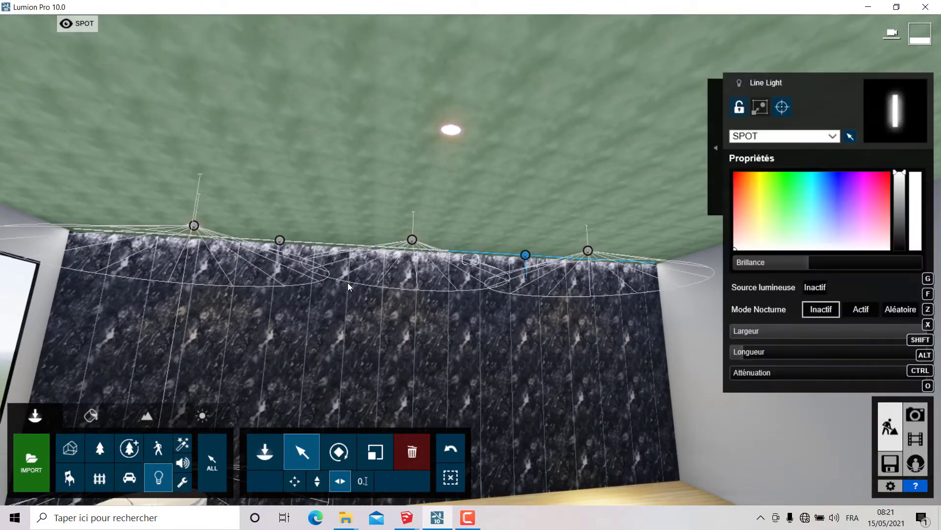
Select both line lights and set their colour to orange.
ctrl+click(279, 241)
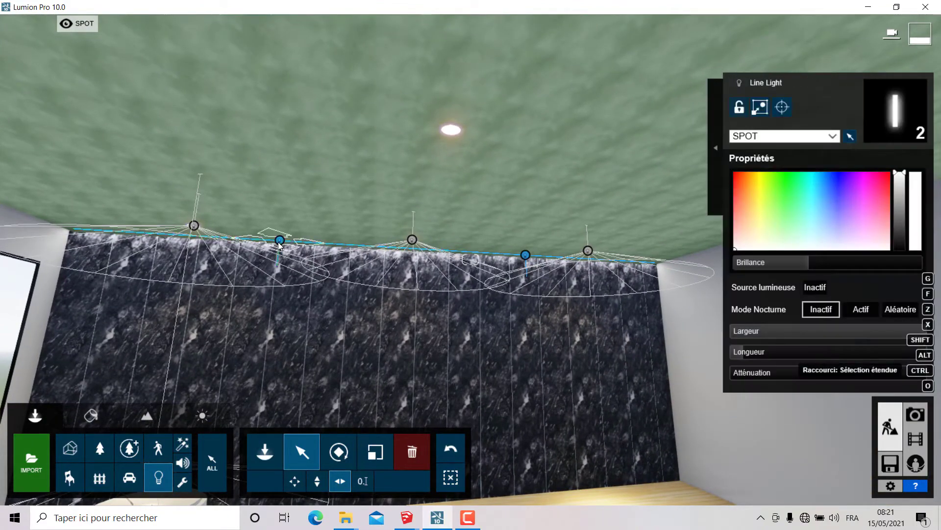
click(749, 196)
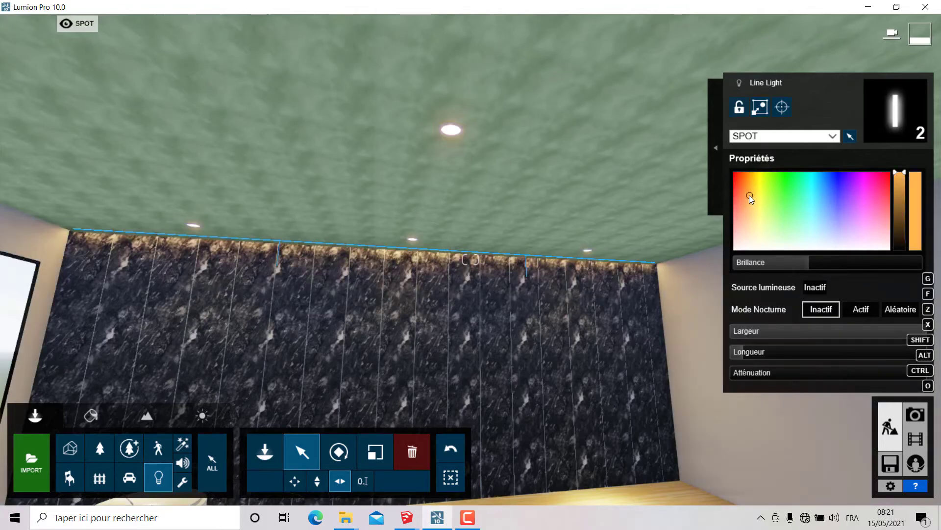
mouse_move(539, 206)
right_down()
mouse_move(458, 248)
mouse_move(453, 124)
right_up()
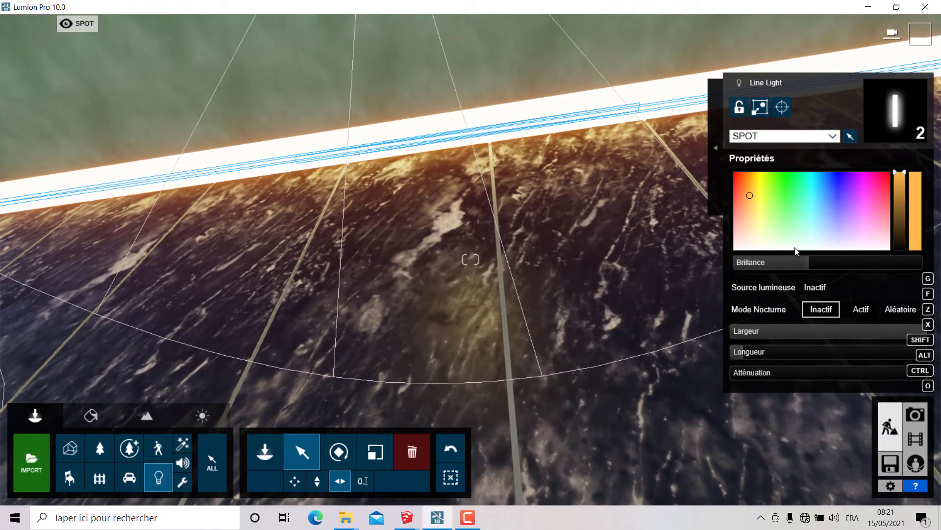
drag(757, 250, 735, 249)
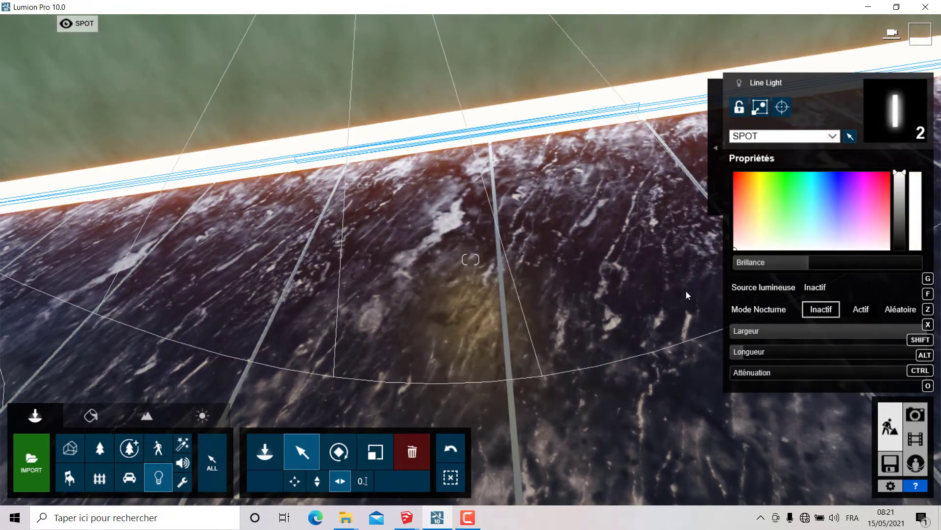
click(745, 193)
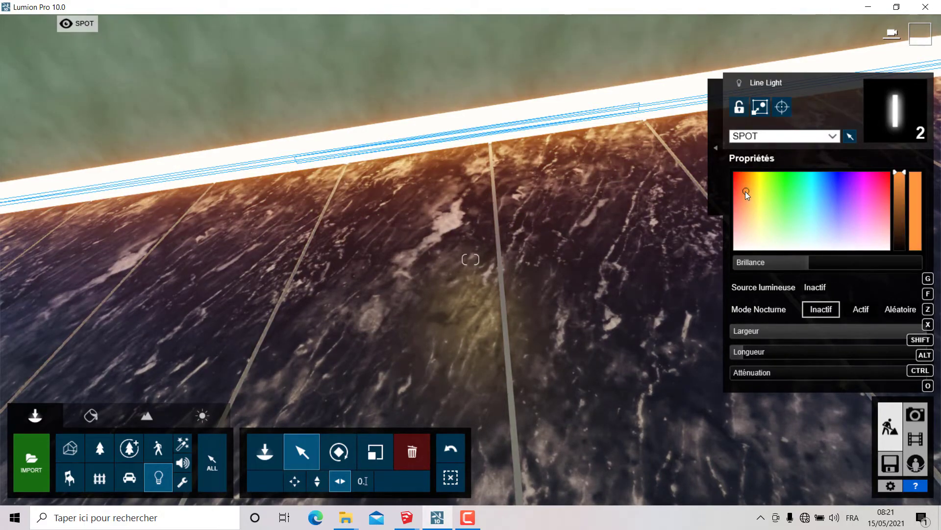
Raise the line lights' brightness so they softly wash the marble wall's top.
right_drag(473, 301, 435, 292)
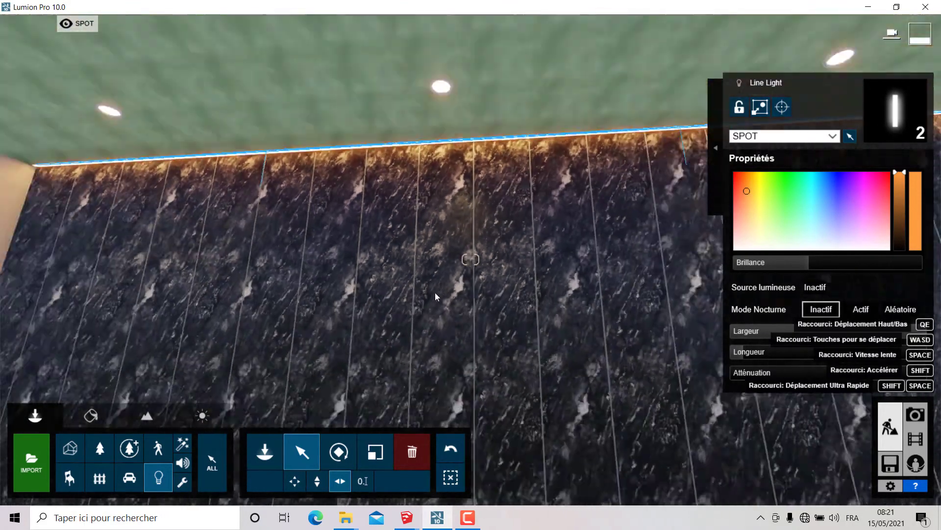
scroll(436, 292, down, 5)
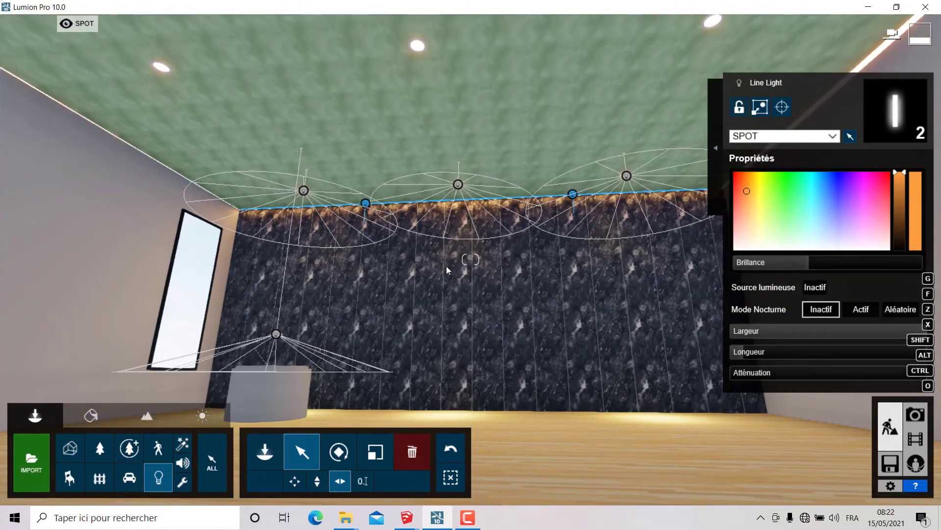
scroll(446, 266, up, 5)
right_drag(451, 299, 594, 335)
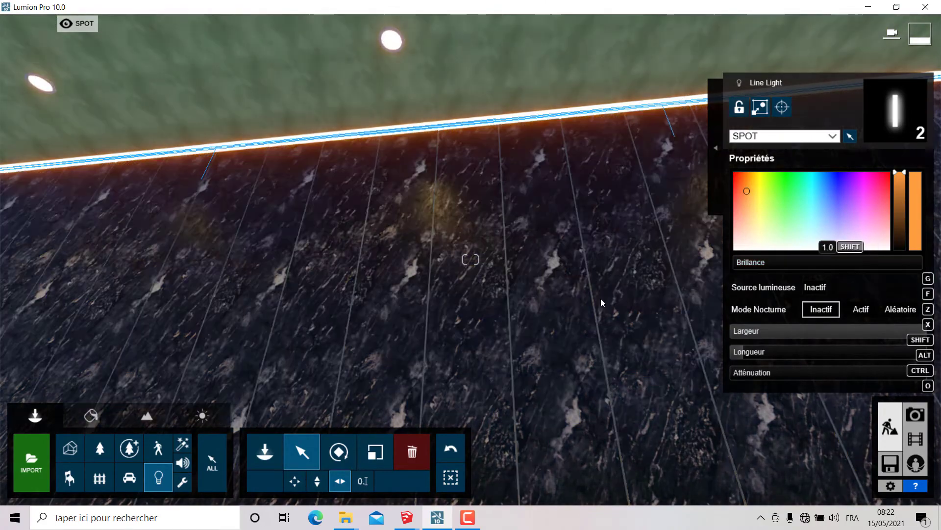
mouse_move(912, 262)
mouse_down()
mouse_move(824, 281)
mouse_move(853, 265)
mouse_up()
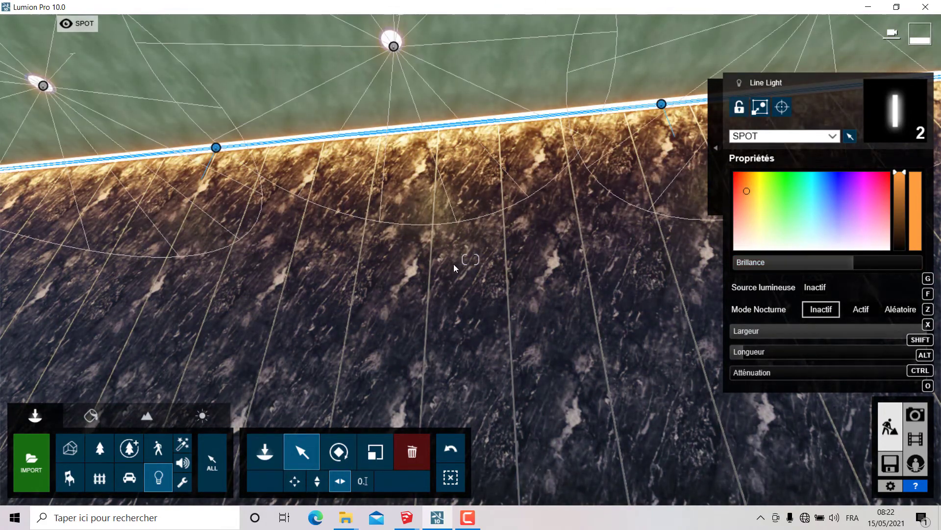
right_drag(454, 264, 456, 295)
scroll(399, 233, down, 5)
scroll(340, 195, up, 6)
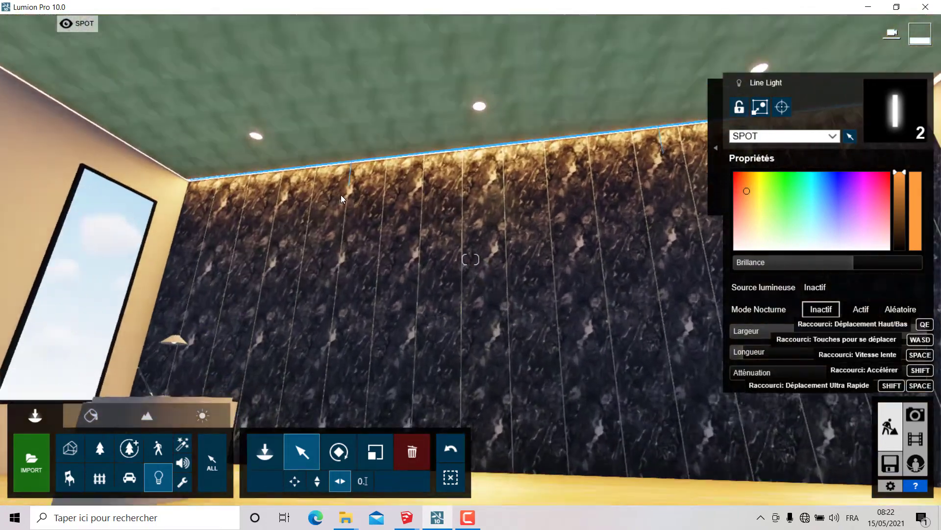
scroll(362, 320, down, 5)
scroll(386, 311, down, 3)
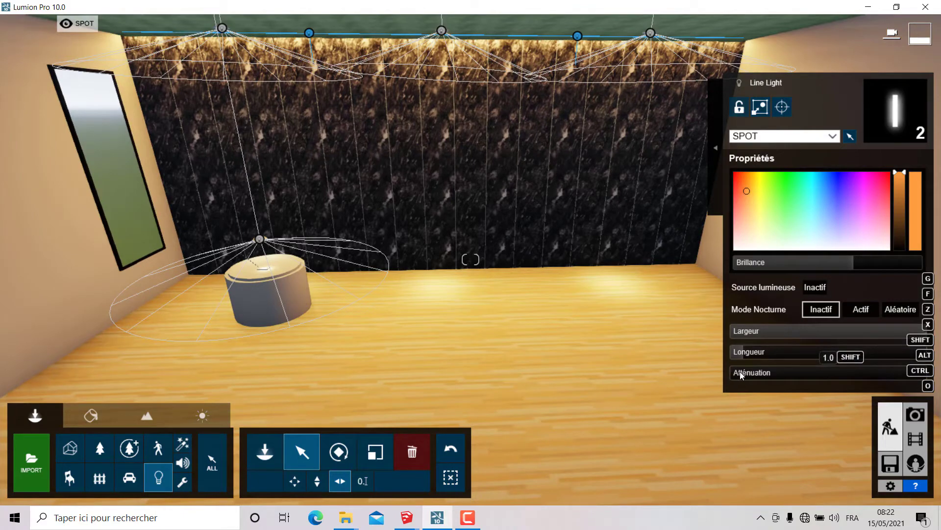
Set the line lights' attenuation to slightly under 3.0, after trying the maximum.
drag(748, 374, 939, 385)
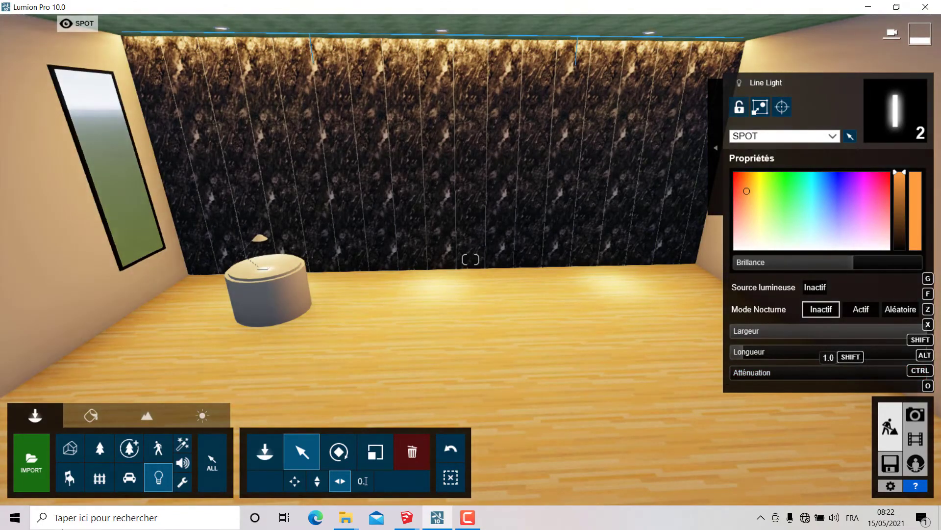
drag(749, 373, 828, 374)
drag(827, 446, 772, 429)
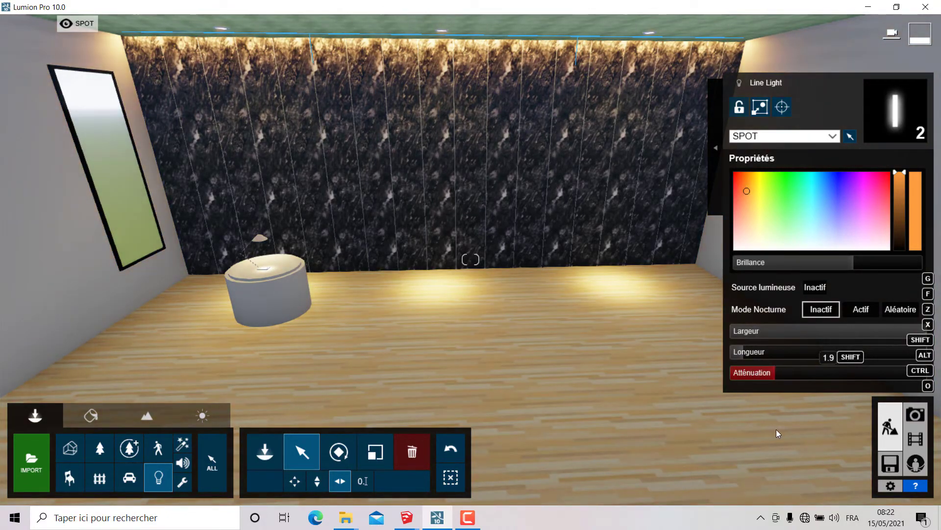
Look around the room to check the lighting, then preview it in Photo mode.
mouse_move(783, 428)
right_down()
mouse_move(764, 421)
mouse_move(552, 182)
mouse_move(339, 169)
right_up()
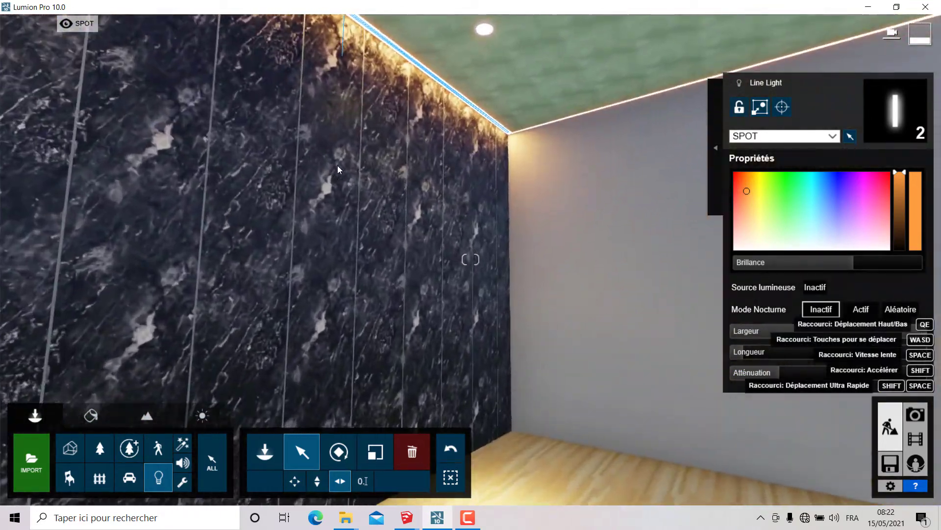
right_drag(339, 169, 869, 383)
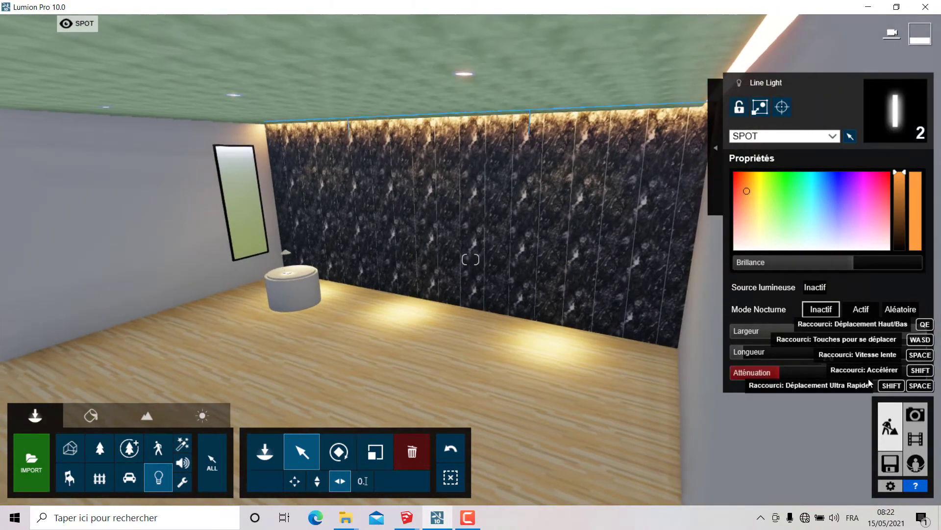
click(915, 415)
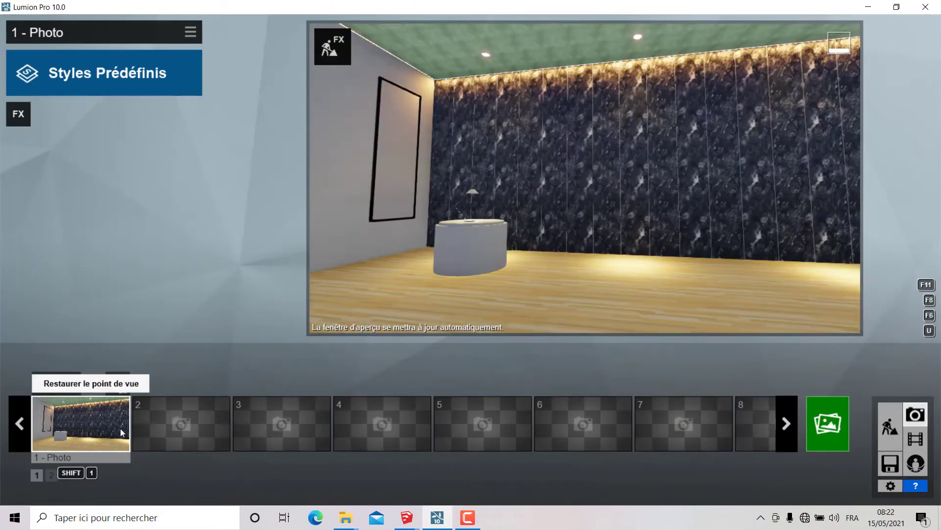
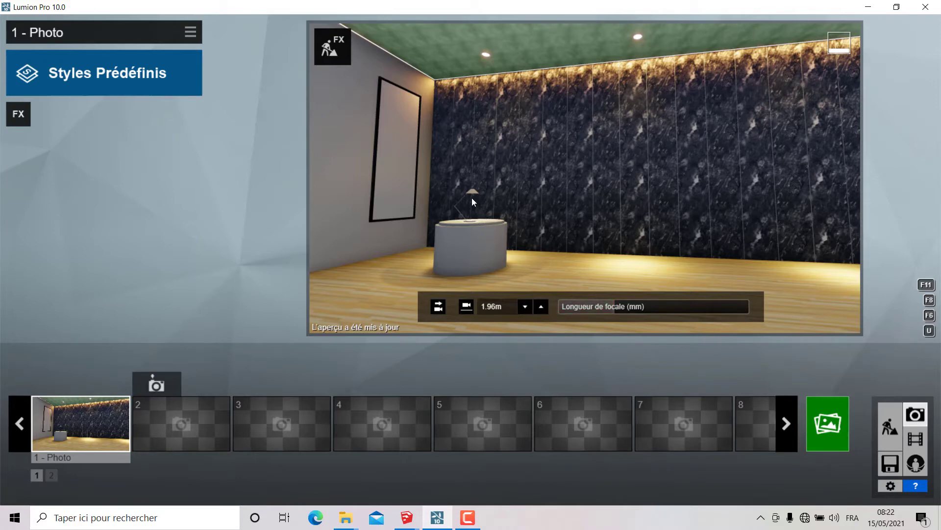
Add the Déflecteur de lentilles effect from the Caméra category to photo 1.
click(13, 113)
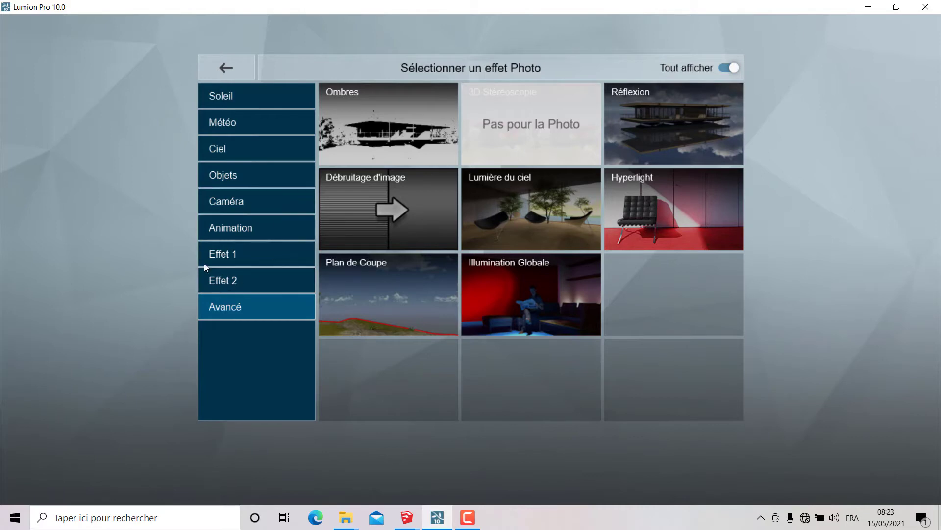
click(224, 274)
click(244, 260)
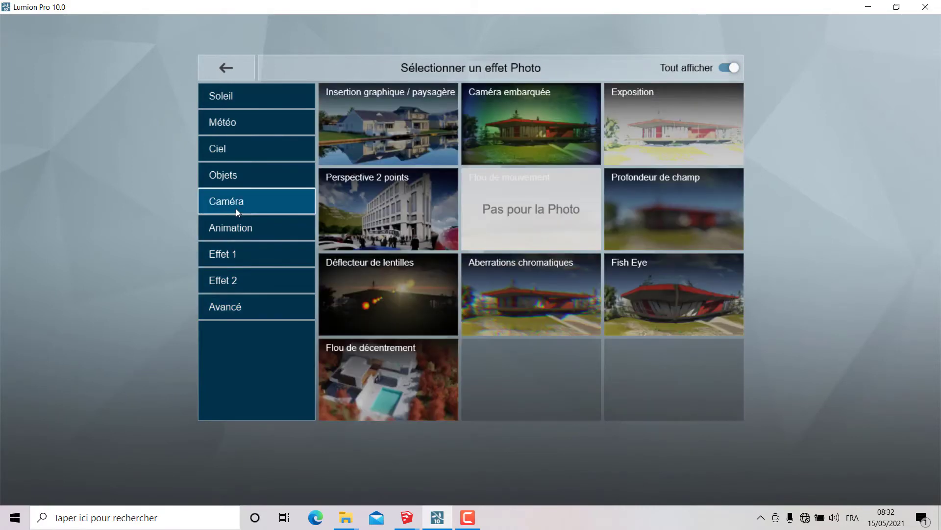
click(384, 267)
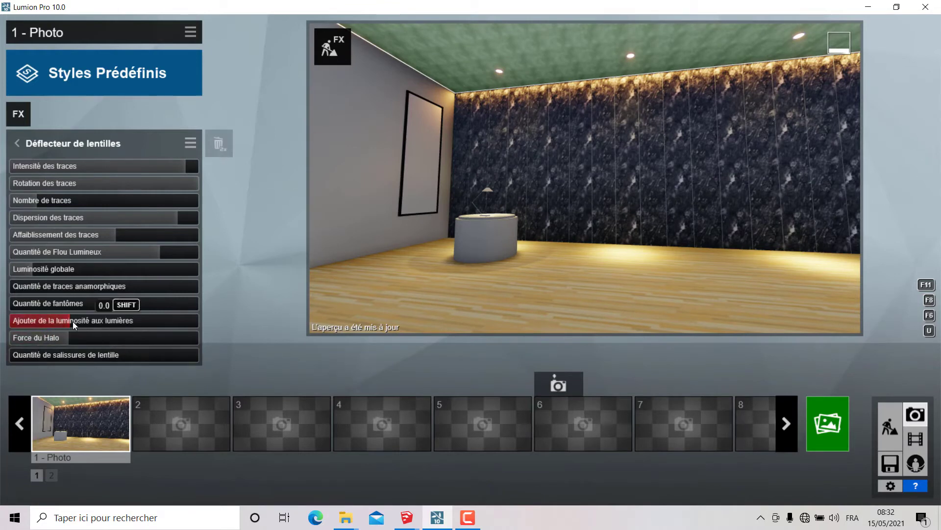
Tune the luminosité aux lumières slider that brightens the lights.
drag(70, 325, 170, 316)
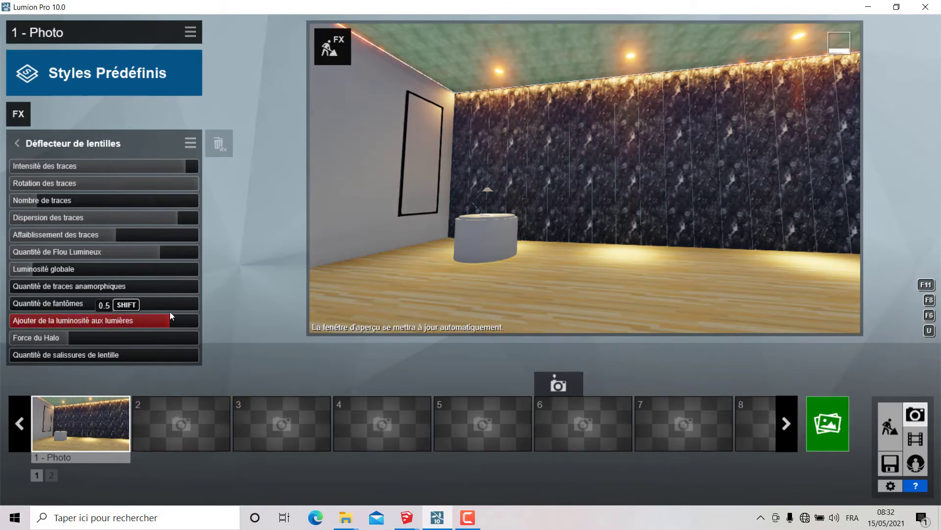
drag(172, 311, 198, 310)
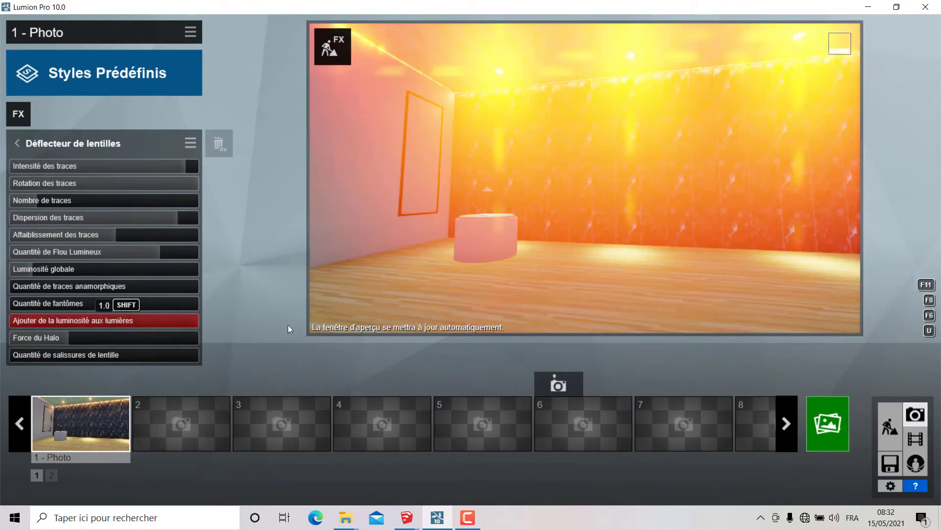
drag(196, 320, 60, 325)
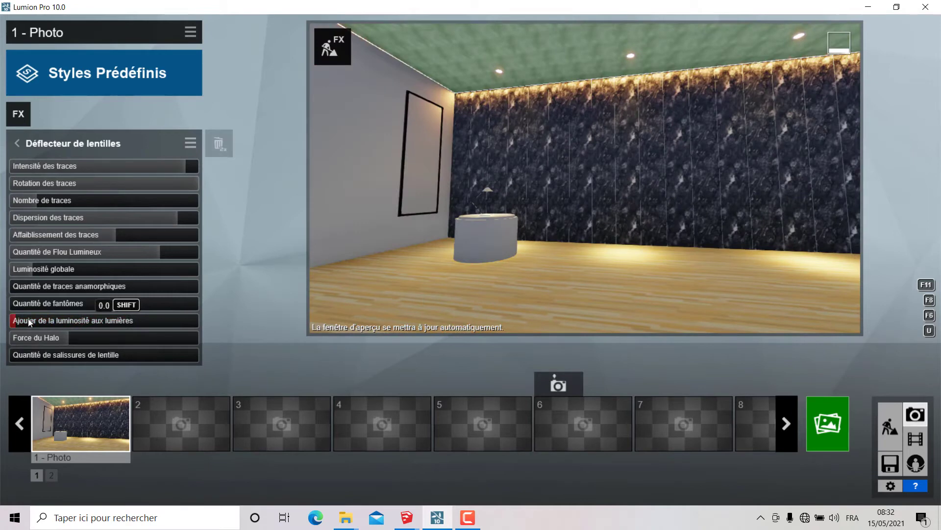
mouse_move(128, 318)
mouse_down()
mouse_move(313, 311)
mouse_move(100, 337)
mouse_up()
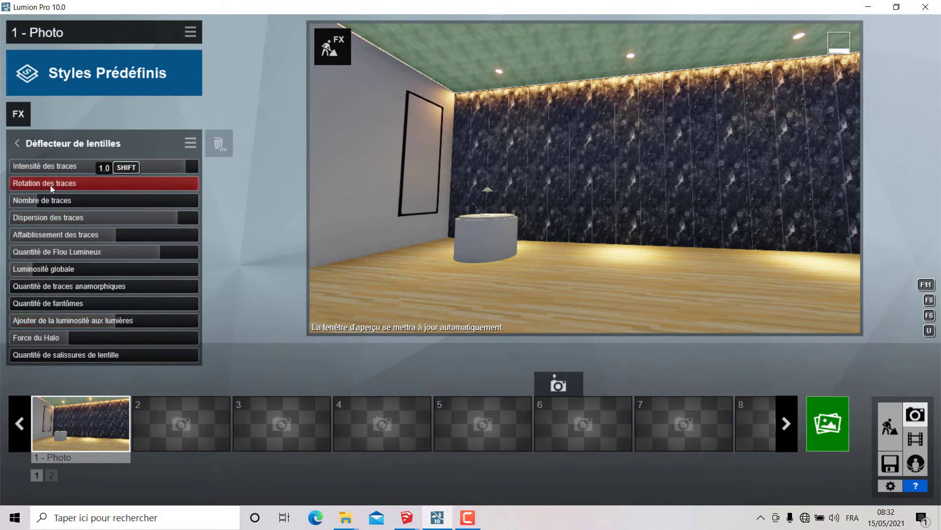
Raise the flare streak count and lower the streak dispersion and fading.
drag(40, 199, 62, 202)
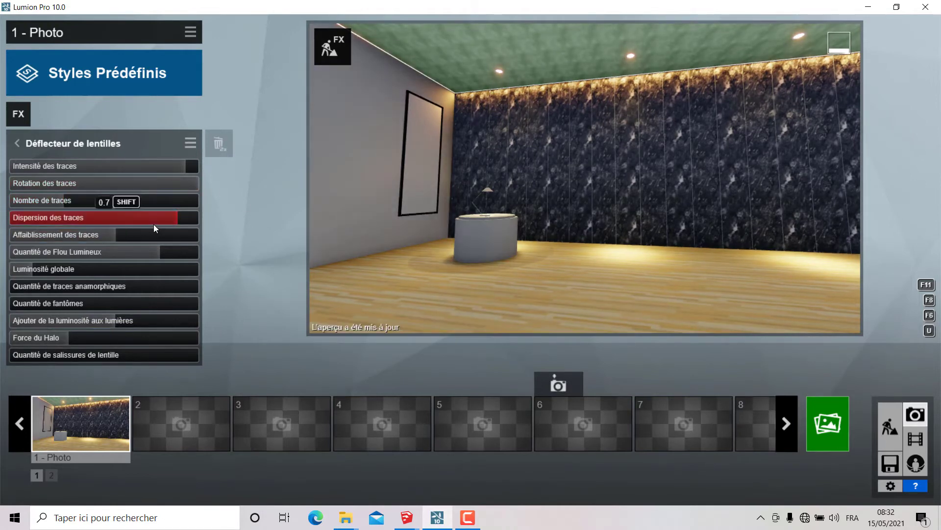
drag(166, 226, 134, 224)
drag(48, 220, 135, 220)
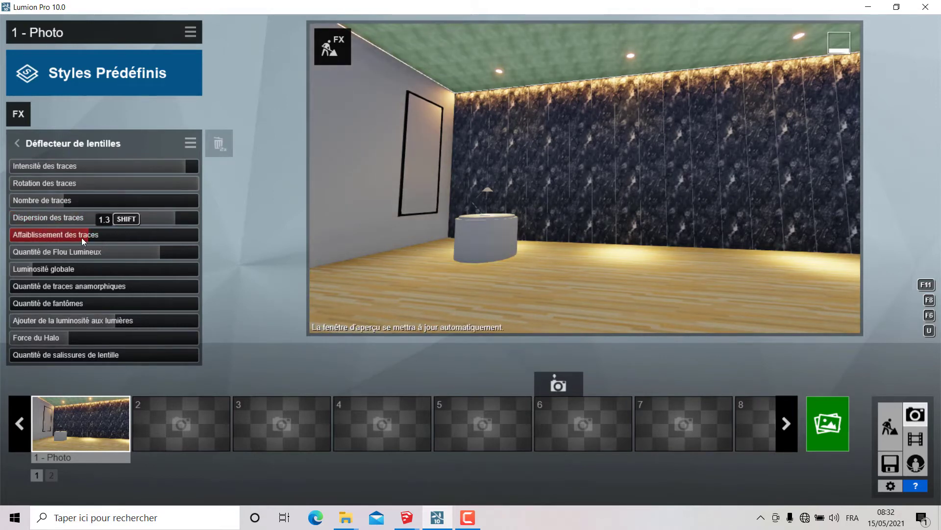
mouse_move(38, 238)
mouse_down()
mouse_move(2, 228)
mouse_move(204, 237)
mouse_move(60, 228)
mouse_up()
drag(117, 234, 110, 234)
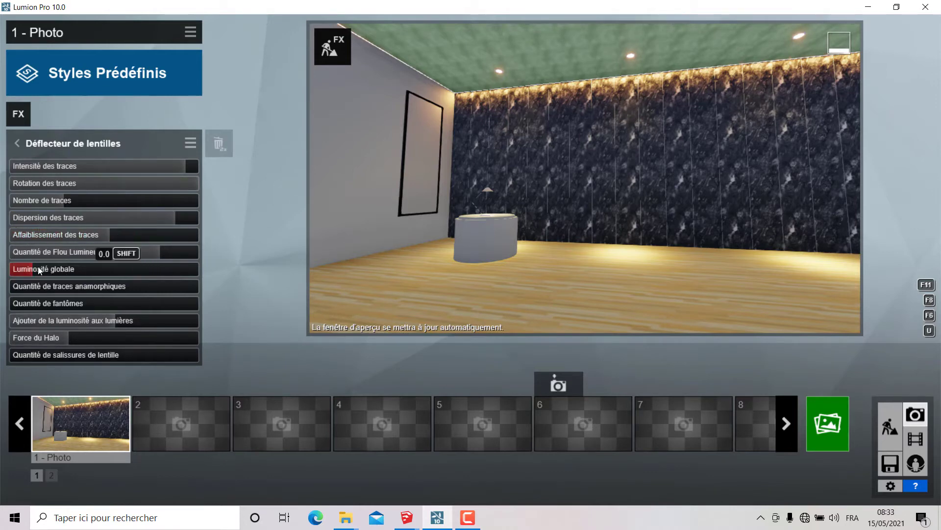
Raise overall flare brightness, set ghosts to 0, and nudge light brightening and halo strength.
mouse_move(39, 268)
mouse_down()
mouse_move(101, 269)
mouse_move(38, 275)
mouse_move(7, 293)
mouse_up()
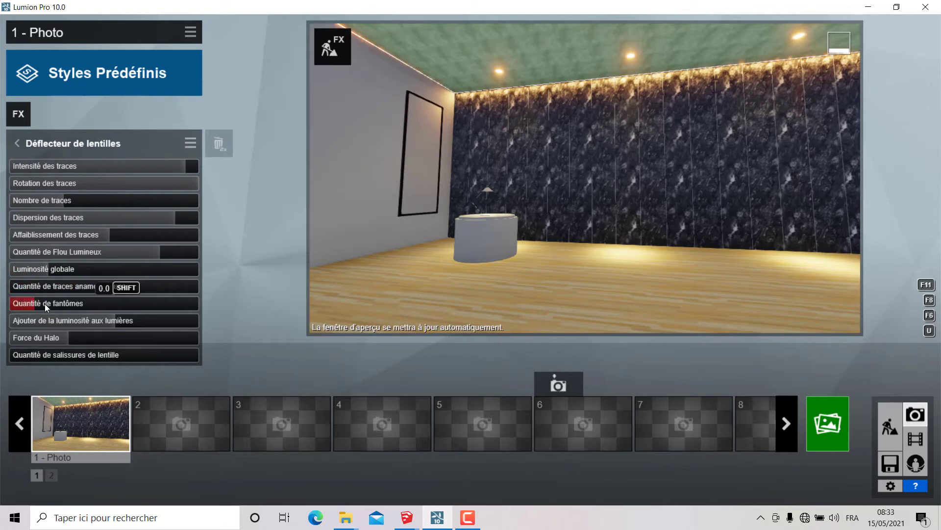
drag(128, 308, 19, 308)
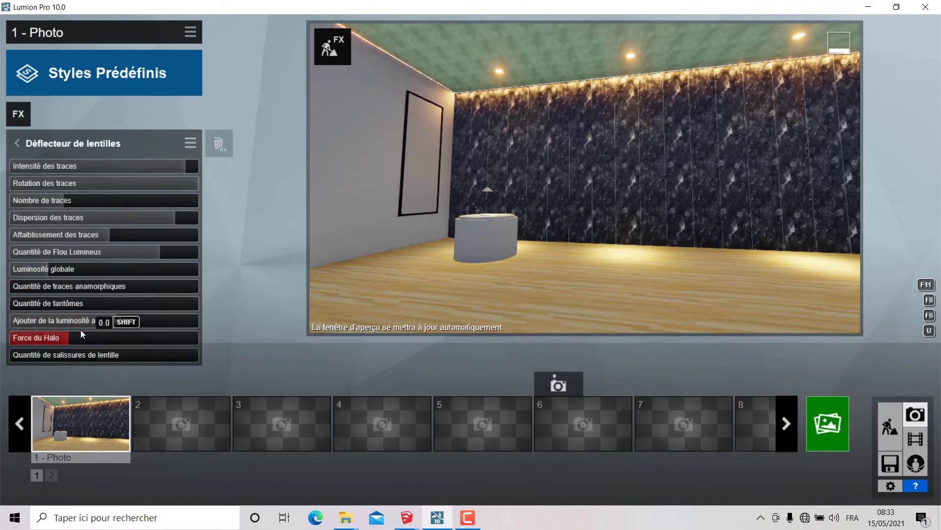
drag(118, 322, 147, 323)
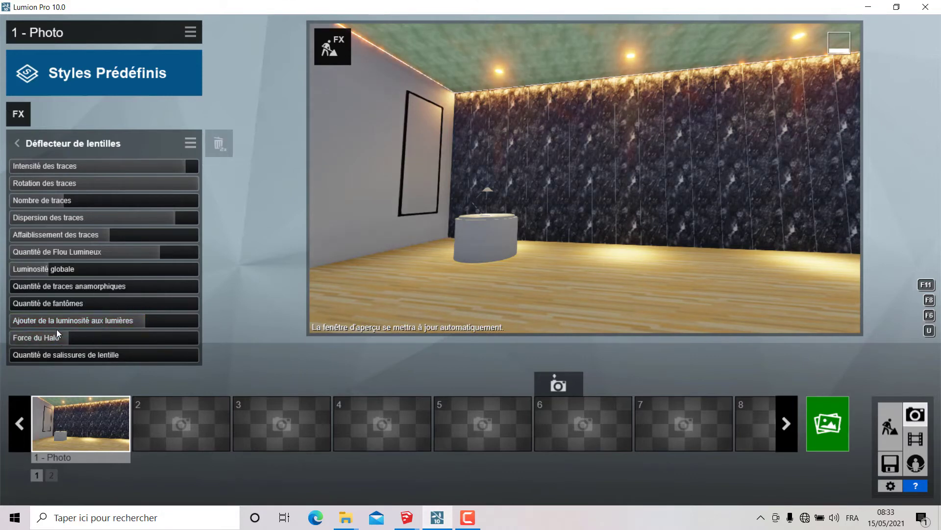
mouse_move(63, 338)
mouse_down()
mouse_move(103, 338)
mouse_move(69, 347)
mouse_move(56, 339)
mouse_up()
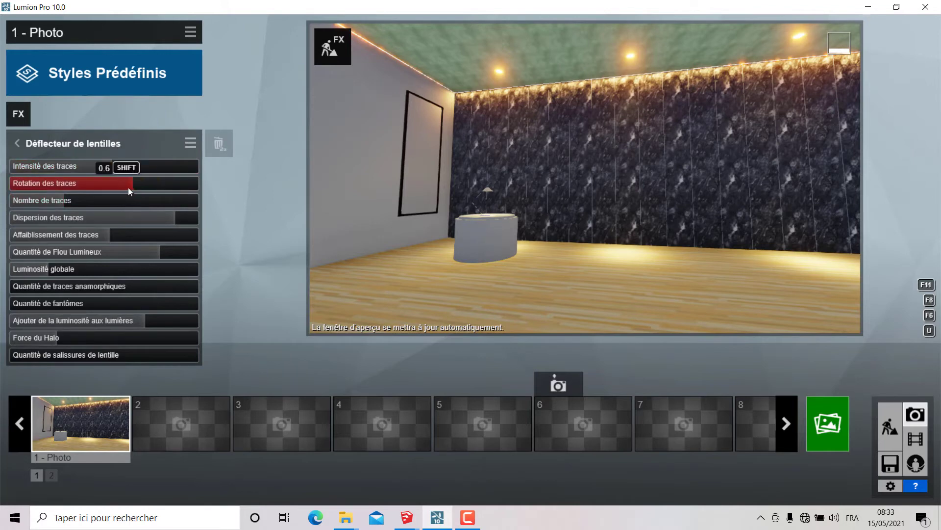
Adjust streak rotation and reduce the streak count, pushing rotation to maximum.
drag(128, 187, 153, 185)
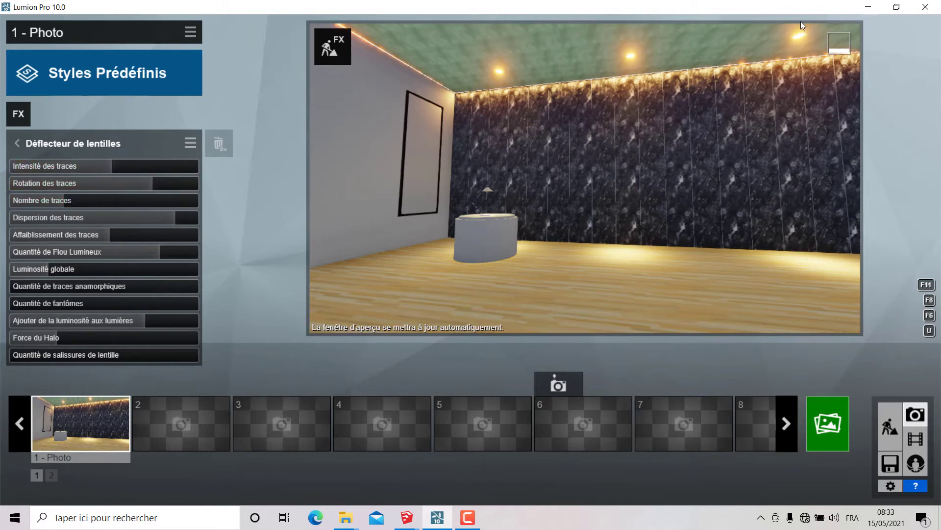
mouse_move(161, 182)
mouse_down()
mouse_move(109, 186)
mouse_move(139, 190)
mouse_up()
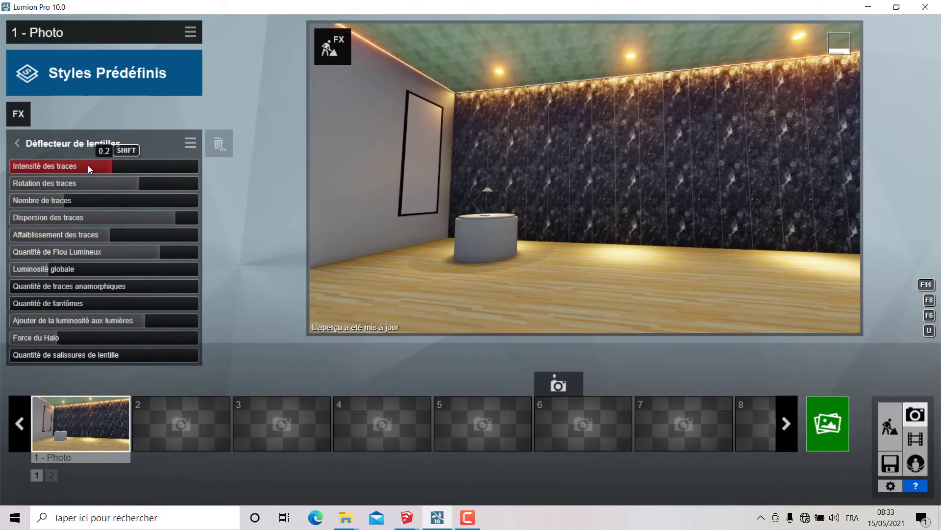
mouse_move(63, 197)
mouse_down()
mouse_move(32, 204)
mouse_move(145, 206)
mouse_up()
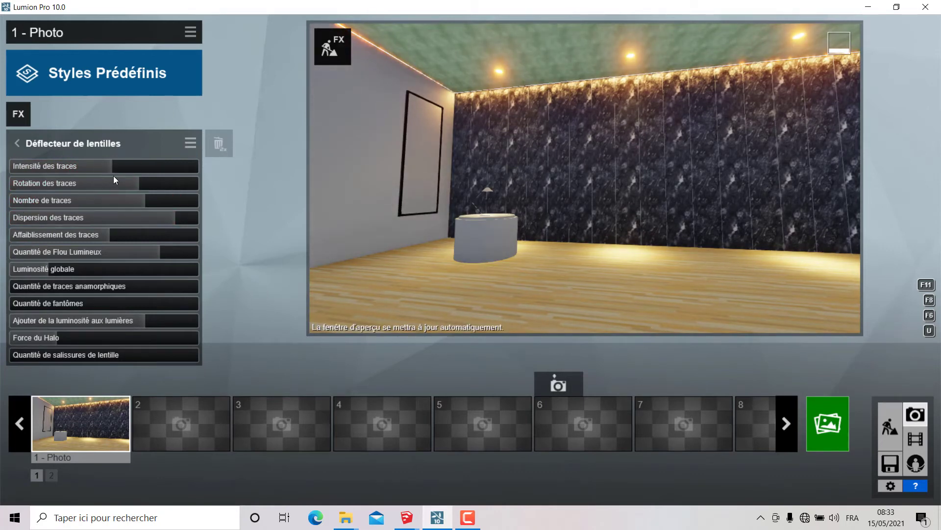
drag(114, 177, 209, 192)
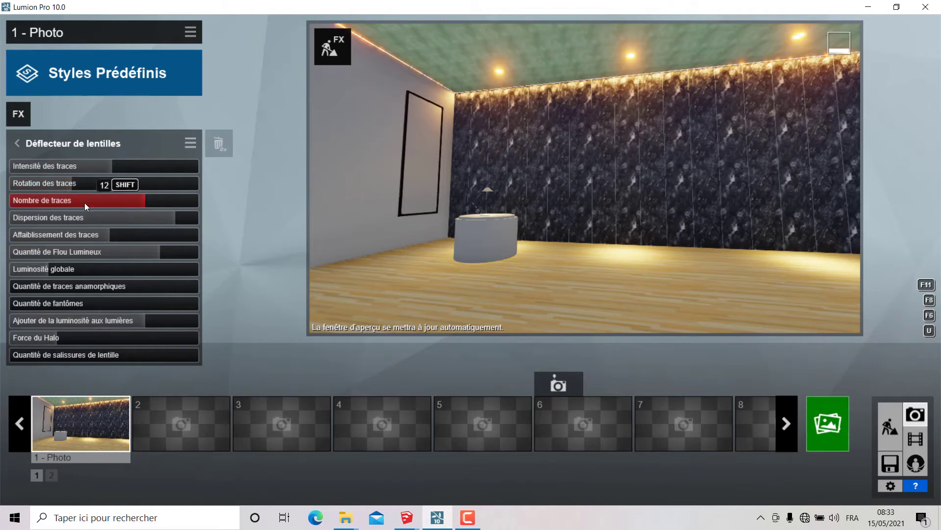
Set streak dispersion to zero, lower streak fading, and set rotation to about 0.4.
drag(169, 222, 121, 217)
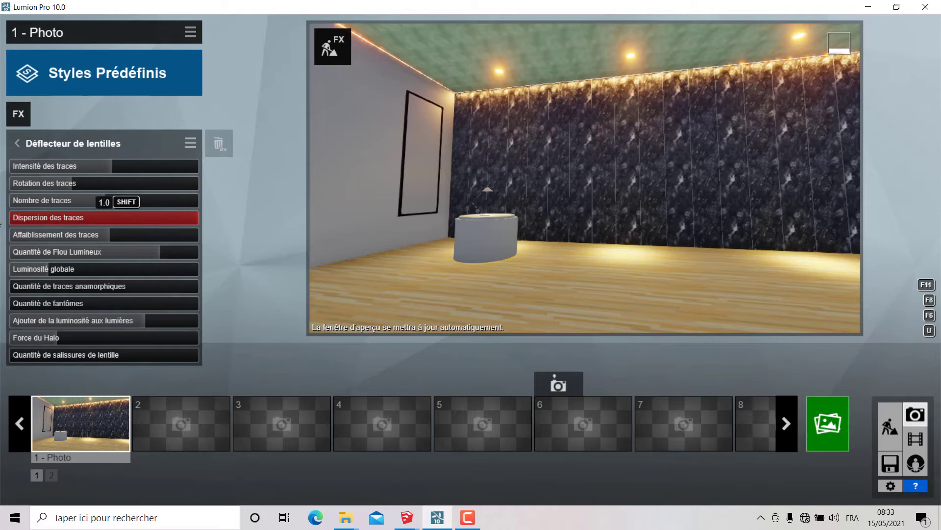
mouse_move(291, 214)
mouse_down()
mouse_move(0, 219)
mouse_move(26, 218)
mouse_up()
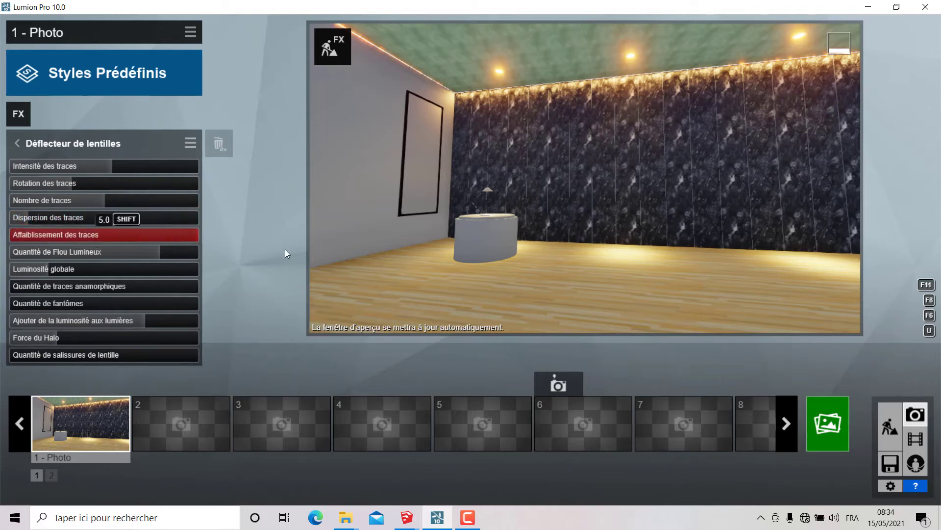
drag(285, 250, 0, 259)
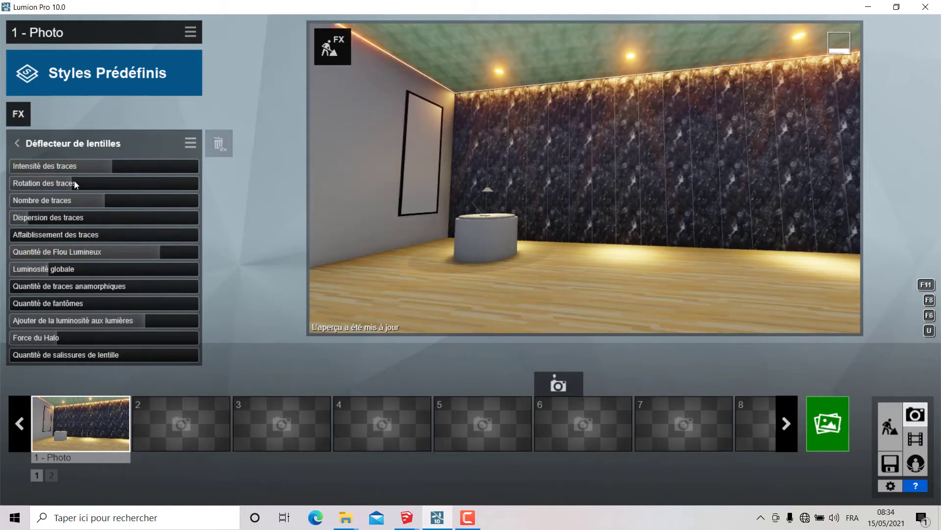
mouse_move(75, 181)
mouse_down()
mouse_move(96, 192)
mouse_move(58, 208)
mouse_up()
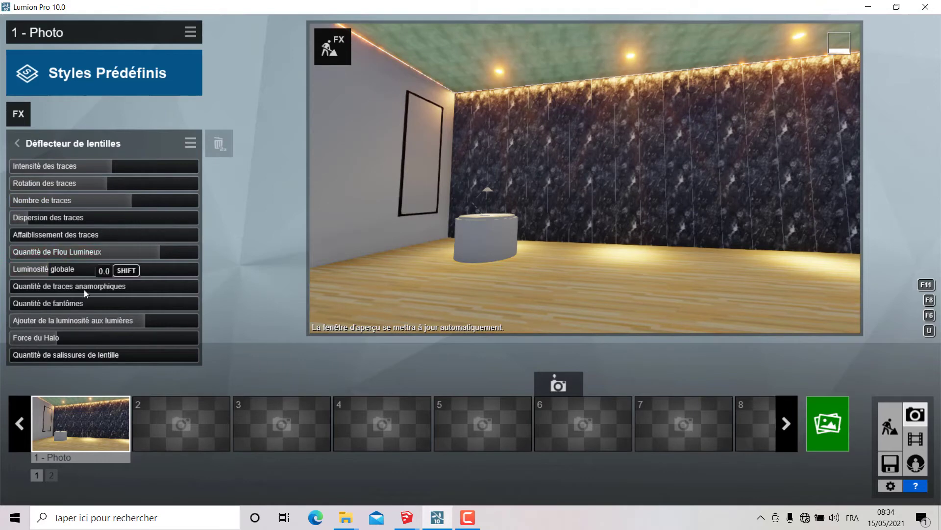
Slightly lower light brightening, cut streaks from 11 to 9, and restore photo 1's viewpoint.
click(134, 321)
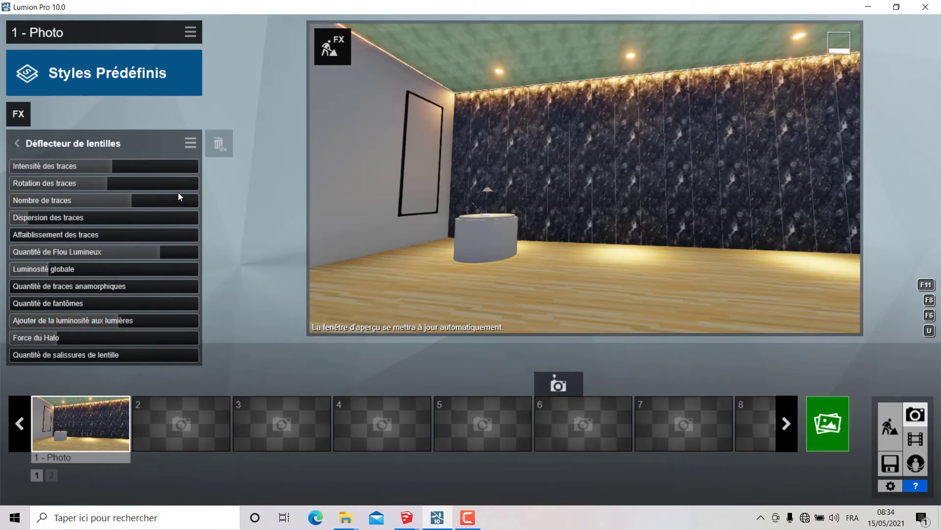
mouse_move(657, 146)
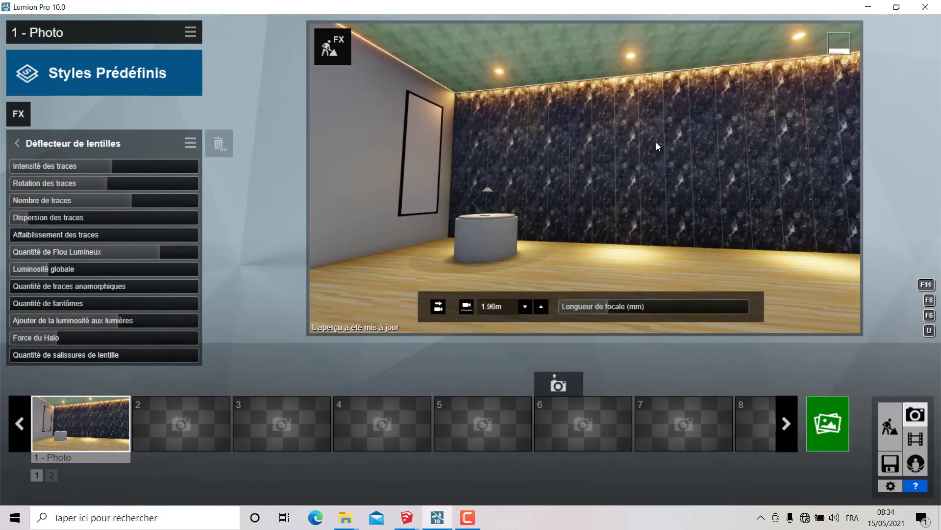
drag(132, 204, 99, 208)
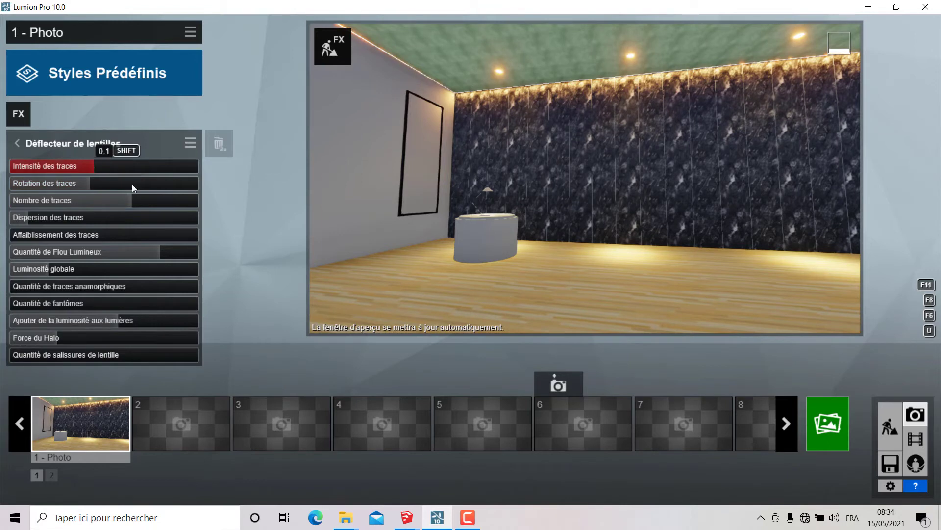
click(87, 416)
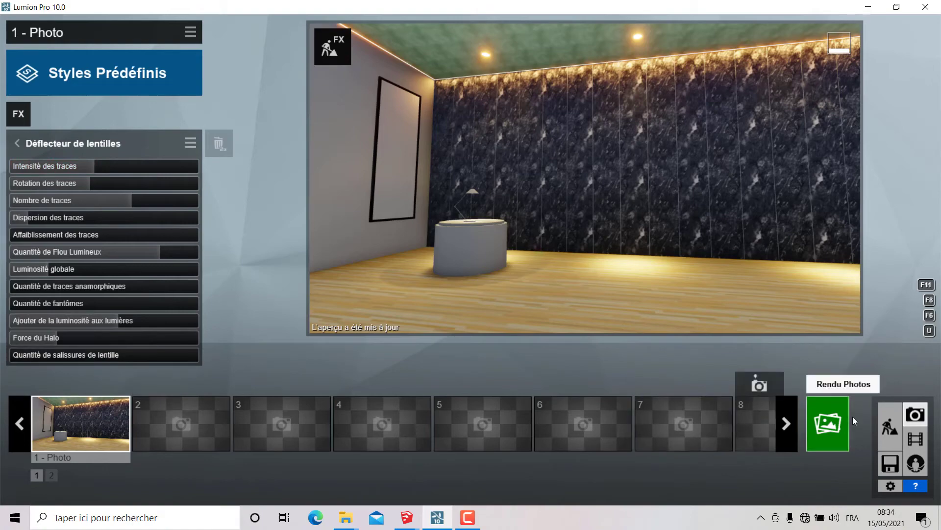
Back in Build mode, select the three ceiling spot lamps.
click(890, 426)
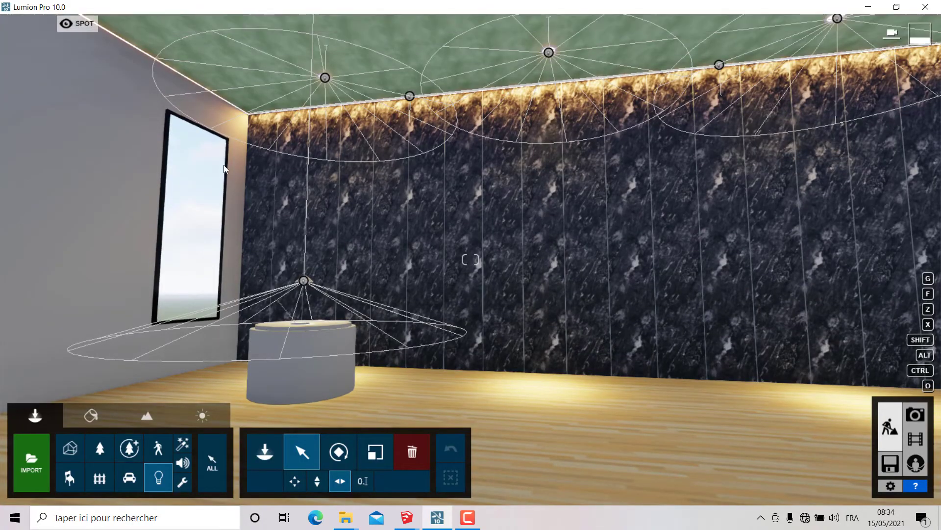
click(325, 77)
key(f)
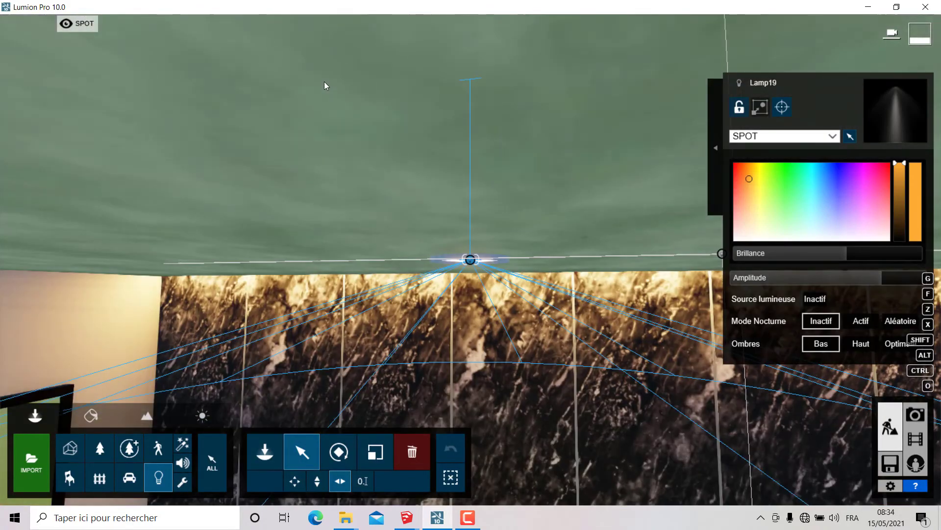
right_drag(465, 423, 465, 423)
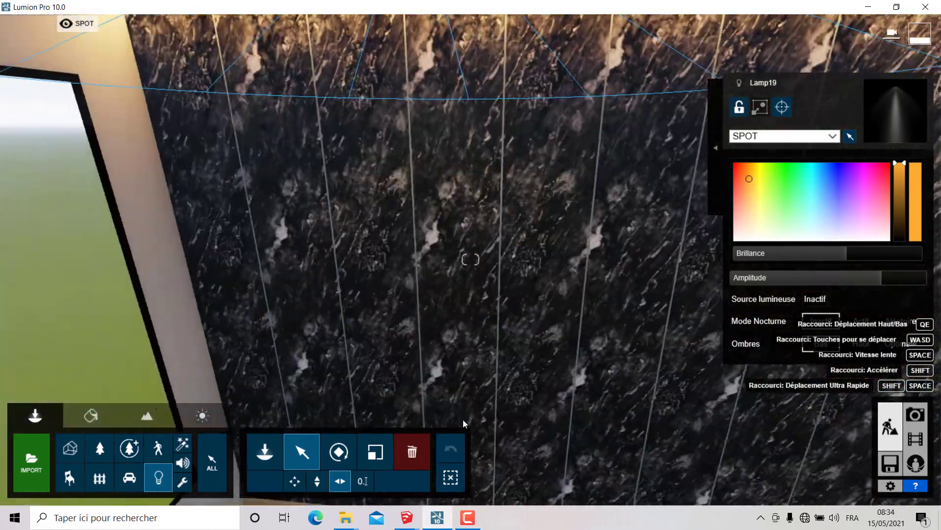
scroll(465, 423, down, 5)
right_drag(462, 395, 463, 395)
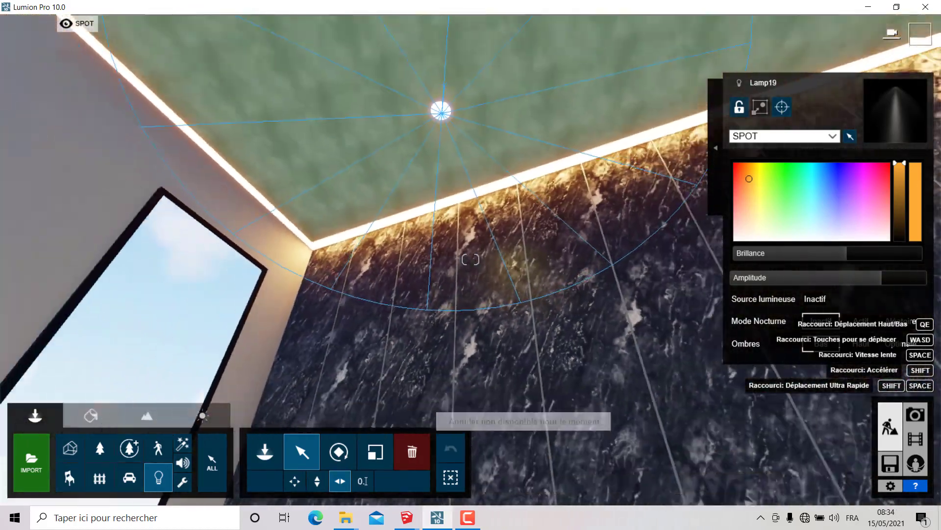
right_drag(474, 242, 474, 243)
ctrl+click(431, 207)
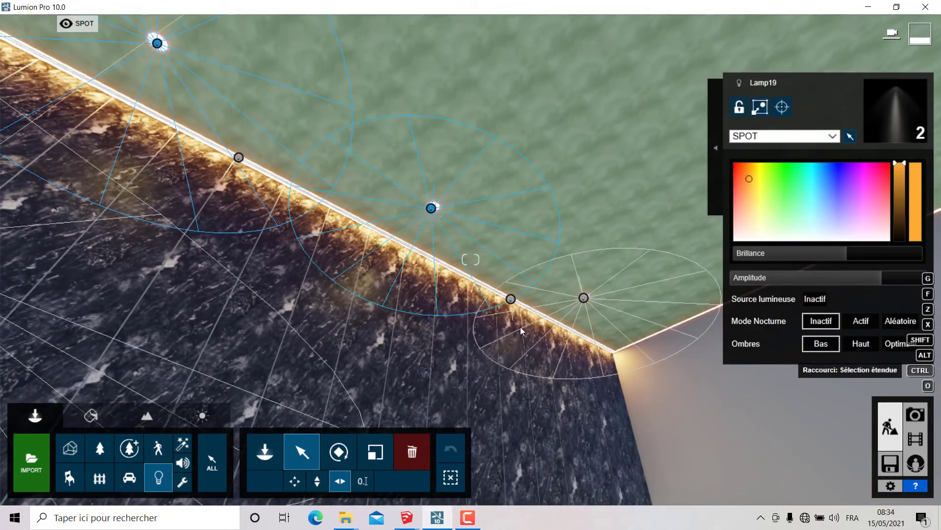
ctrl+click(584, 296)
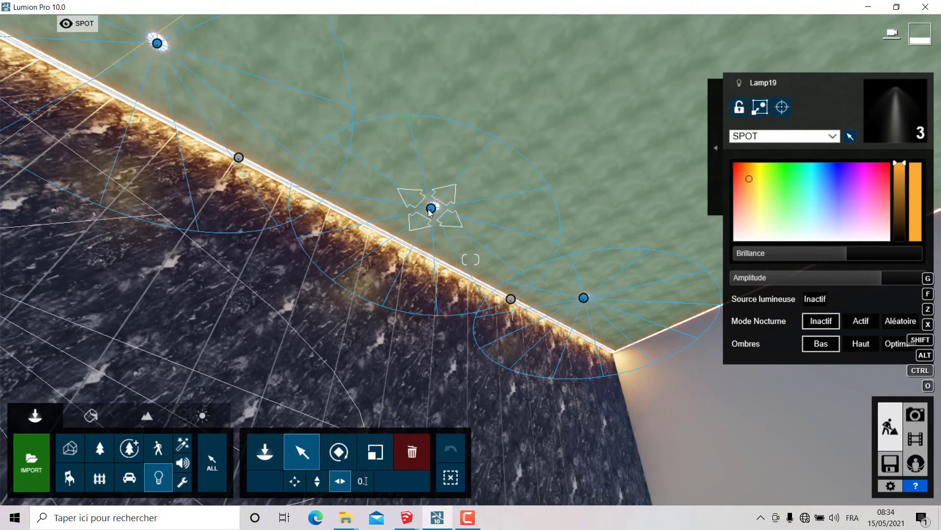
Slide the spot lamps along the ceiling edge and lower them down the marble wall.
drag(431, 207, 396, 235)
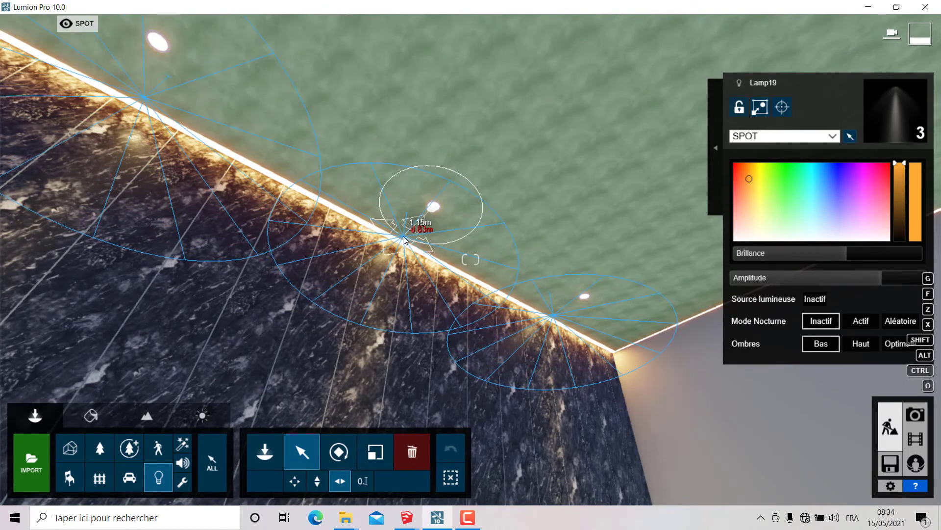
drag(396, 236, 400, 239)
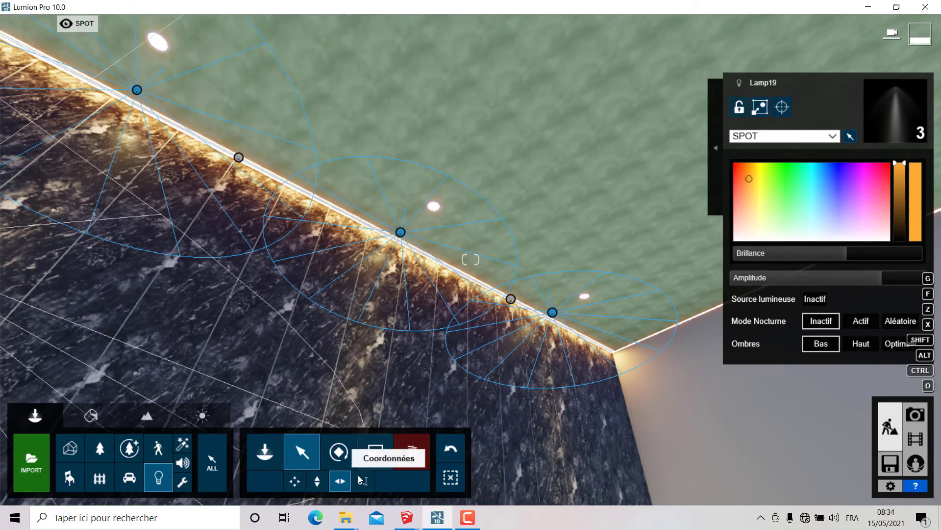
click(323, 480)
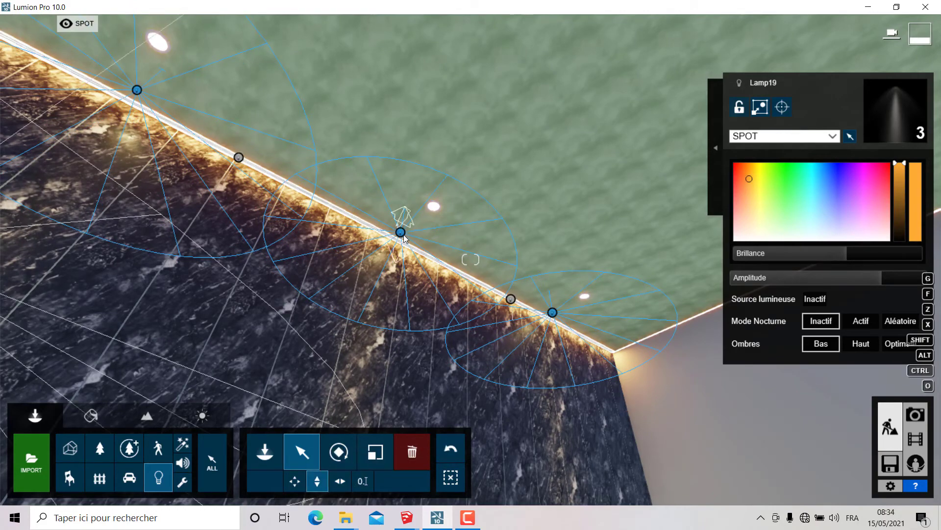
drag(404, 237, 397, 280)
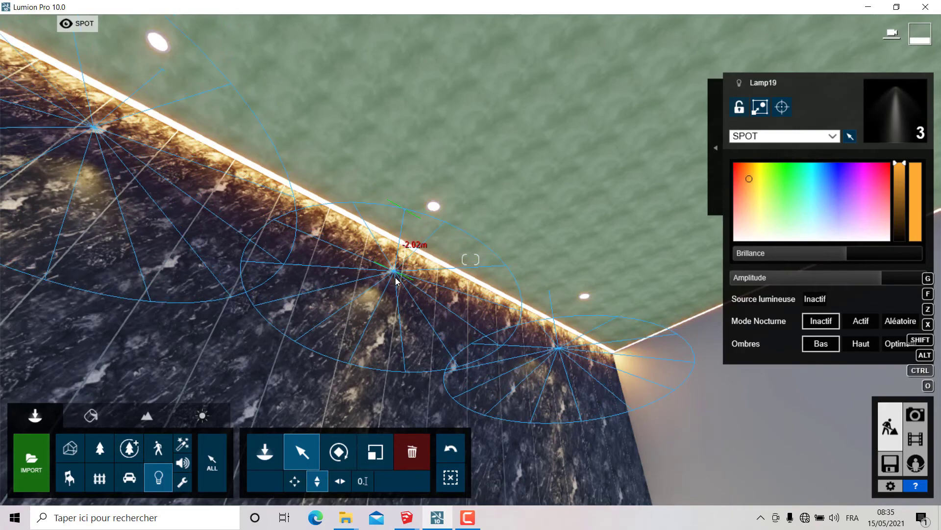
Raise the lamps slightly on the wall and check the shot from photo 1's viewpoint.
right_drag(397, 280, 463, 298)
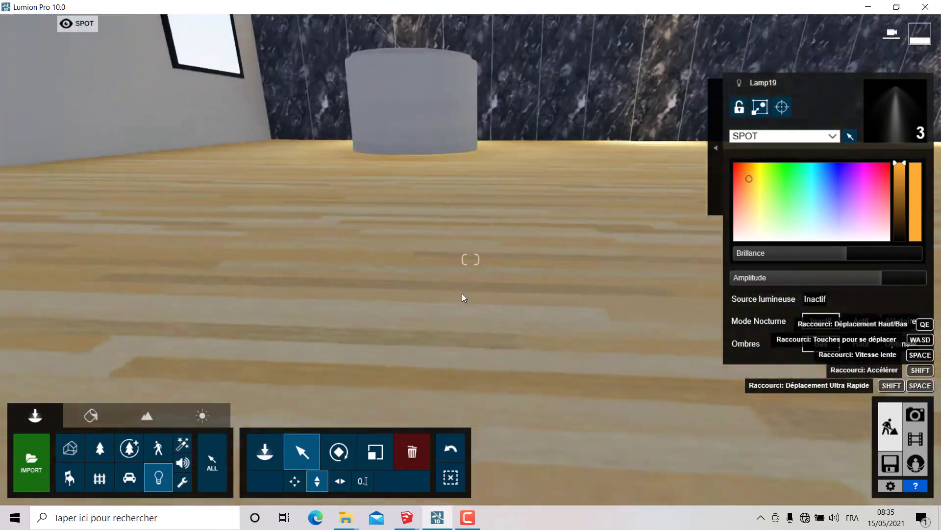
scroll(463, 297, down, 5)
scroll(480, 274, up, 5)
right_drag(495, 255, 518, 221)
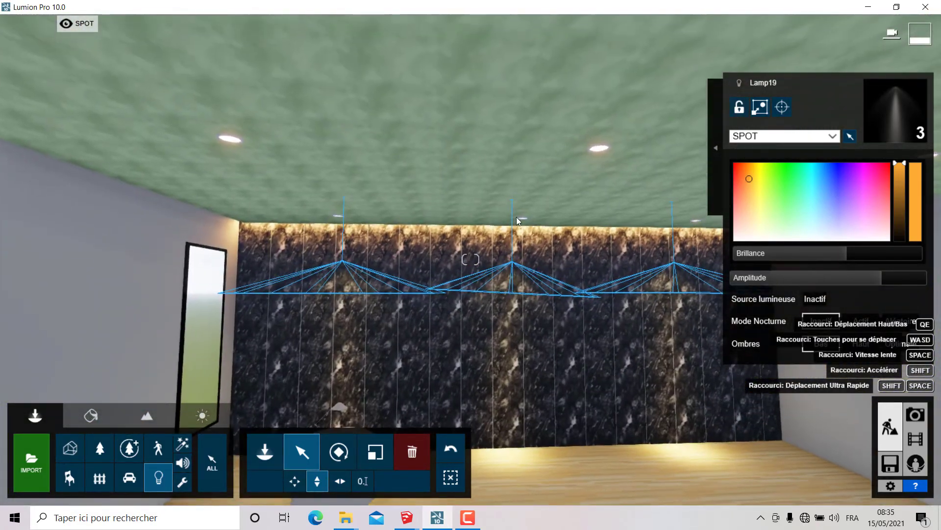
scroll(519, 235, up, 2)
scroll(527, 260, up, 2)
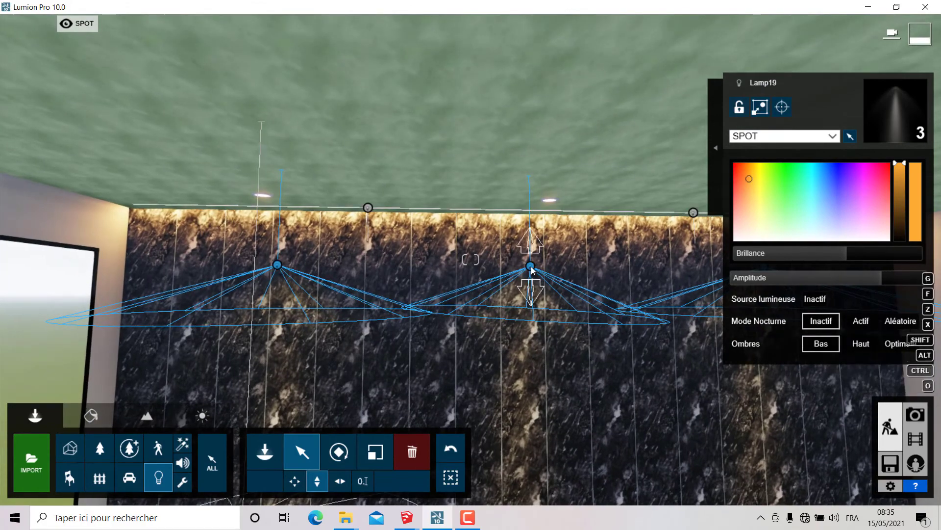
drag(533, 266, 533, 259)
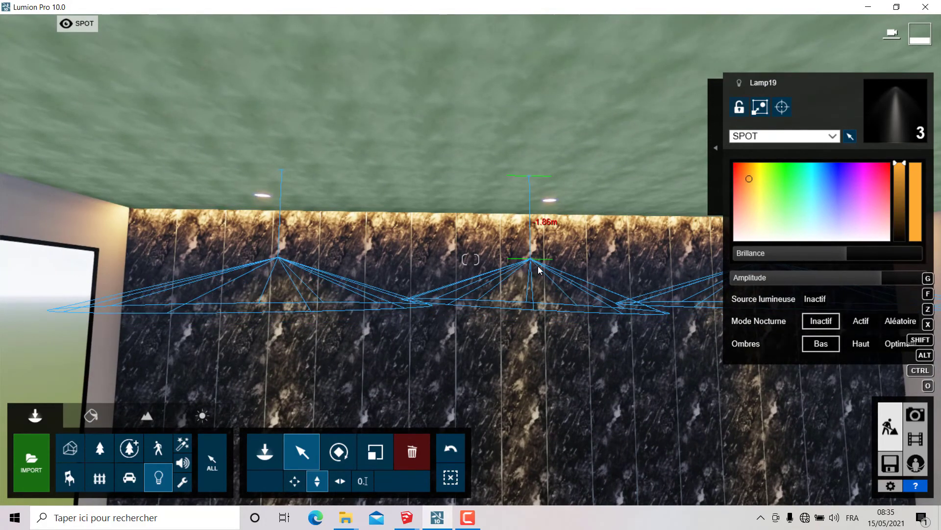
click(915, 415)
click(117, 425)
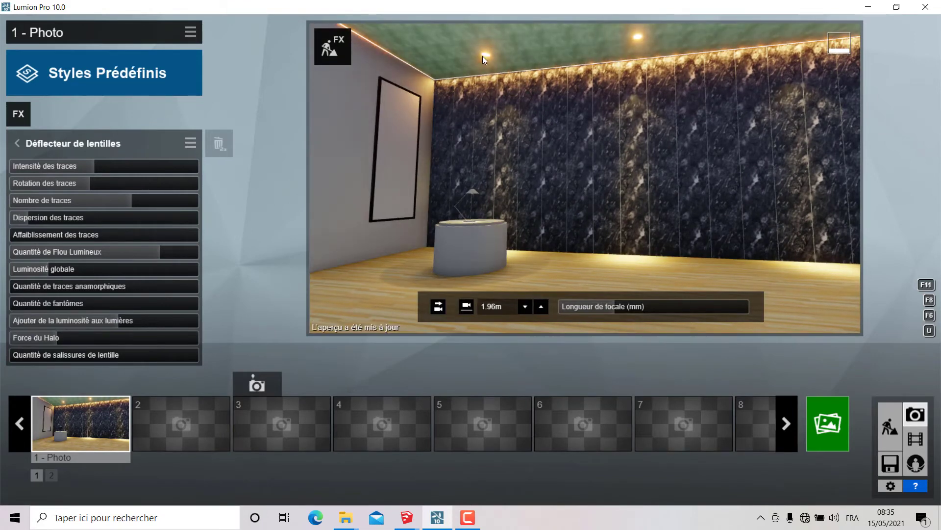
In the Material editor, recolour the ceiling light model's Gold material to pale cream.
click(899, 434)
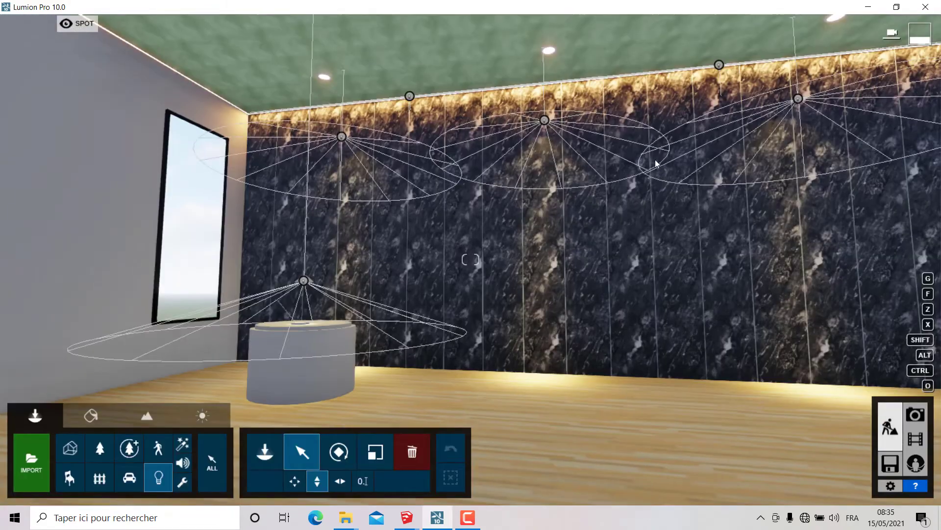
right_drag(656, 157, 492, 131)
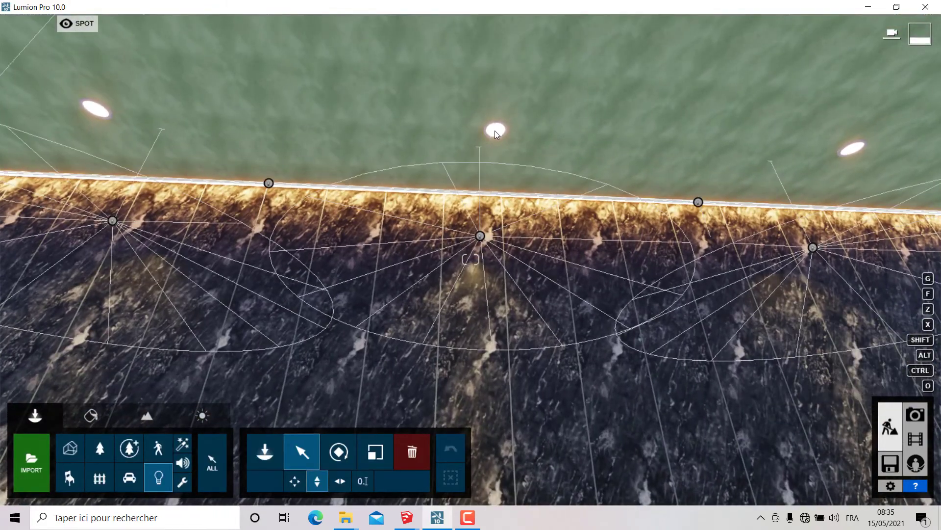
click(91, 416)
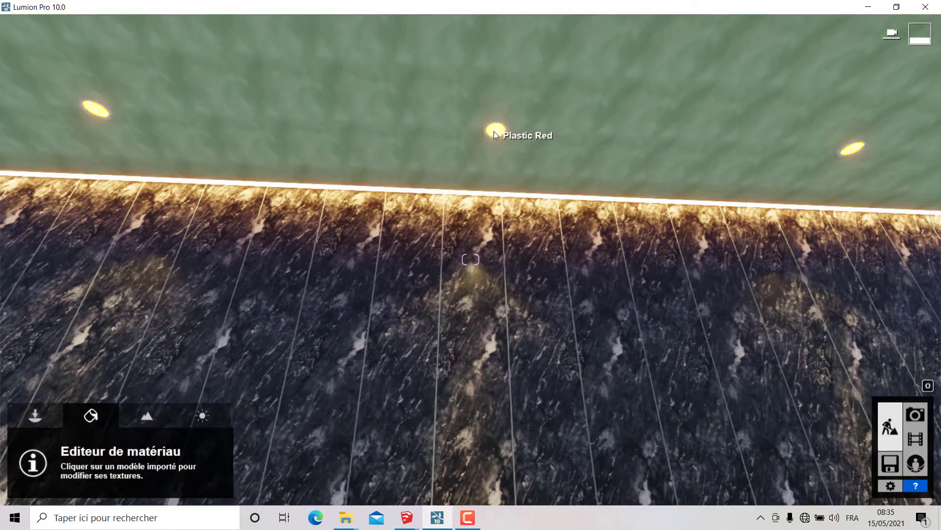
click(494, 131)
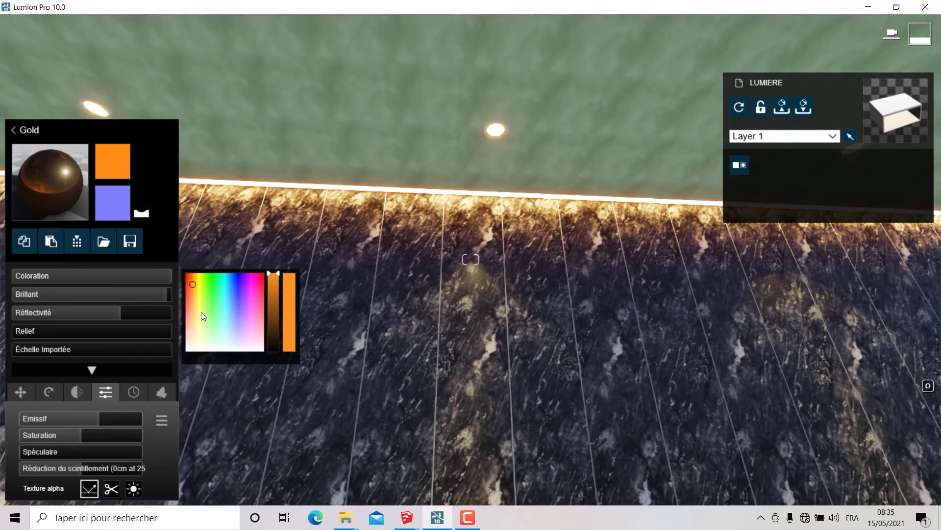
drag(202, 313, 196, 344)
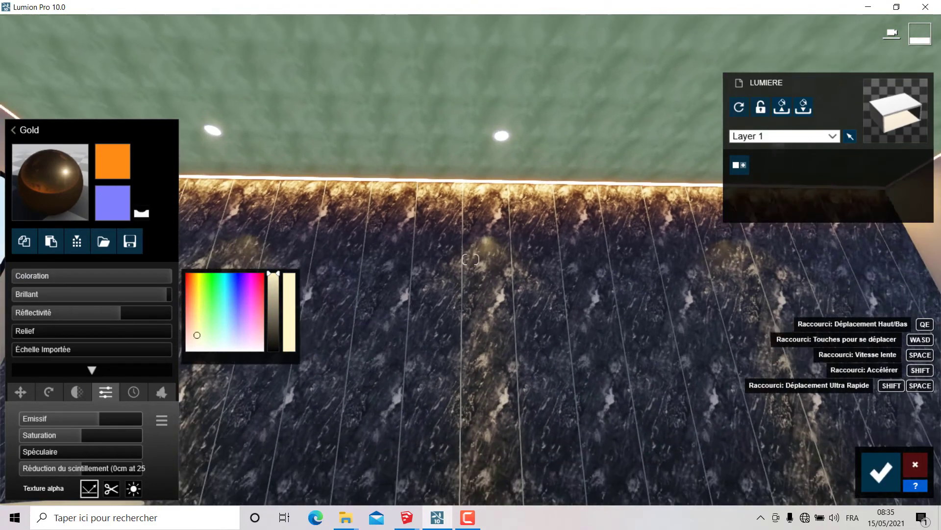
right_drag(424, 321, 539, 343)
Save the material change and set all three spot lamps' light colour to pale near-white.
click(877, 473)
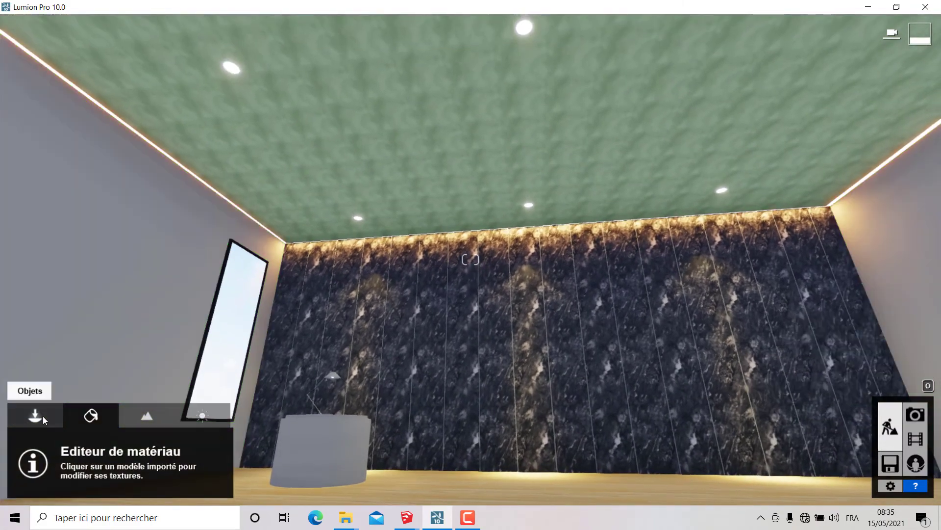
click(40, 416)
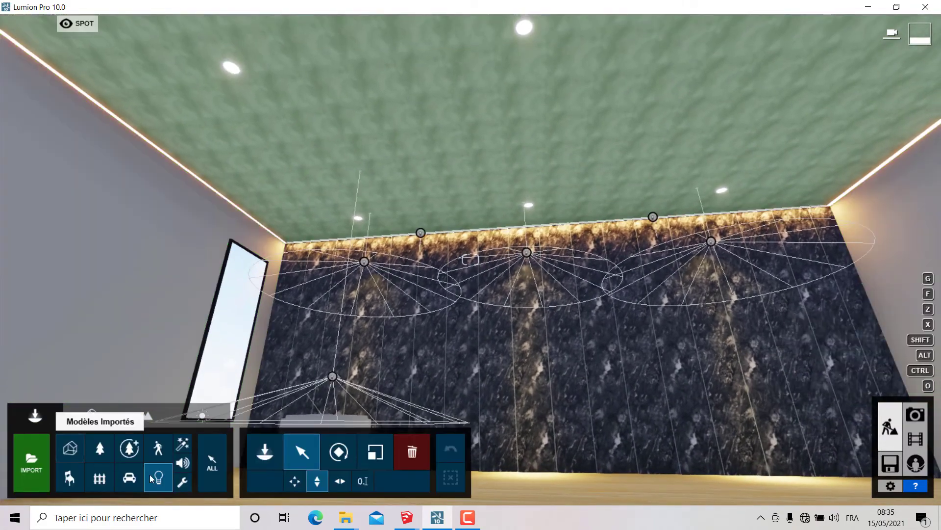
click(365, 261)
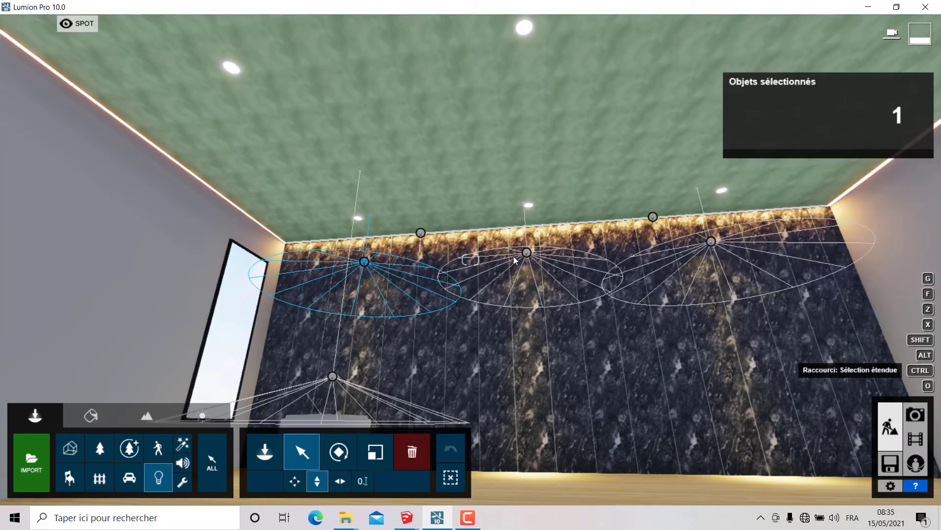
ctrl+click(527, 252)
ctrl+click(711, 241)
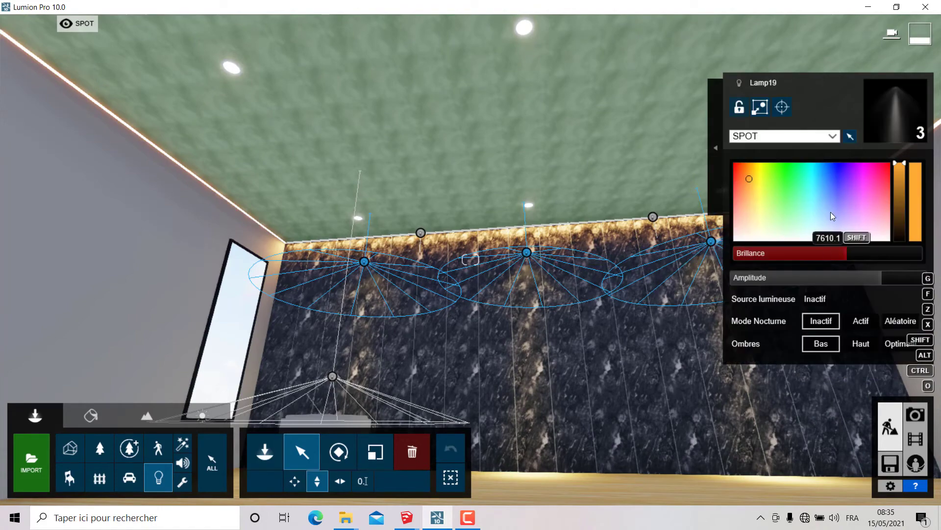
drag(755, 221, 739, 231)
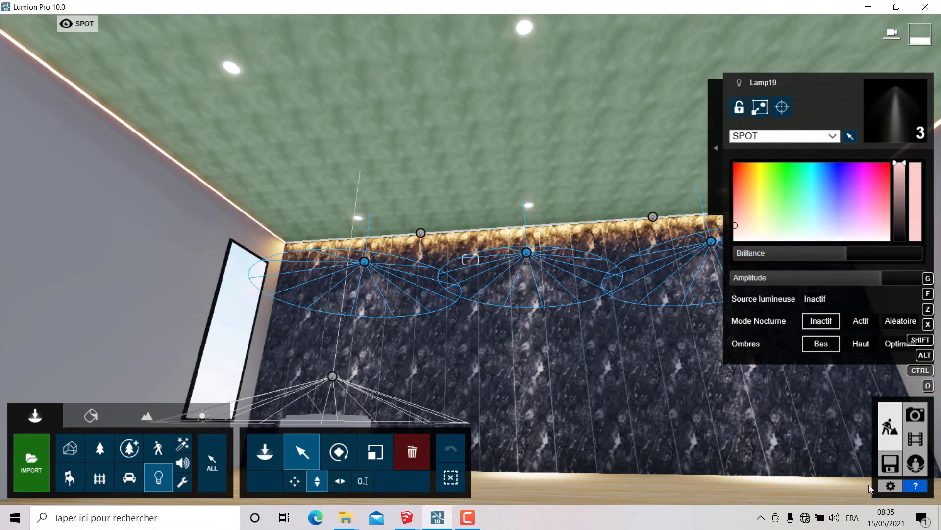
click(915, 414)
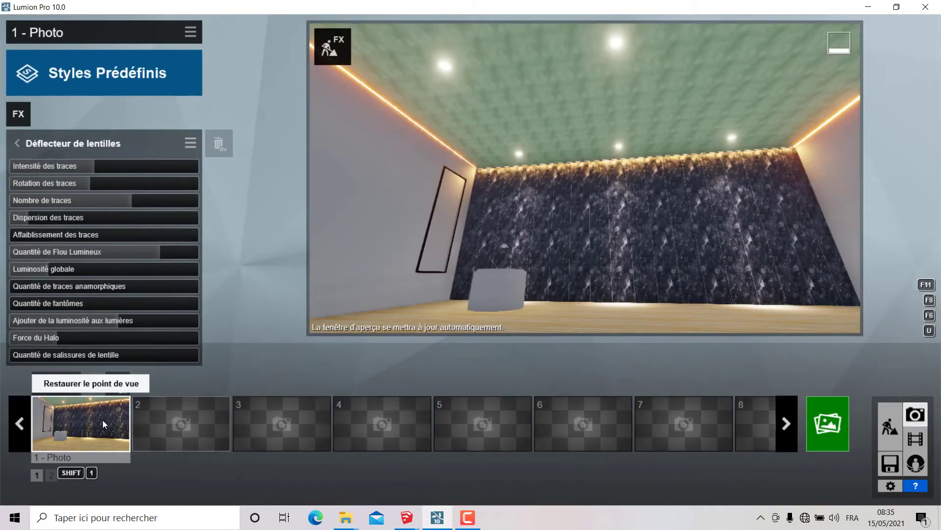
Restore photo 1's viewpoint and lower the lens flare's overall brightness to 0.2.
click(100, 420)
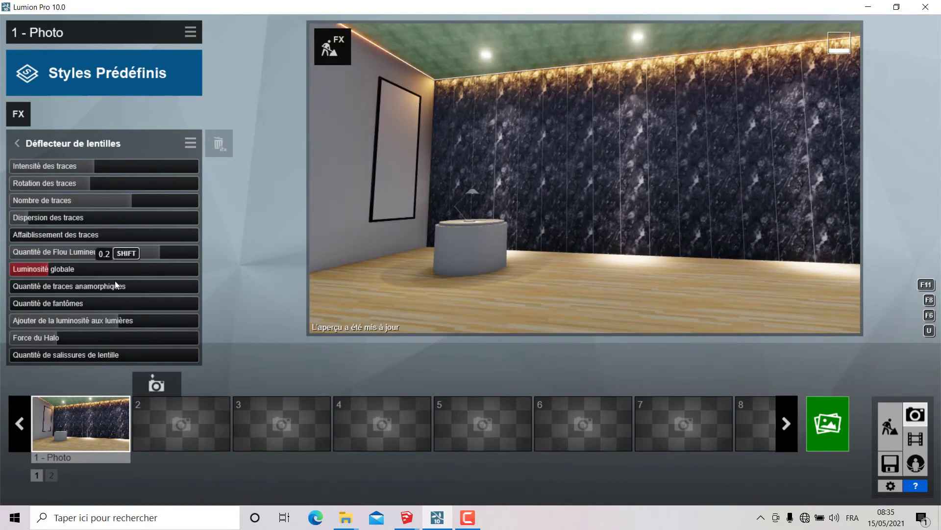
click(115, 324)
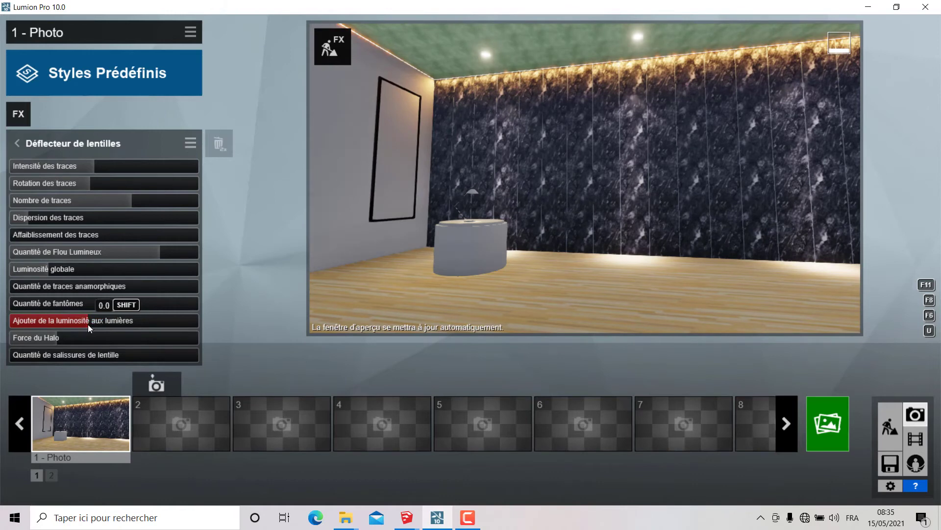
mouse_move(18, 114)
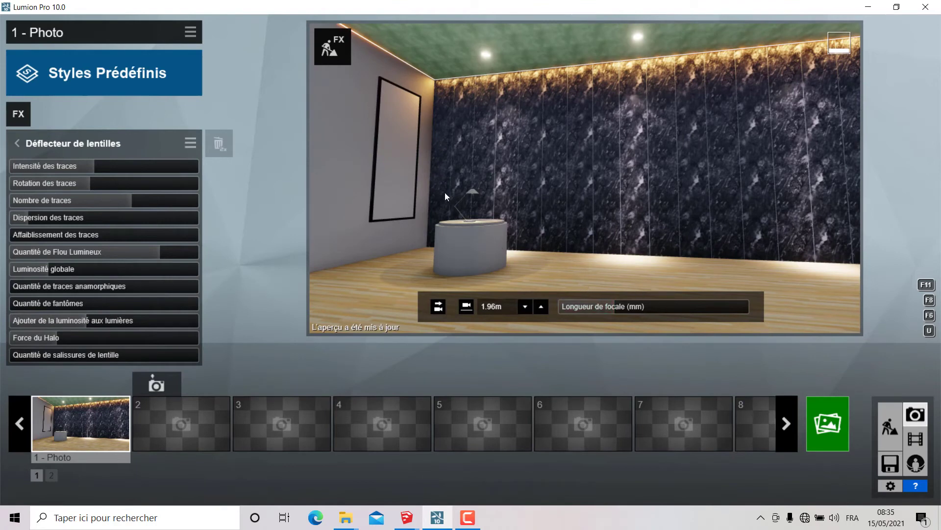
Add the Réflexion effect to photo 1 with speedray reflections turned on.
click(19, 124)
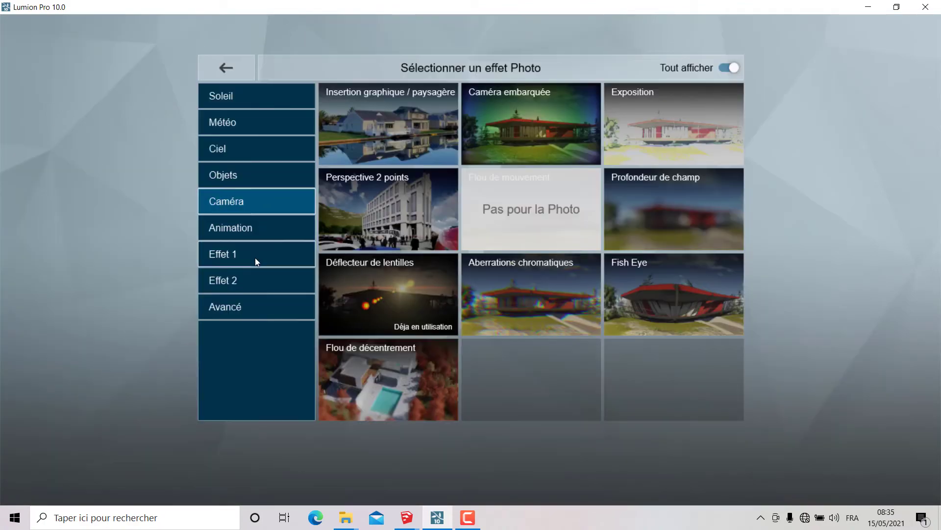
click(258, 316)
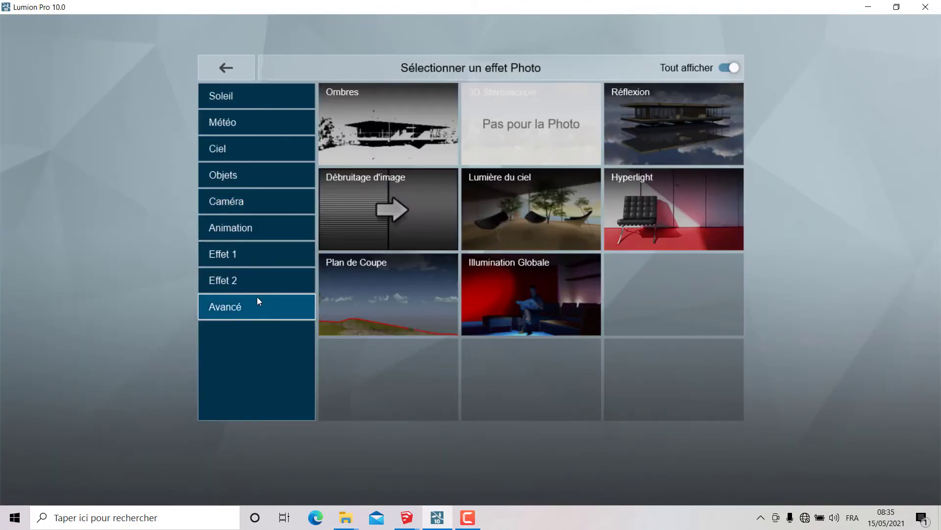
click(671, 136)
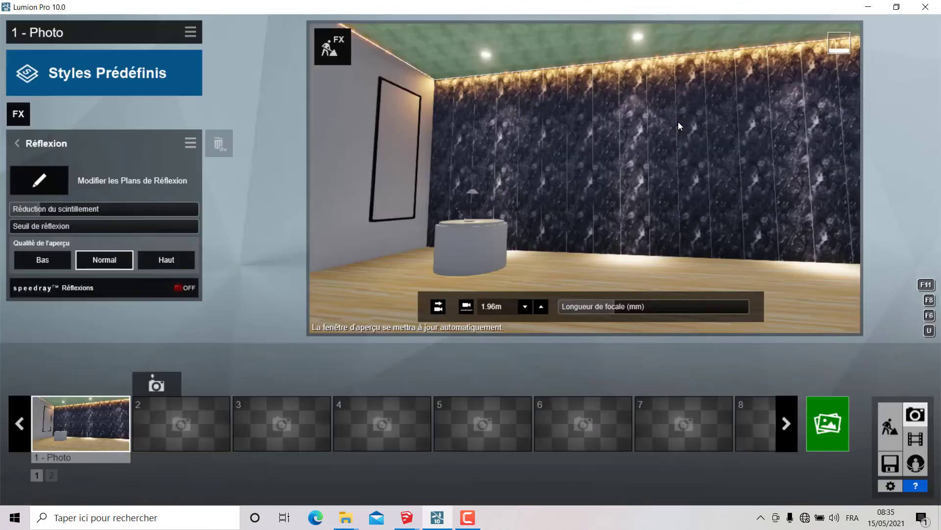
click(156, 290)
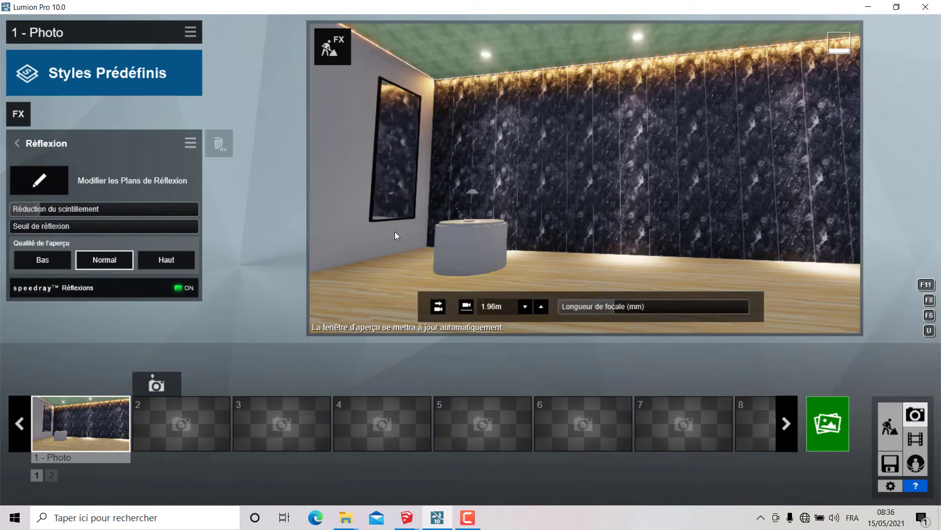
Reframe the camera toward the marble wall and save the view into photo 1.
key(q)
mouse_move(487, 204)
right_down()
mouse_move(585, 177)
mouse_move(513, 175)
right_up()
key(e)
key(q)
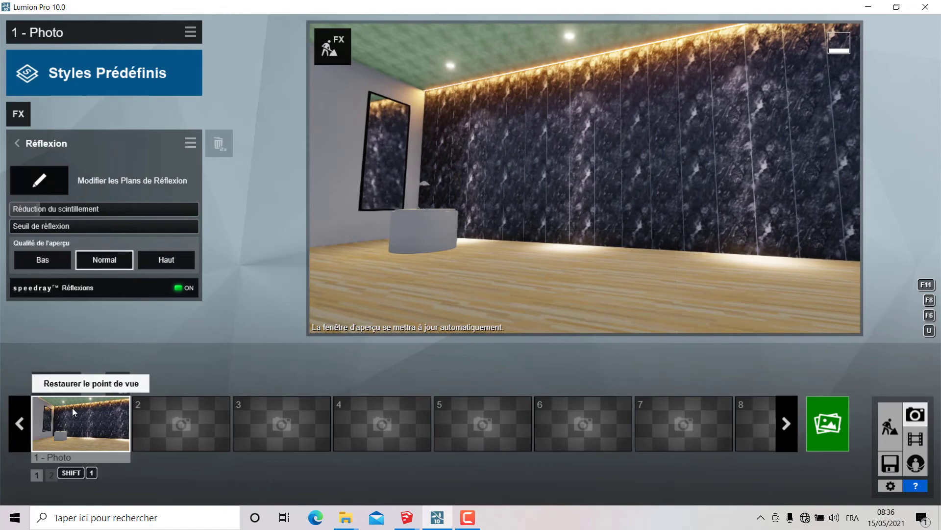
click(55, 383)
right_drag(363, 249, 363, 249)
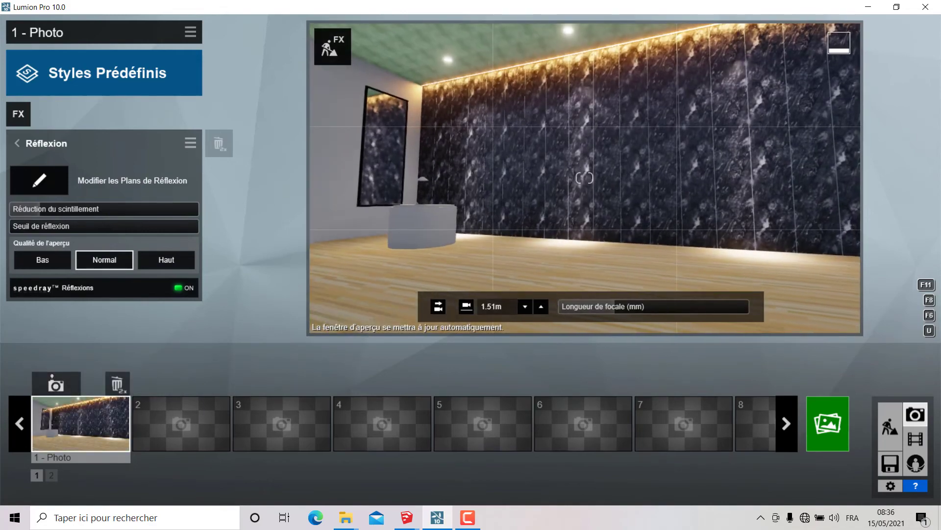
right_drag(585, 177, 578, 182)
click(56, 383)
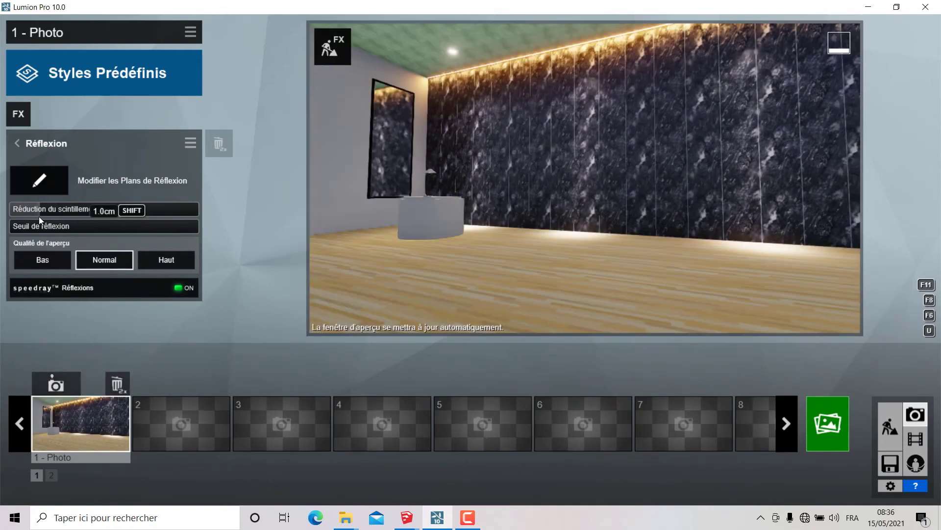
Add the mirror as a reflection plane and max out the Seuil de réflexion.
click(39, 180)
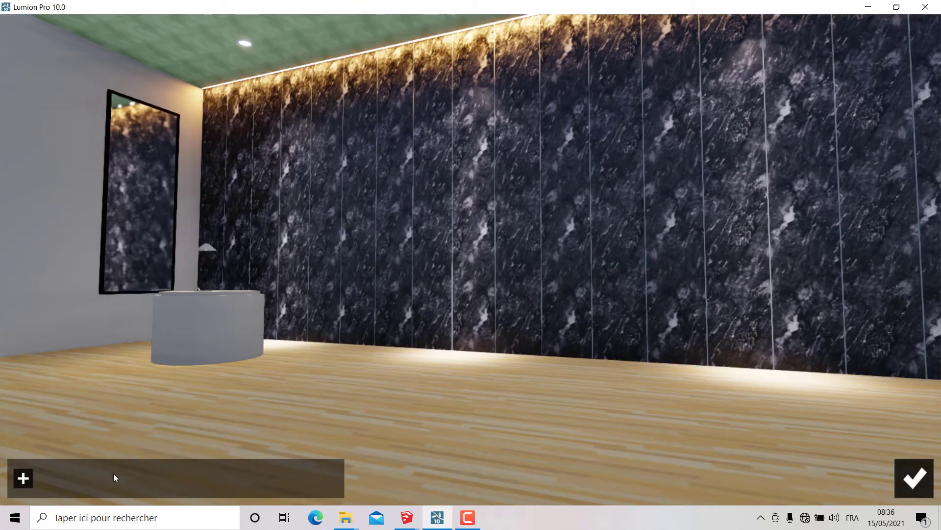
click(23, 478)
click(141, 188)
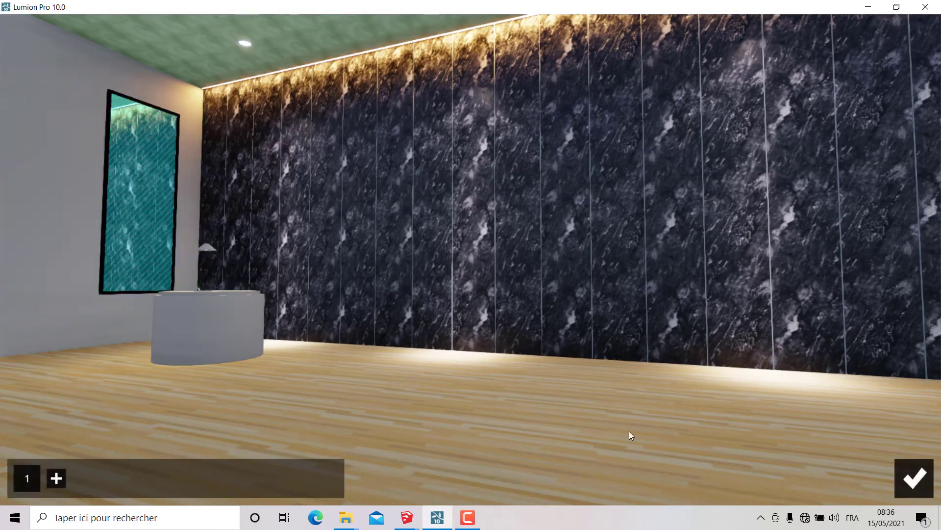
click(913, 483)
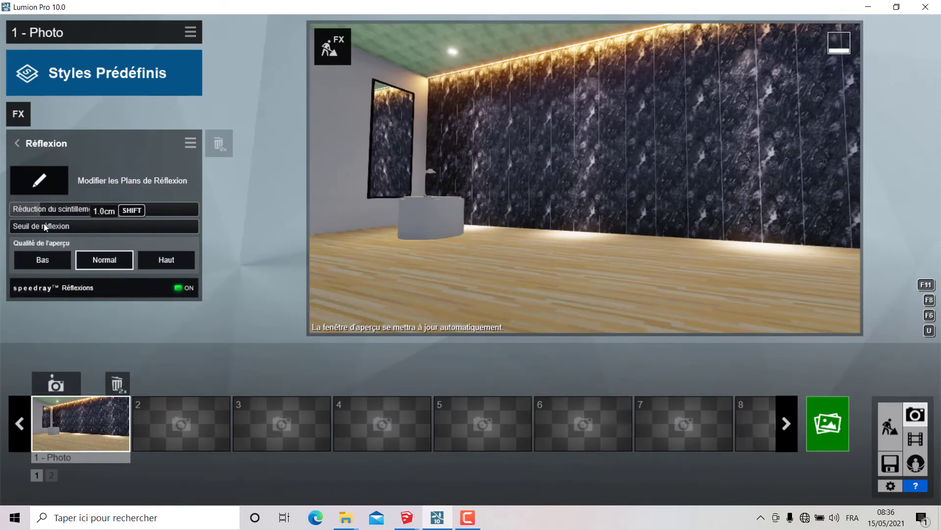
drag(56, 230, 198, 239)
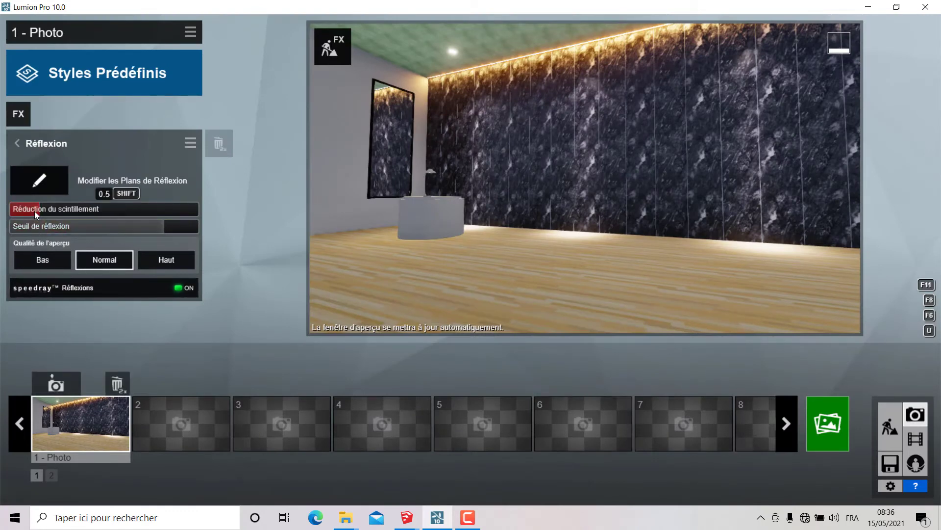
Place a Reflection control sphere from Équipements Divers on the floor and select it.
click(889, 426)
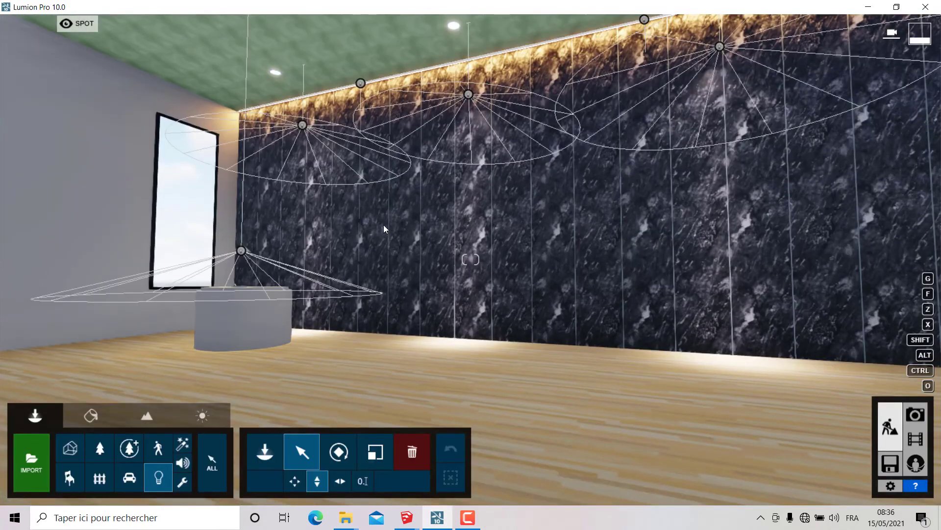
click(182, 483)
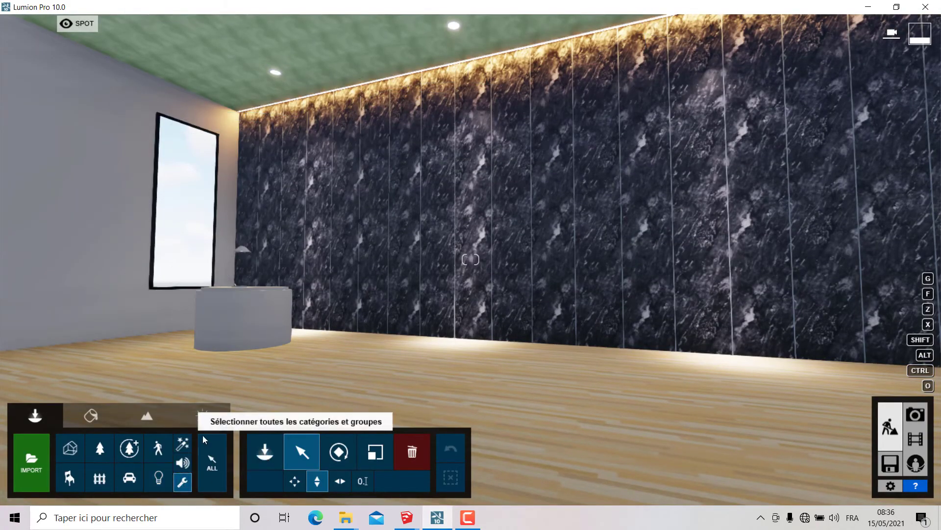
click(268, 452)
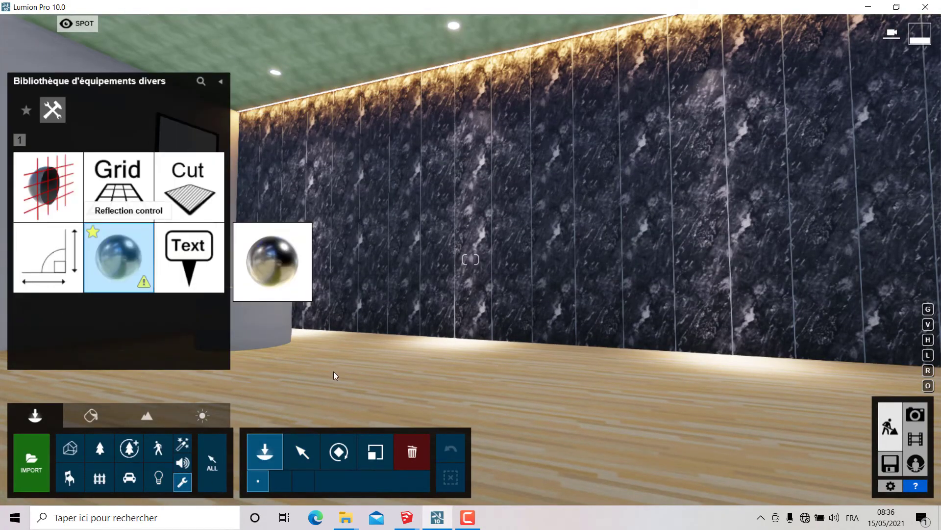
click(357, 378)
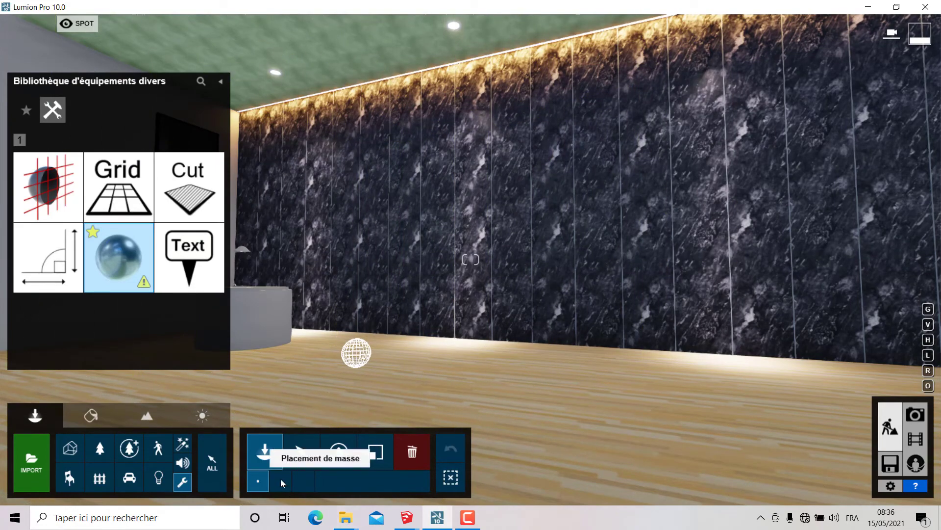
click(302, 451)
click(355, 379)
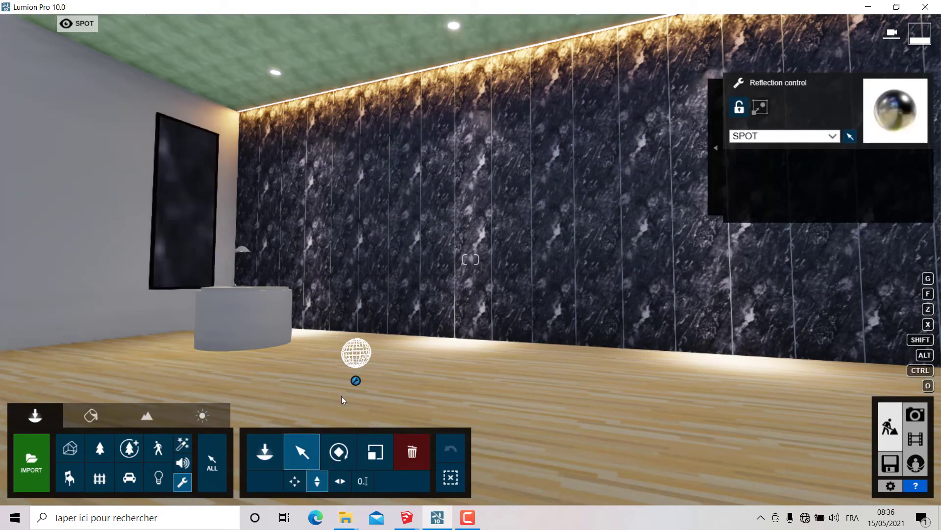
Move the reflection sphere toward the wall base, raise it above the plinth, and slide it sideways.
click(294, 480)
mouse_move(376, 351)
mouse_down()
mouse_move(394, 333)
mouse_move(393, 351)
mouse_move(353, 372)
mouse_move(483, 376)
mouse_move(281, 296)
mouse_move(286, 285)
mouse_up()
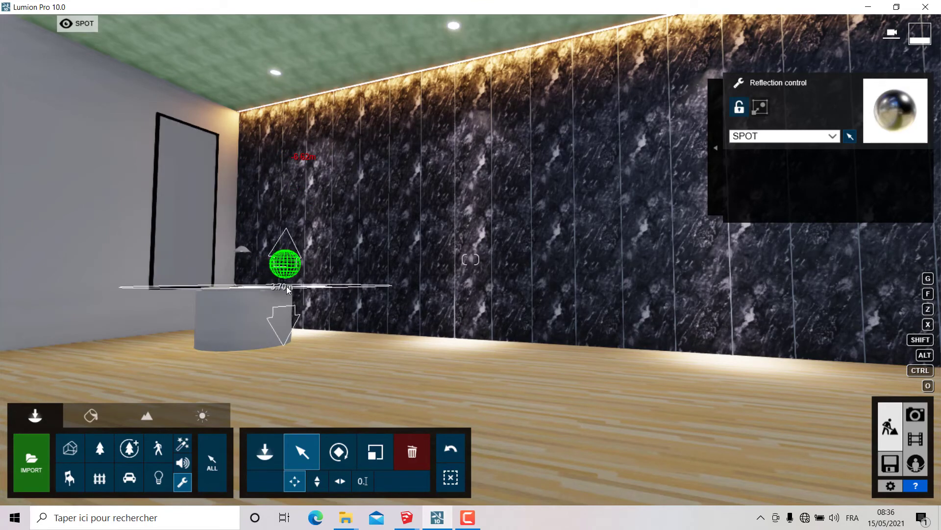
click(317, 481)
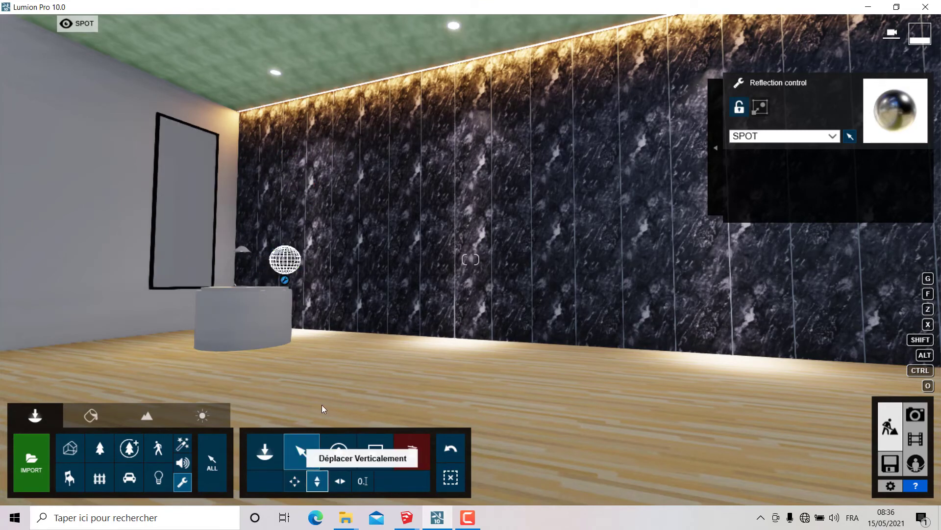
drag(284, 280, 286, 254)
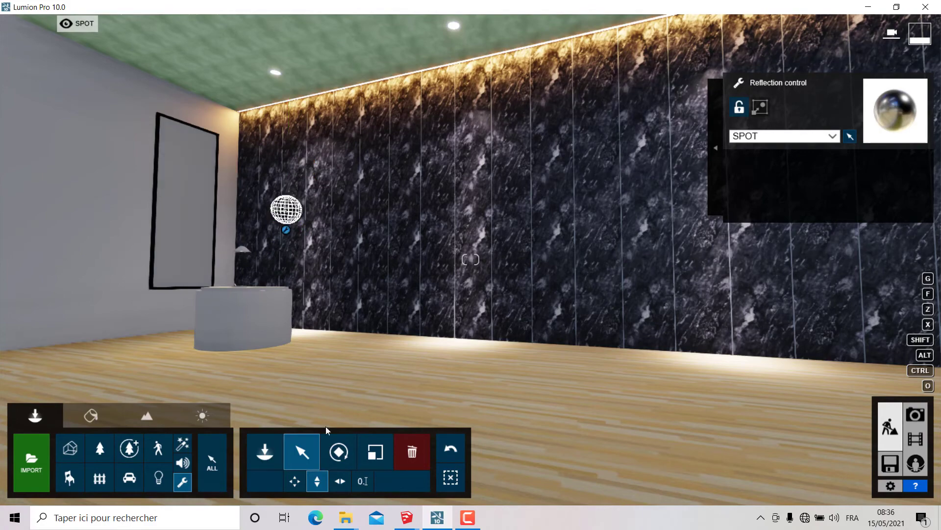
click(340, 480)
drag(292, 237, 263, 276)
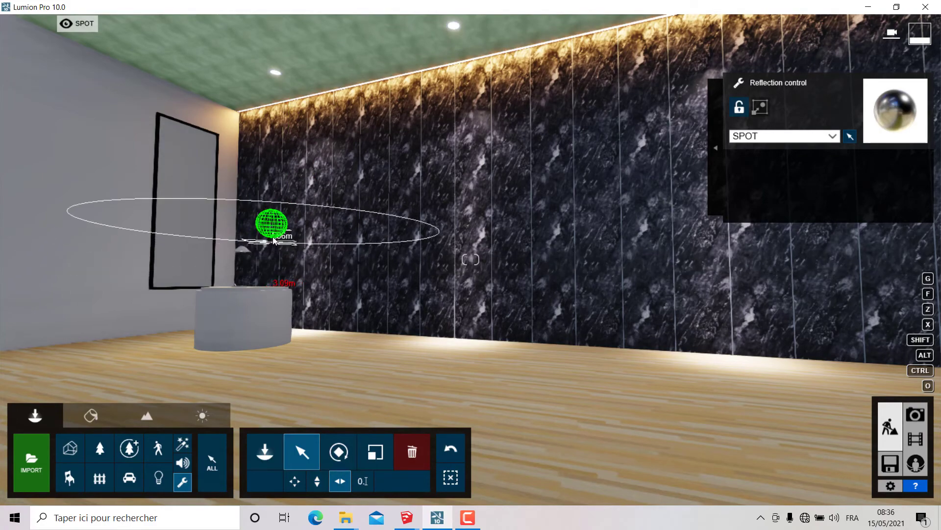
Reposition the reflection sphere from beside the mirror down near the plinth.
mouse_move(361, 239)
right_down()
mouse_move(357, 284)
mouse_move(514, 196)
right_up()
drag(514, 196, 458, 200)
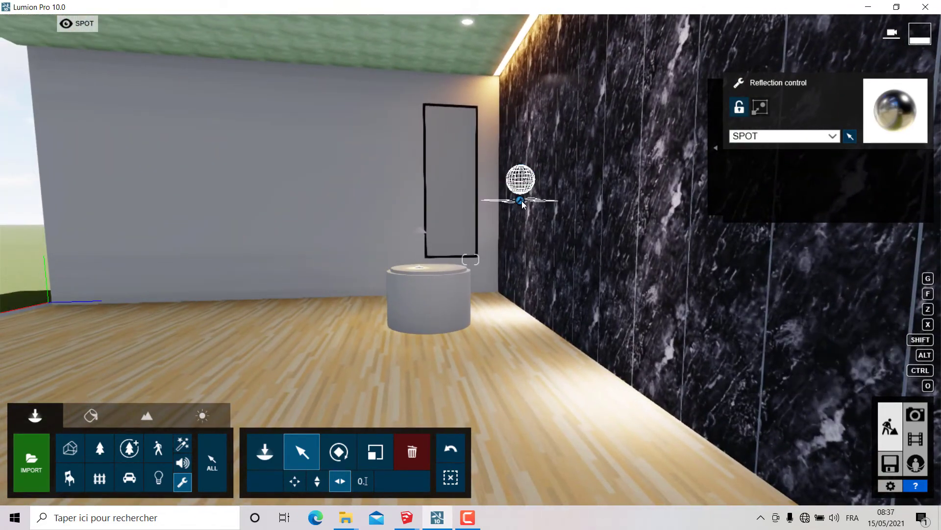
mouse_move(435, 257)
right_down()
mouse_move(471, 259)
mouse_move(431, 240)
right_up()
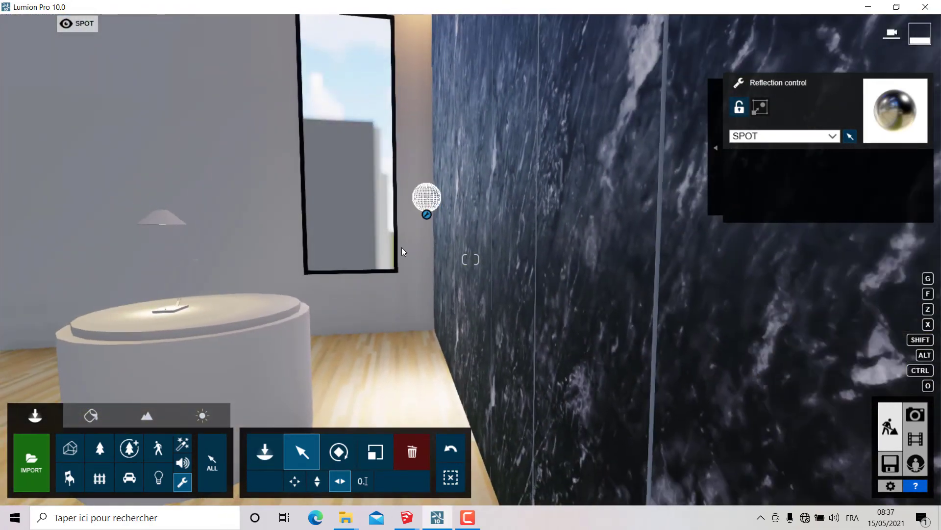
drag(427, 197, 339, 428)
right_drag(447, 219, 432, 245)
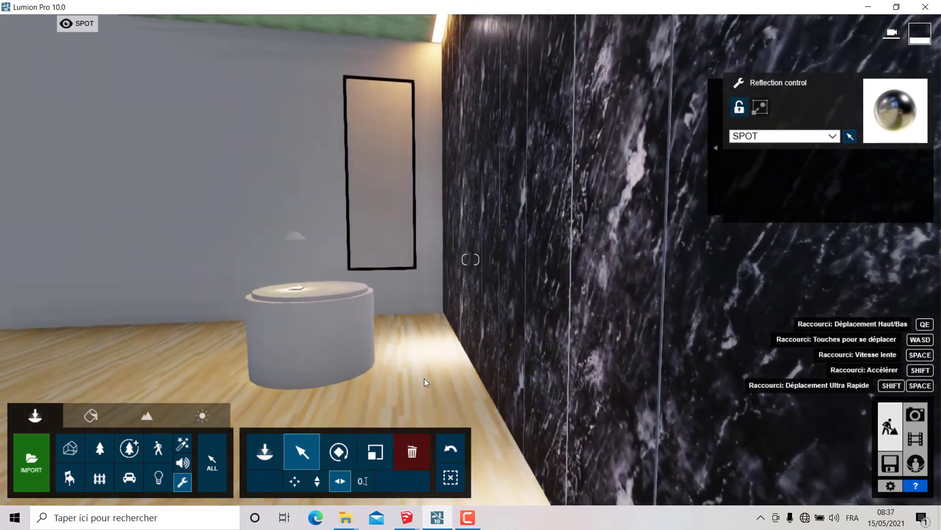
click(295, 481)
right_drag(383, 363, 470, 175)
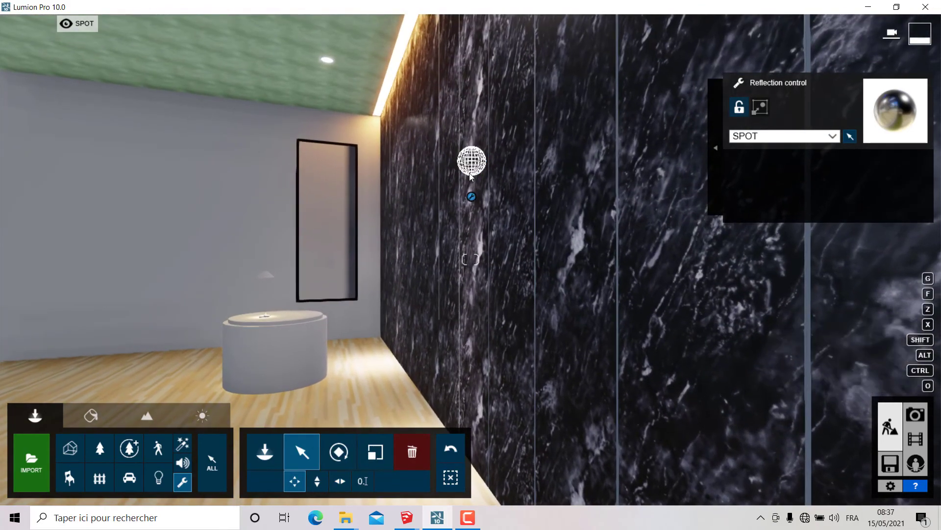
drag(470, 177, 333, 396)
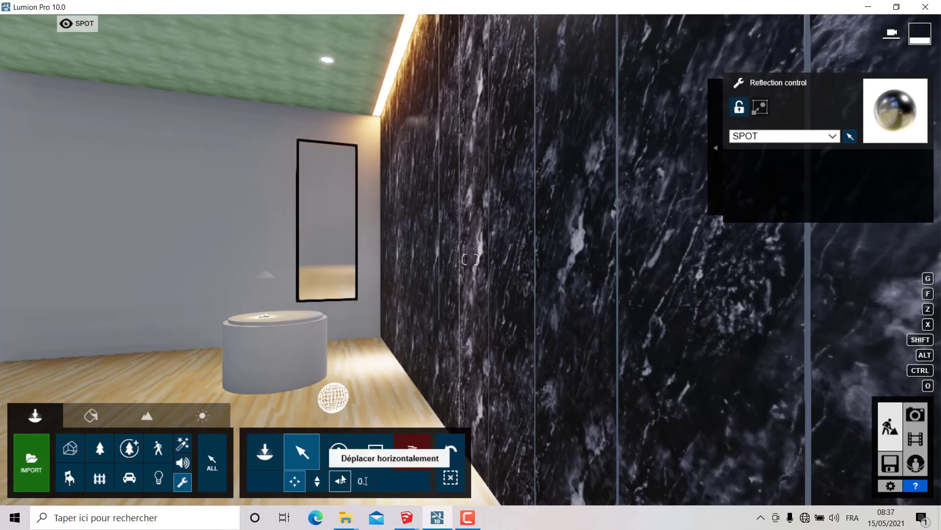
Lift the reflection sphere up beside the plinth in front of the marble wall.
click(340, 480)
mouse_move(441, 344)
right_down()
mouse_move(383, 372)
mouse_move(298, 478)
mouse_move(313, 343)
mouse_move(370, 296)
right_up()
click(317, 480)
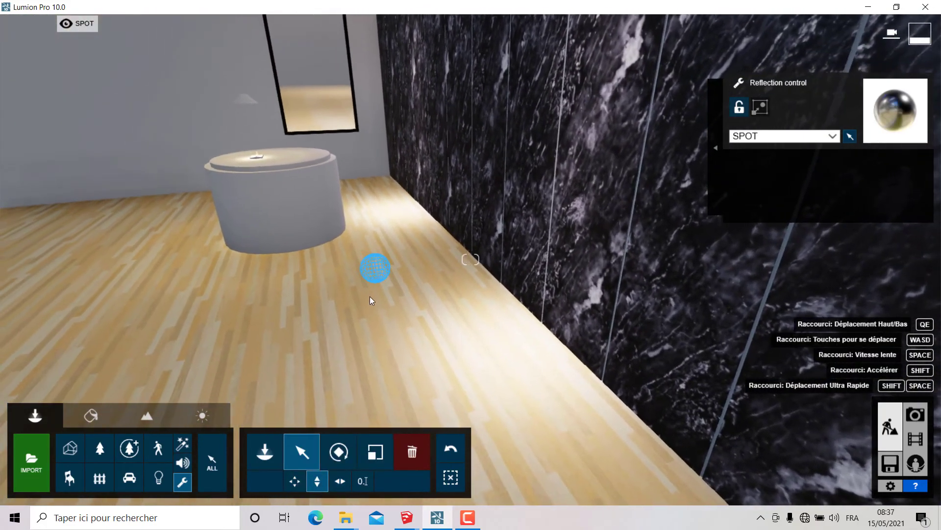
drag(380, 293, 384, 233)
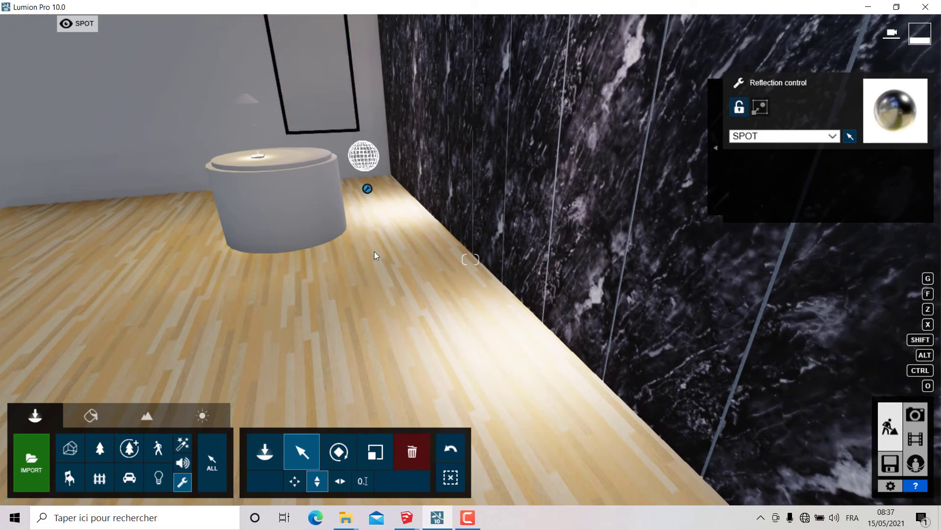
right_drag(374, 251, 466, 246)
scroll(94, 314, down, 5)
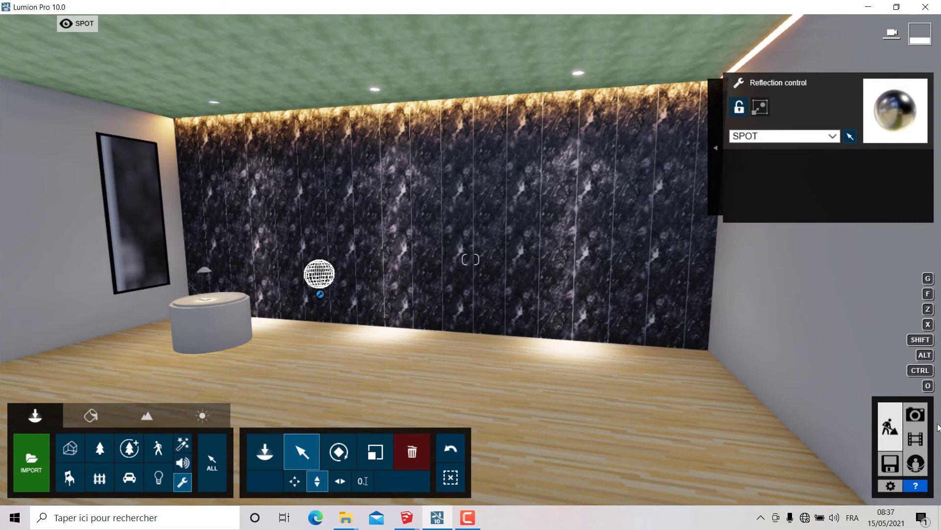
click(915, 414)
Render photo 1's view as a Full HD 1920x1080 JPG, typing 1 as the file name.
click(63, 428)
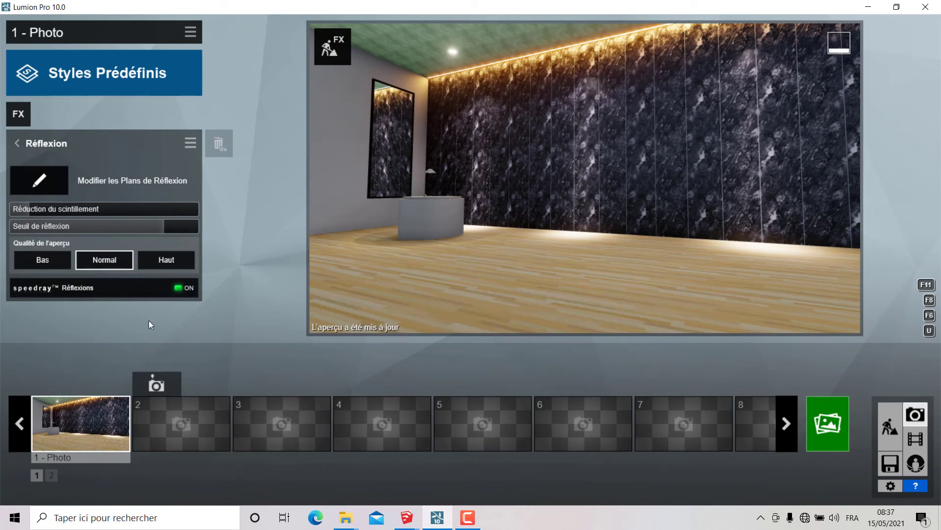
click(832, 428)
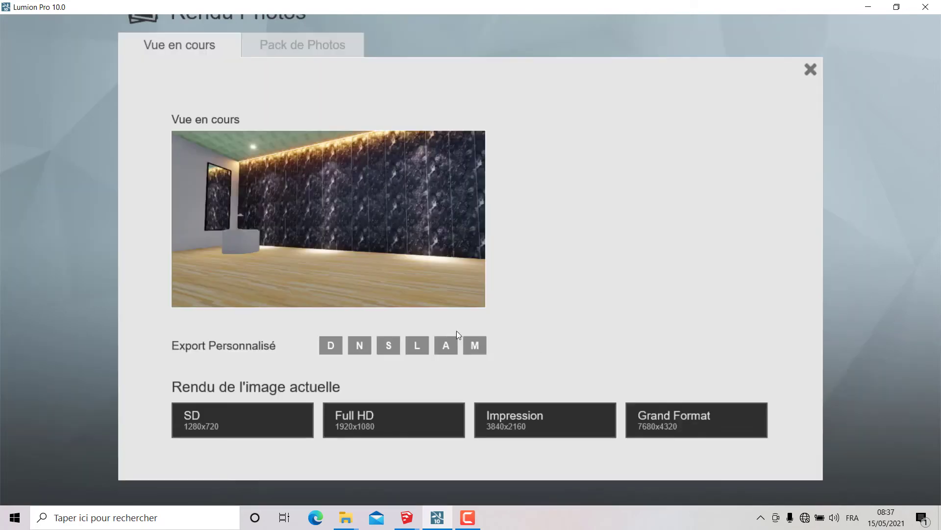
click(336, 420)
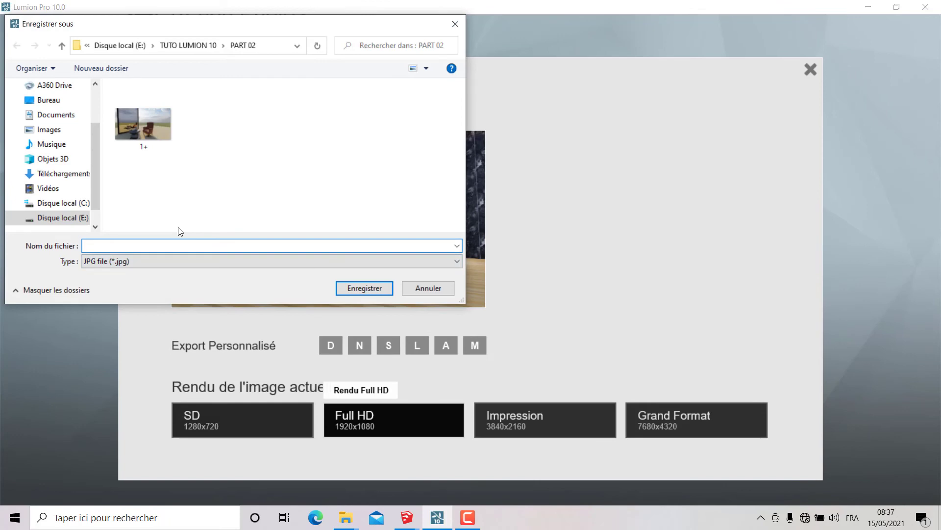
text(1)
key(Return)
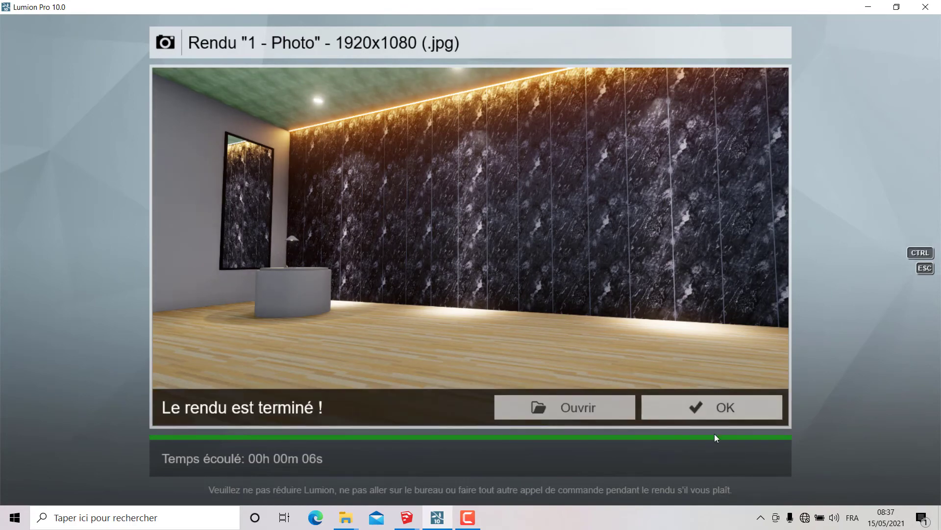
click(711, 415)
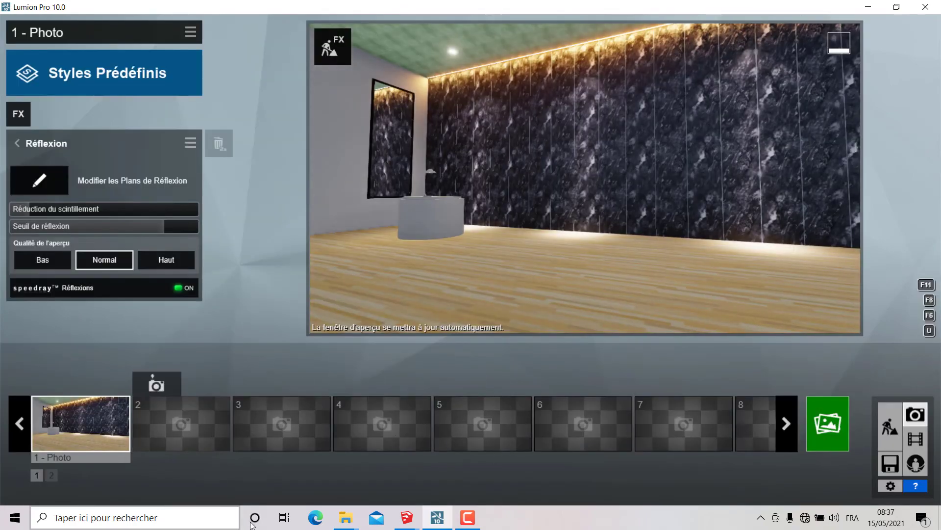
mouse_move(345, 516)
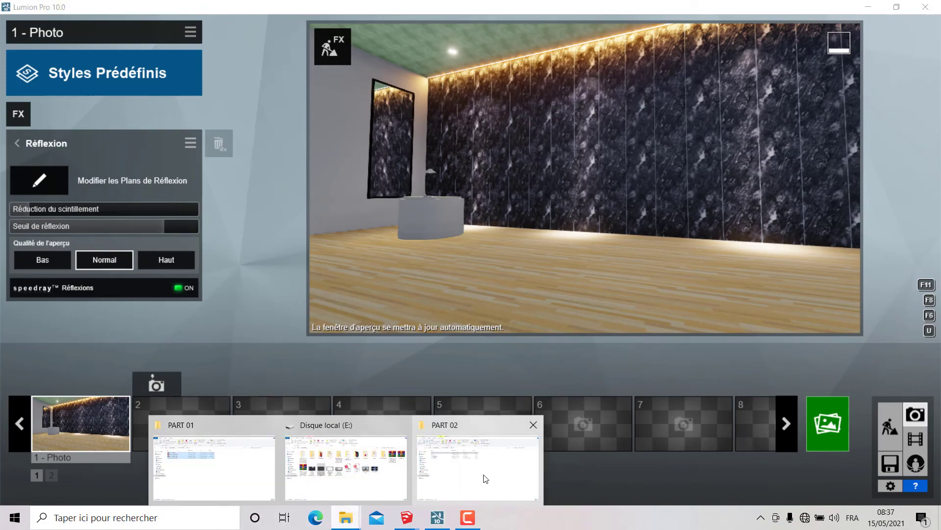
Open the rendered 2+.jpg from its folder in the Photos viewer.
click(486, 478)
click(183, 150)
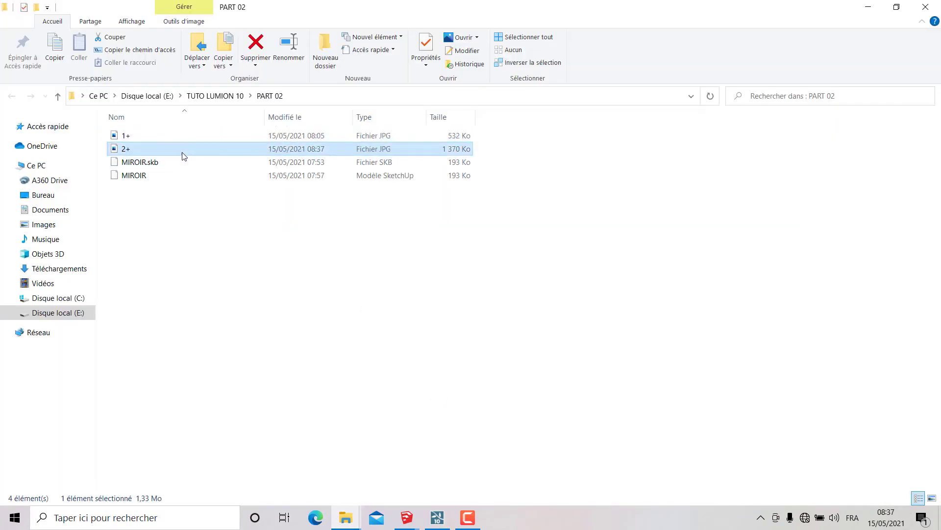
double_click(183, 155)
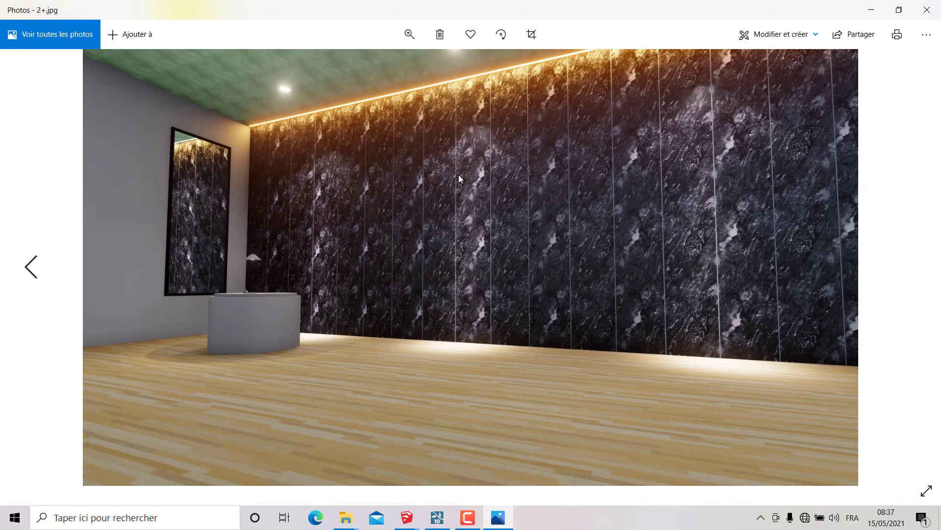
Zoom in on the rendered 2+.jpg in Photos, then return to Lumion's photo editor.
scroll(458, 174, up, 2)
click(437, 518)
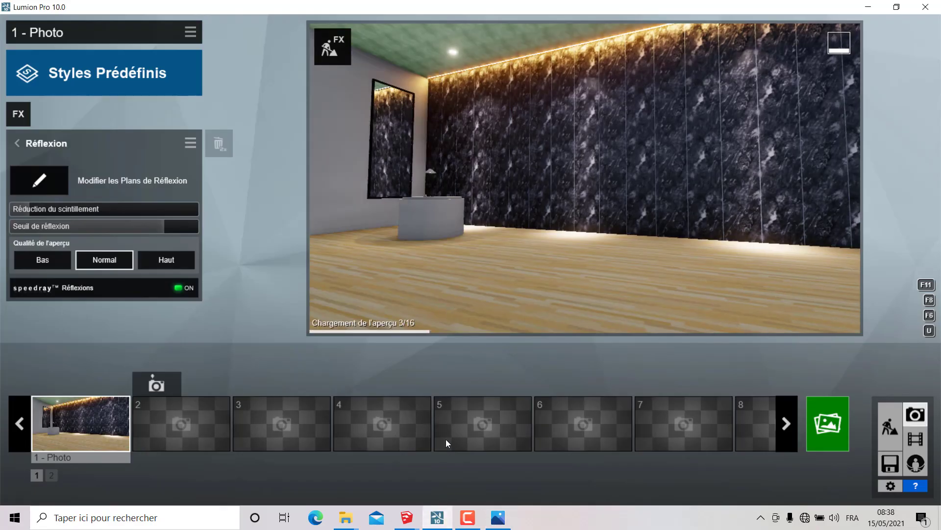